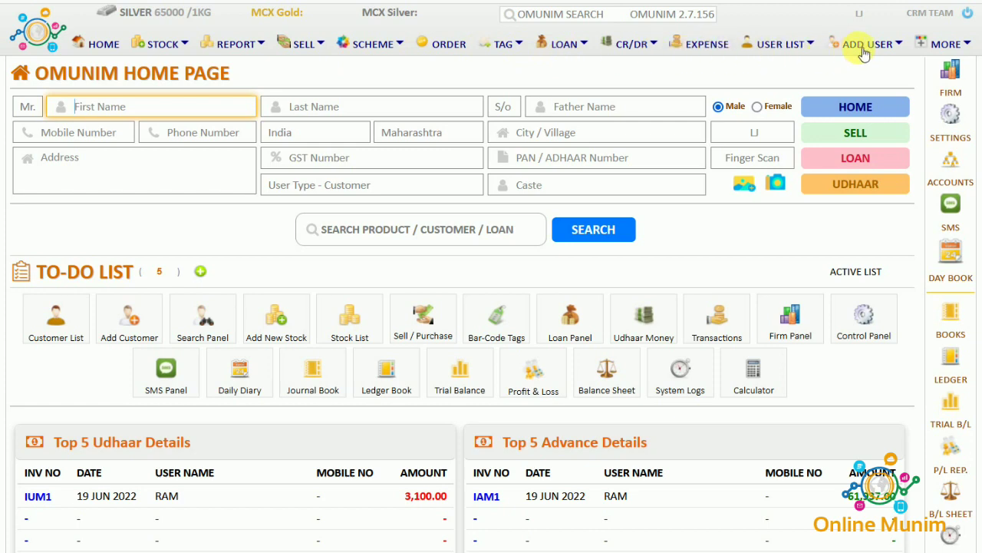
Open a new supplier form, preset to Retailer under Sundry Creditors, ready for the shop name
left_click(865, 46)
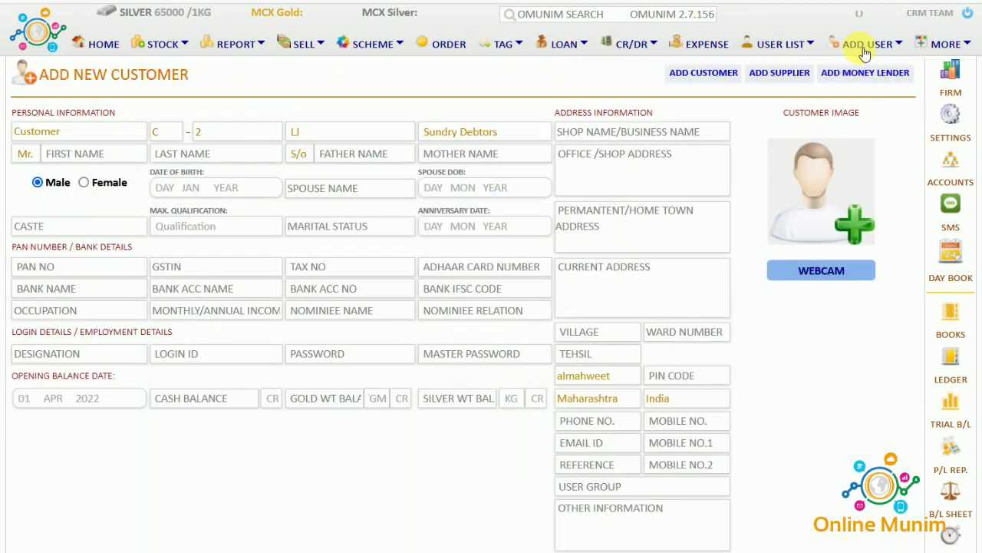
left_click(781, 74)
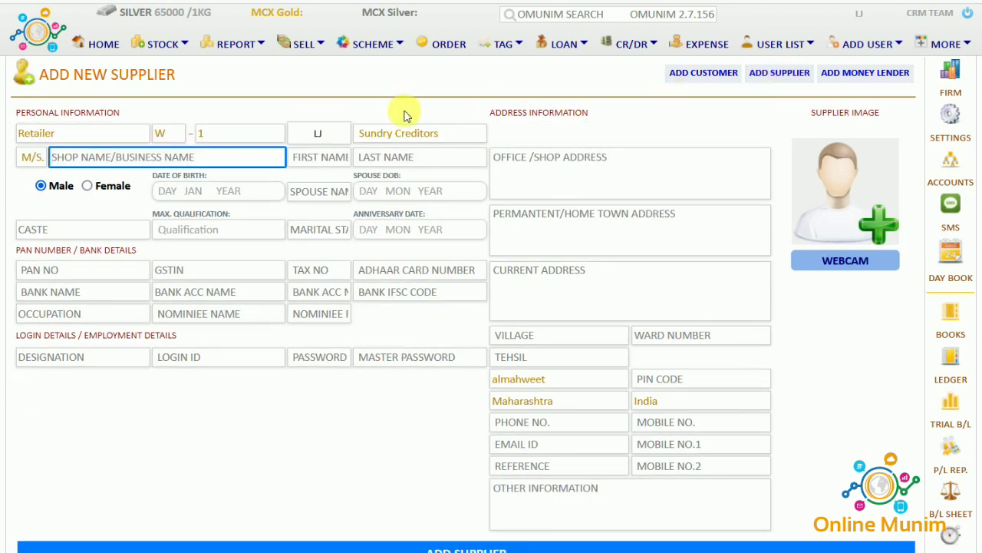
left_click(87, 138)
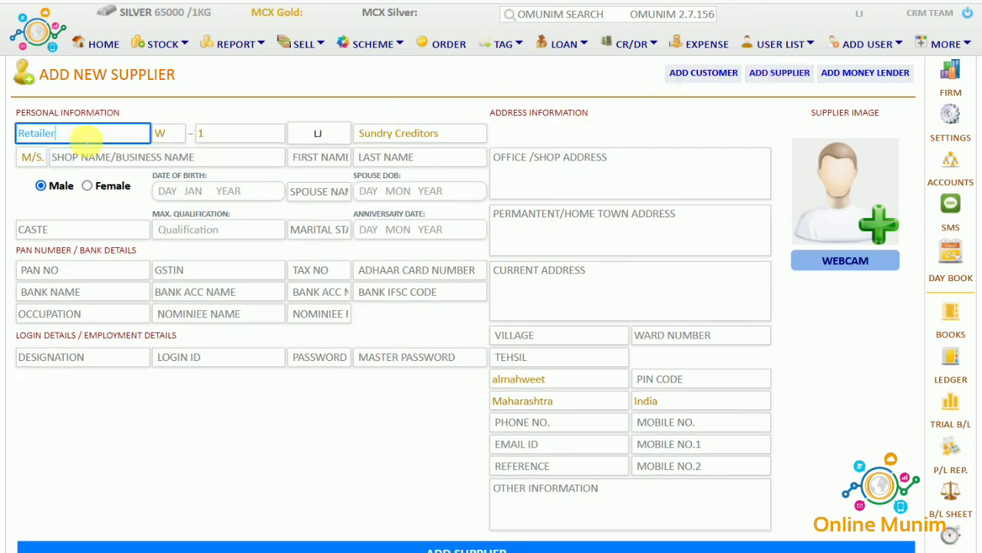
left_click_drag(86, 138, 15, 133)
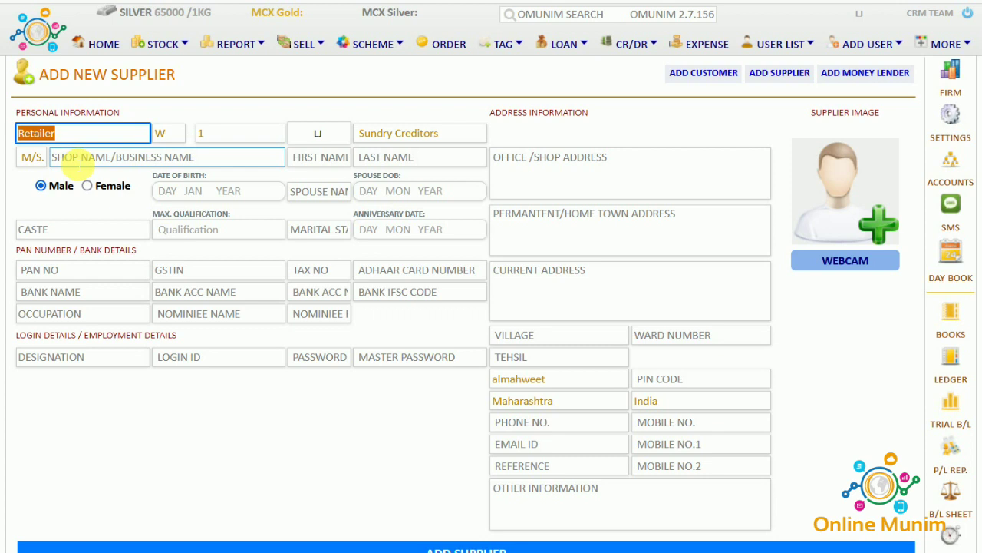
left_click(82, 155)
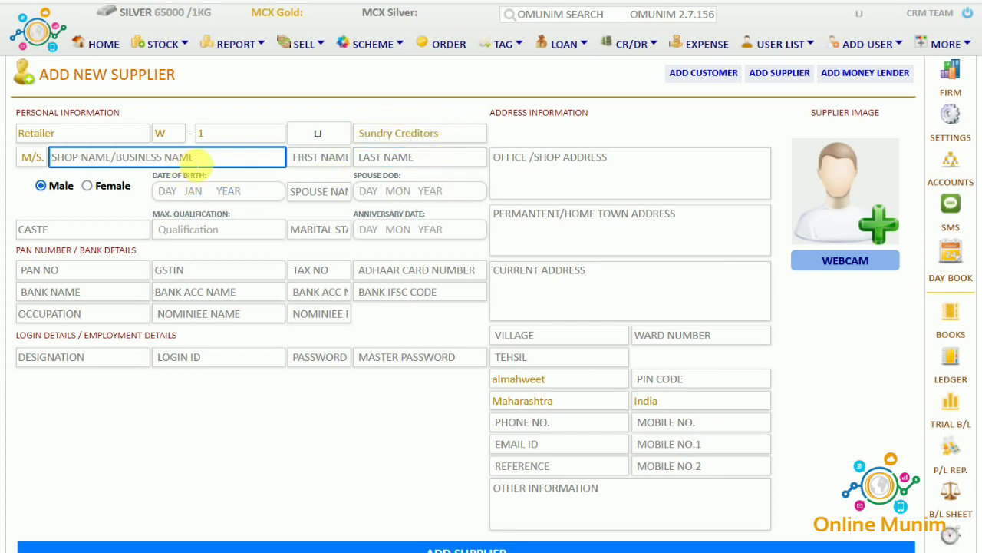
Enter shop name JEWELLERY, then the contact's first name from autocomplete and their last name
type("JEWE")
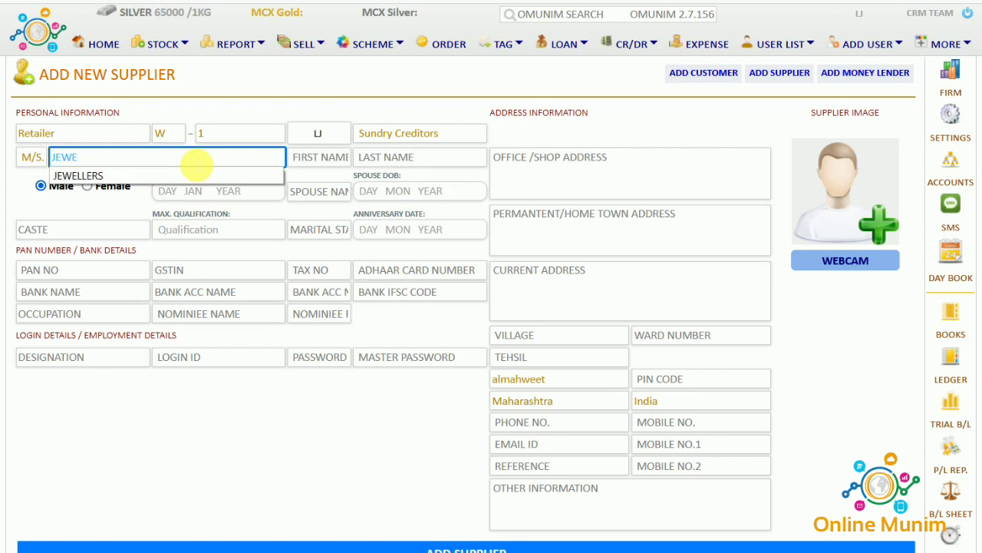
type("LLERY")
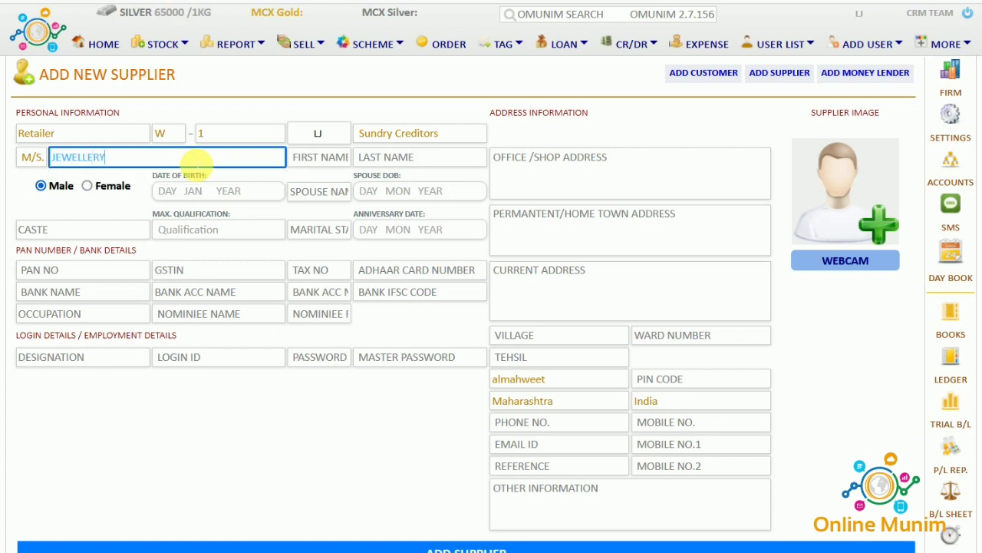
left_click(318, 158)
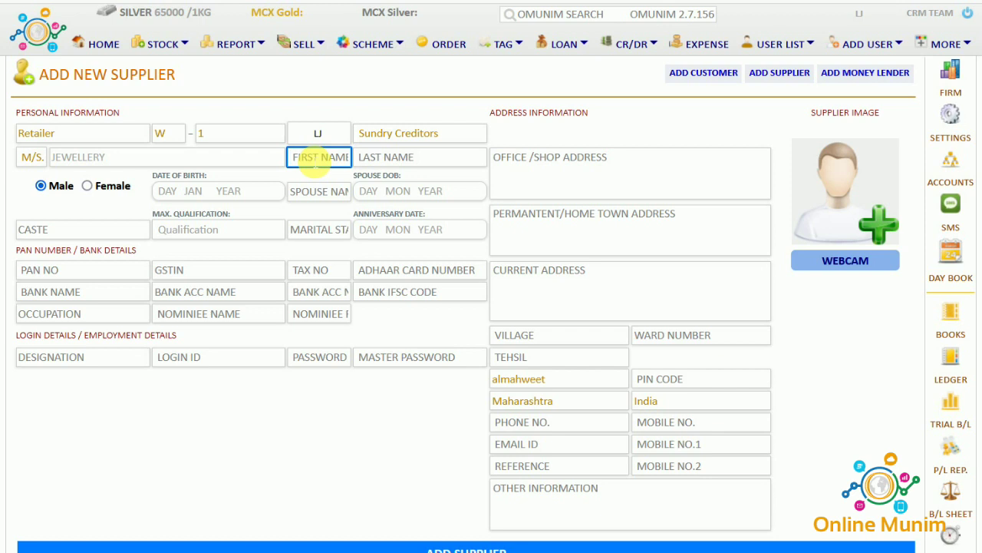
type("SHA")
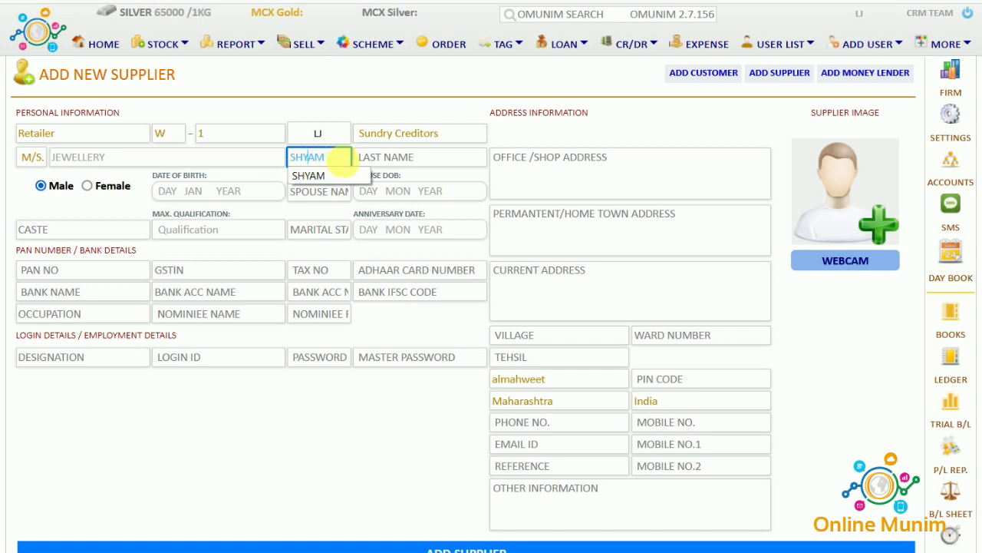
left_click(386, 158)
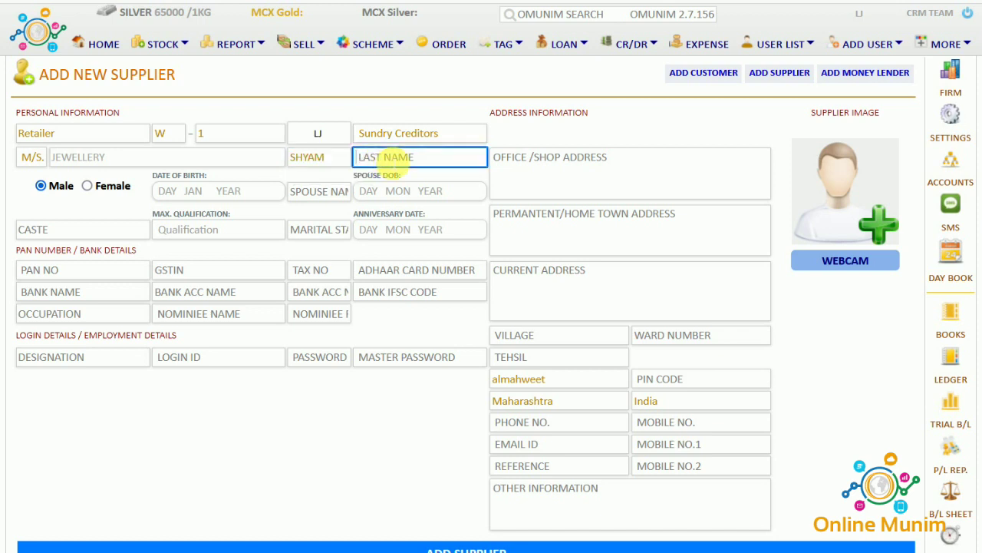
type("YADAV")
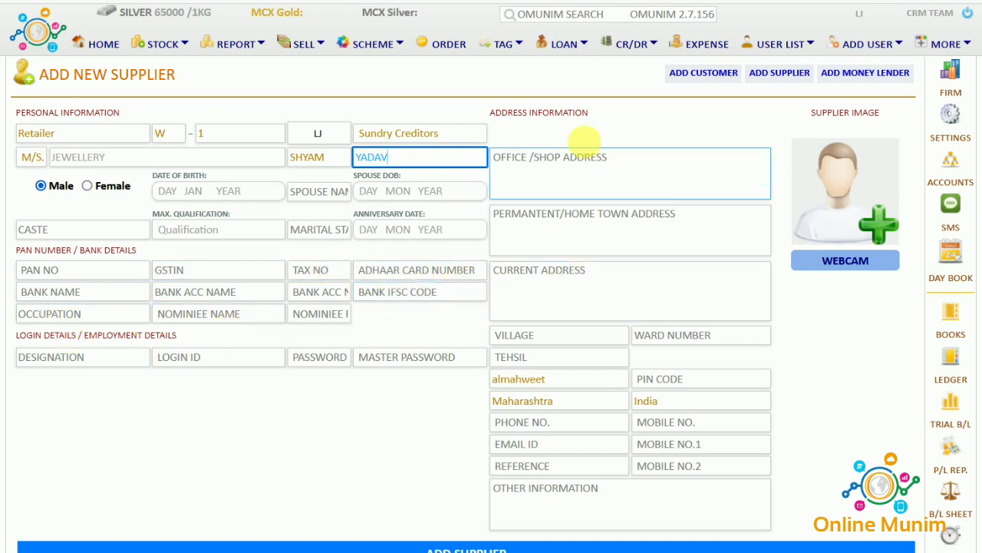
Replace the supplier's city almahweet with PUNE and save the JEWELLERY supplier
scroll(587, 388, "down", 1)
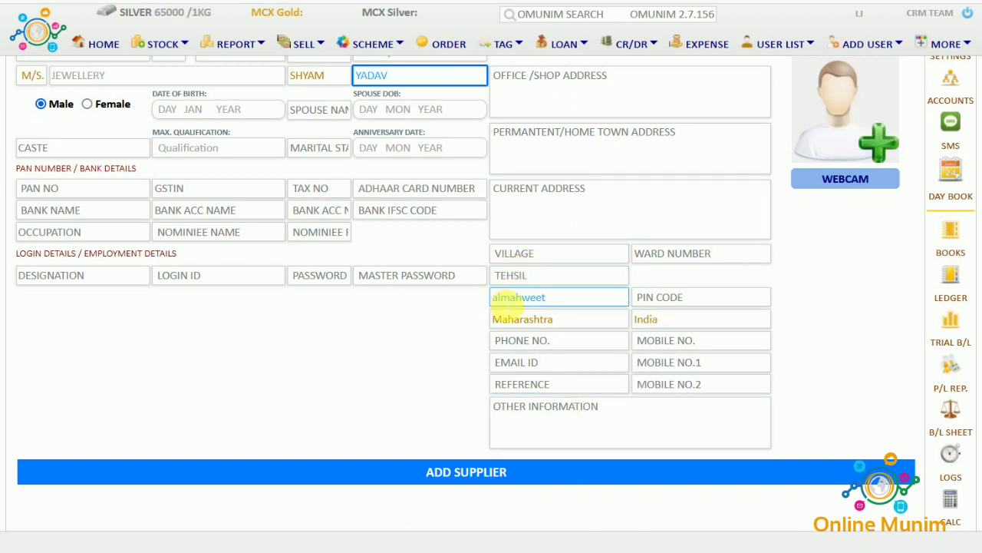
left_click_drag(564, 303, 492, 298)
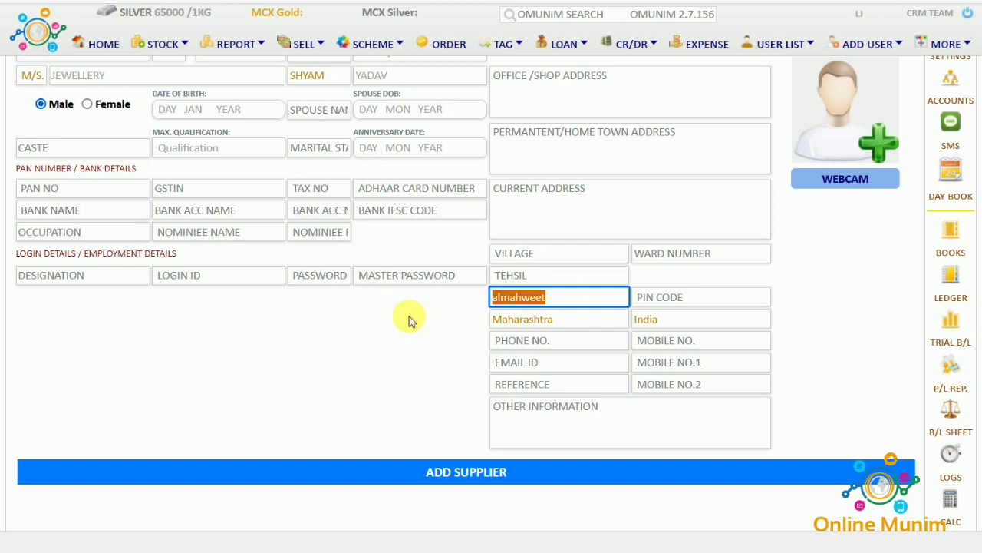
type("PUN")
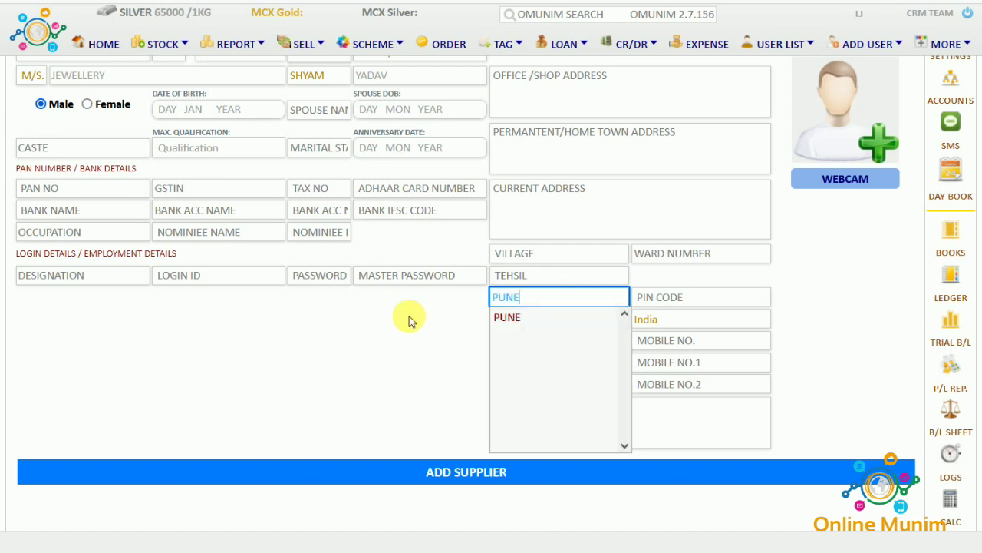
type("E")
left_click(537, 316)
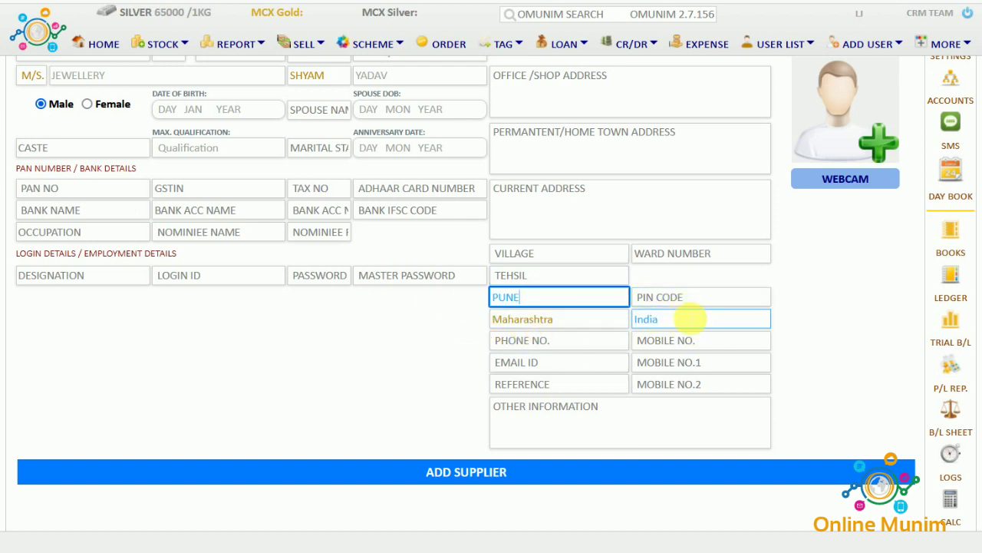
left_click(457, 472)
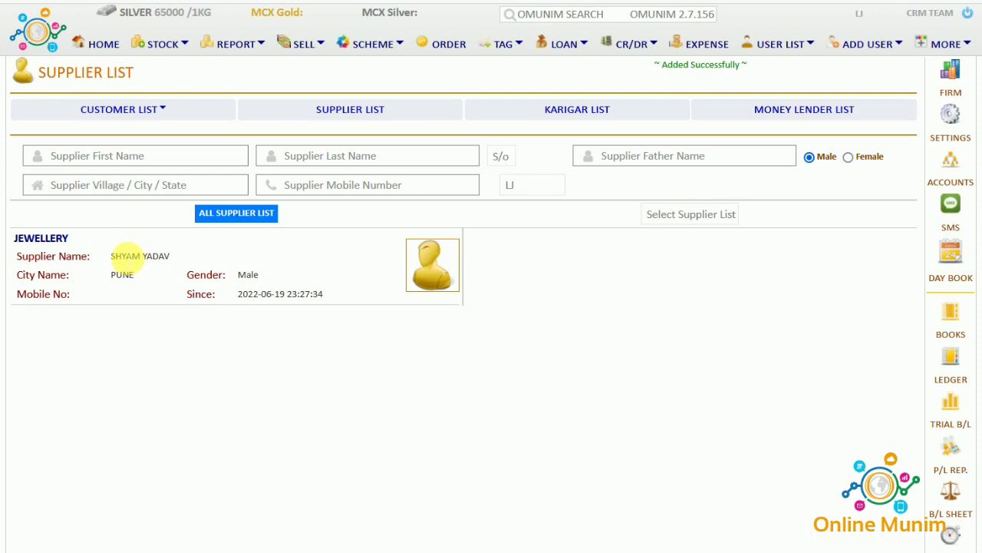
left_click_drag(121, 256, 166, 256)
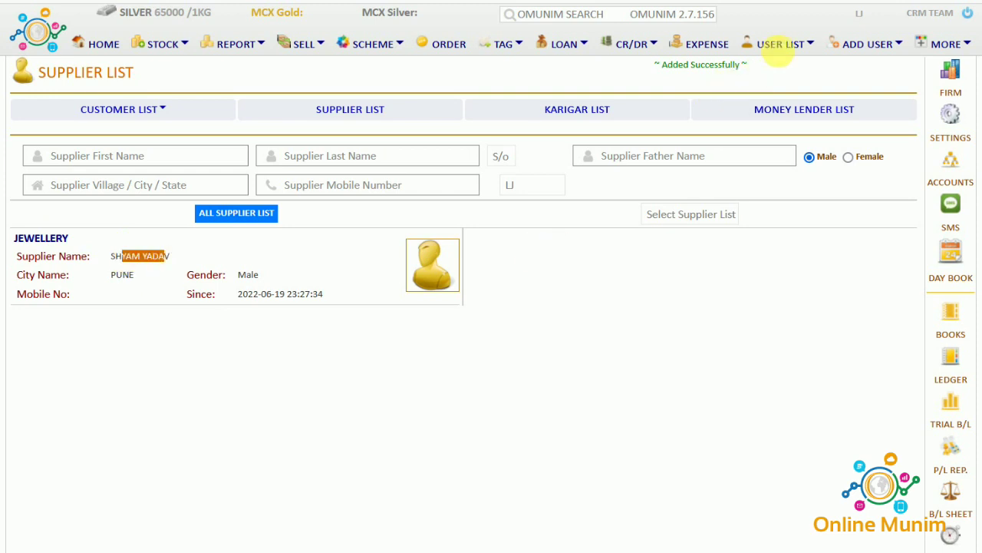
left_click(783, 44)
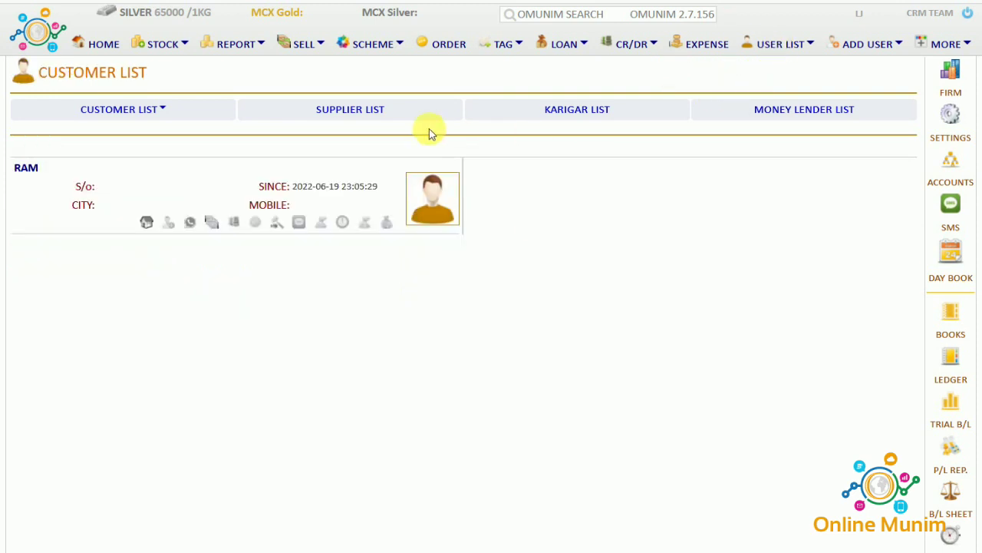
left_click(358, 107)
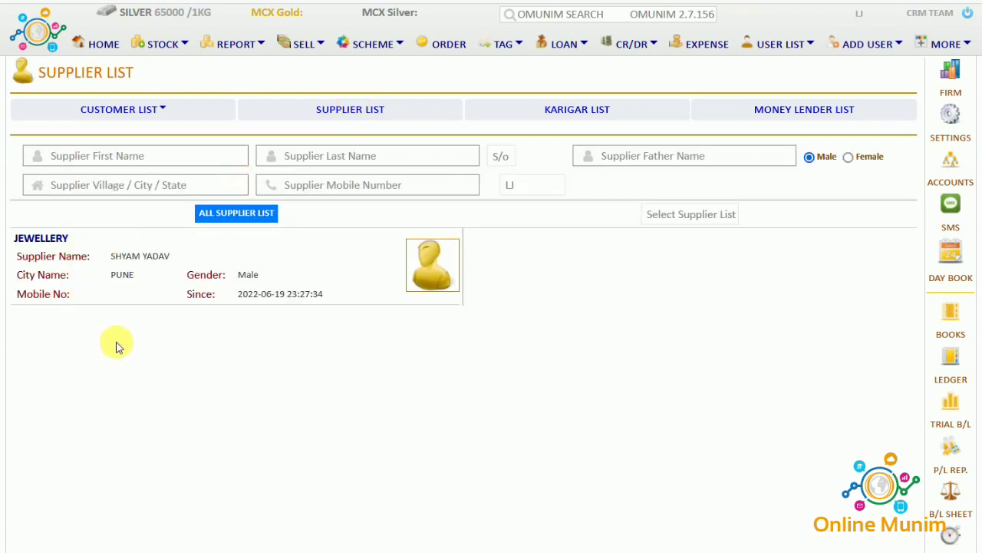
Open the JEWELLERY supplier's account page and show its PURCHASE options
left_click(43, 240)
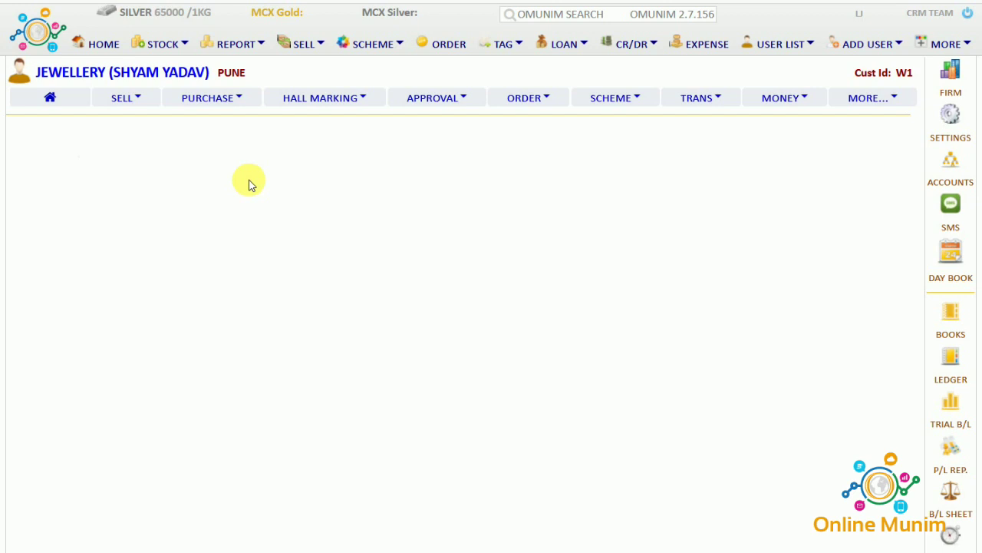
left_click(244, 103)
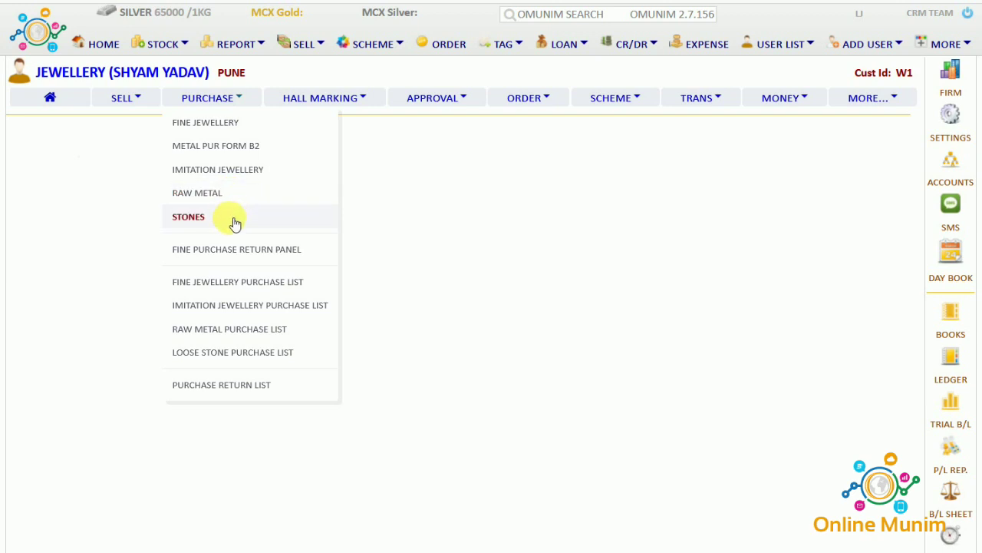
Start a FINE JEWELLERY purchase invoice and review its header: 19 JUN 2022, IP 1, GOLD
left_click(250, 125)
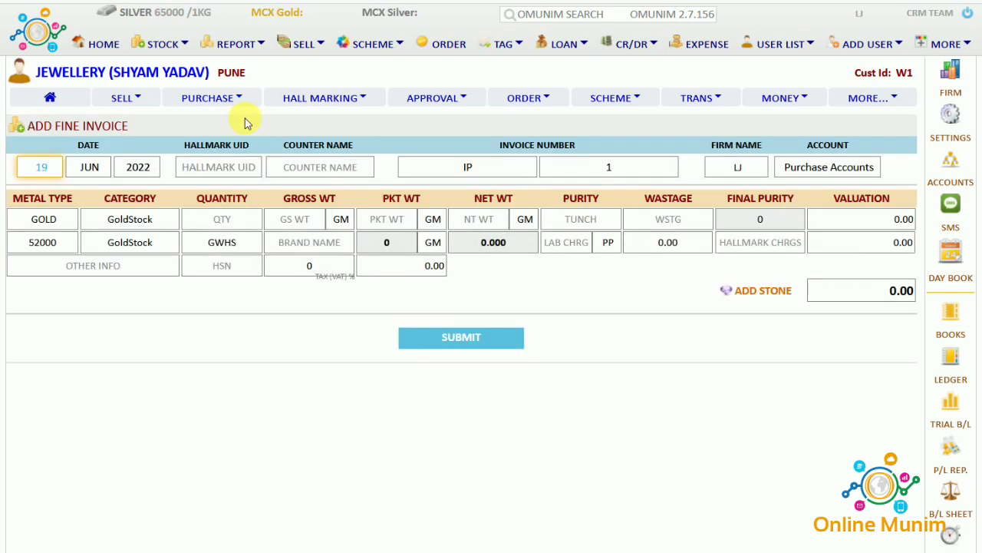
left_click(87, 145)
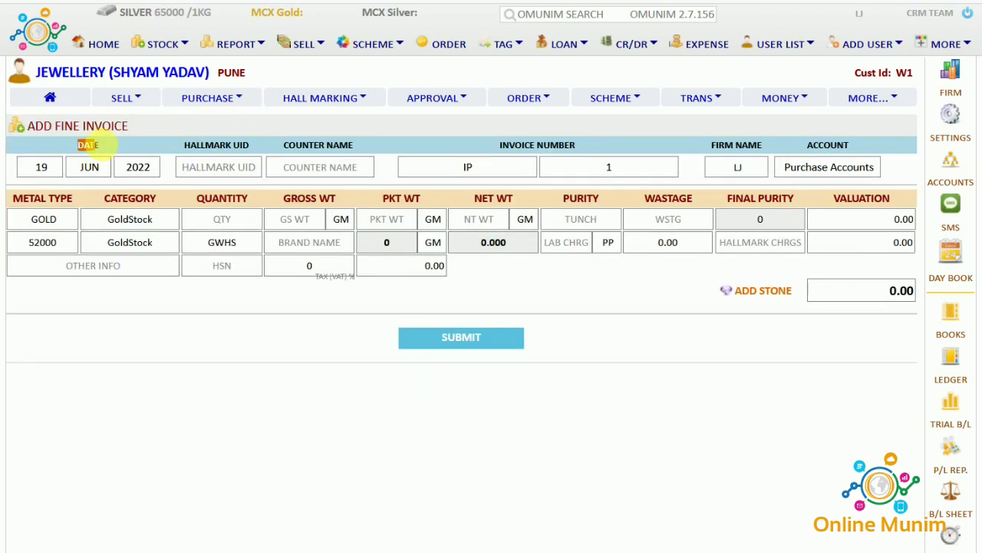
left_click_drag(190, 145, 279, 150)
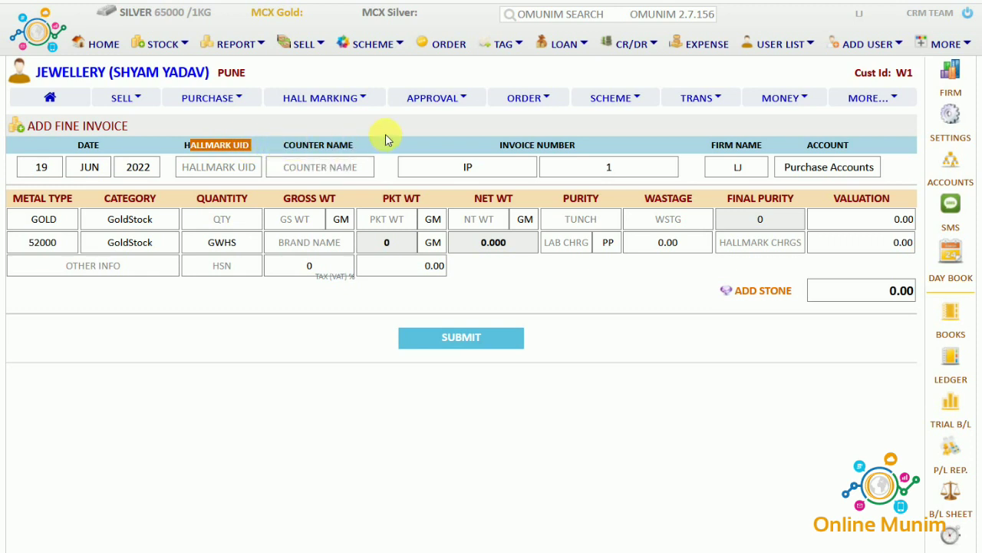
left_click(492, 147)
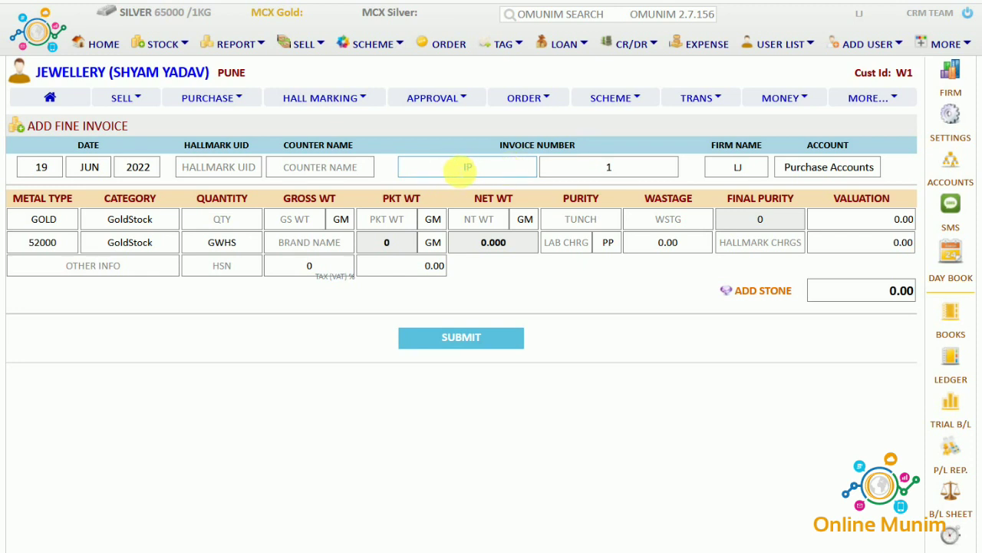
left_click(477, 172)
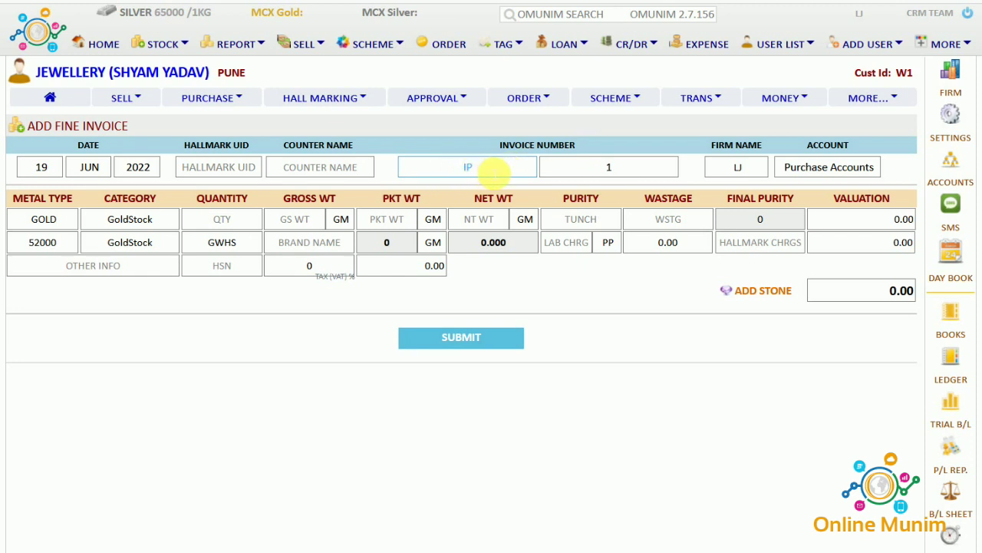
left_click(705, 147)
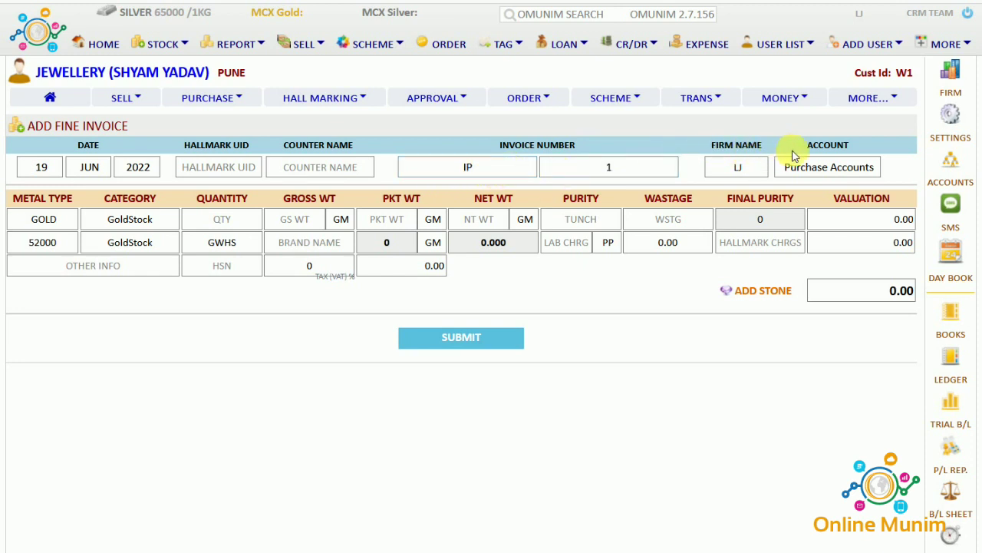
left_click(129, 242)
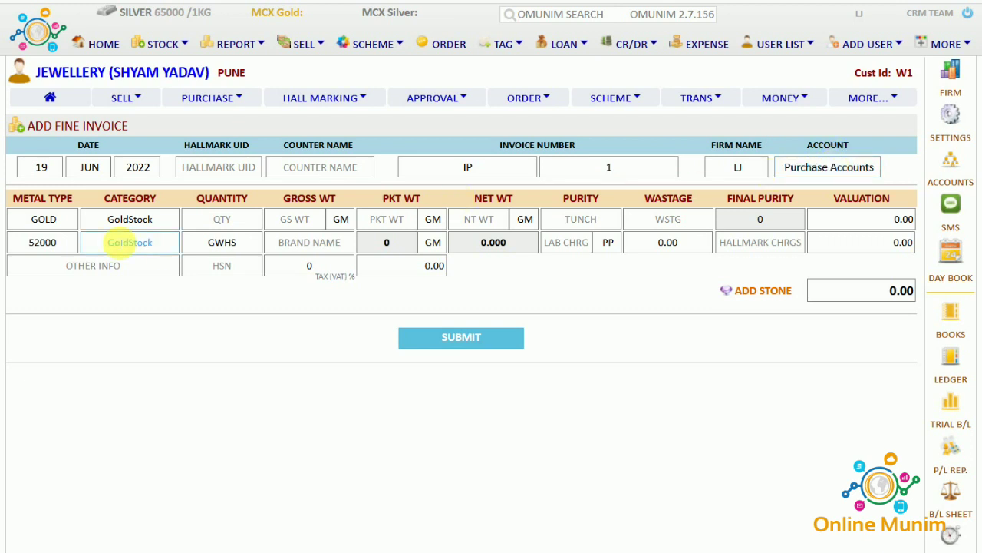
Set the line's metal to GOLD, with category and product name MIX GOLD
left_click(57, 225)
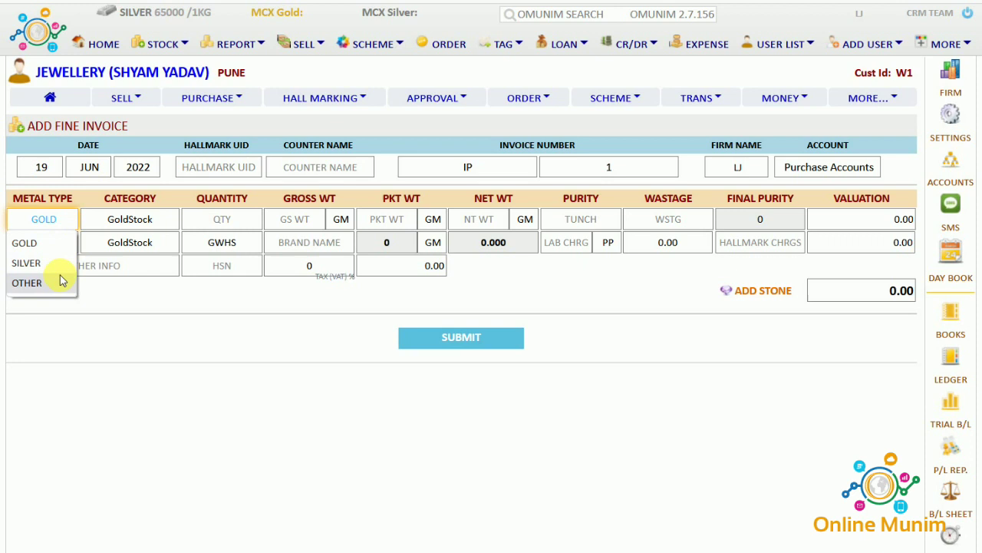
left_click(55, 250)
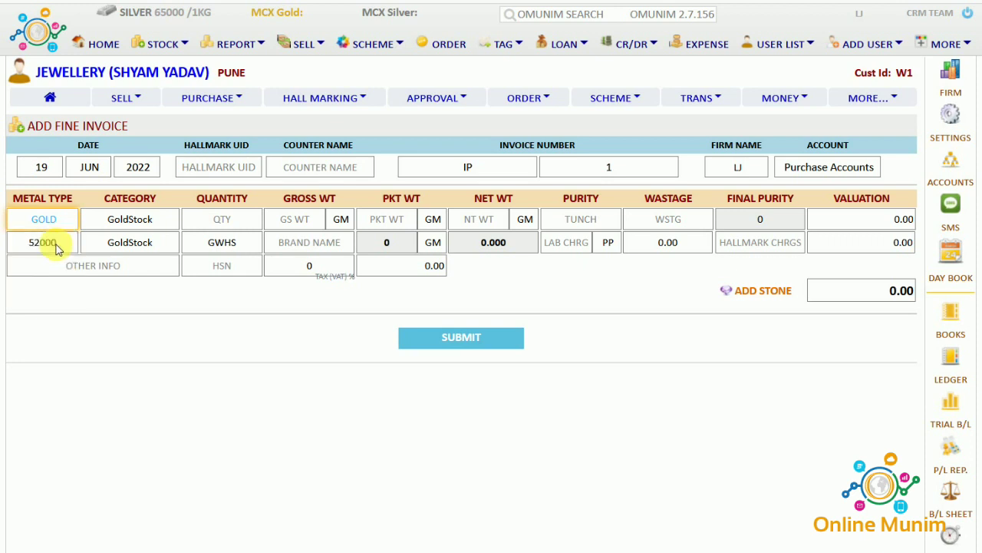
left_click(157, 219)
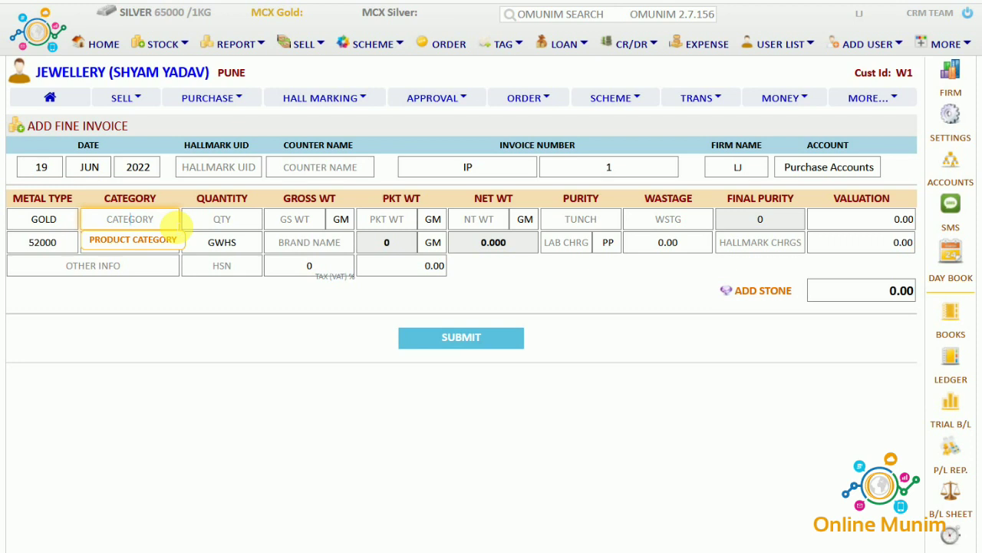
type("MIX")
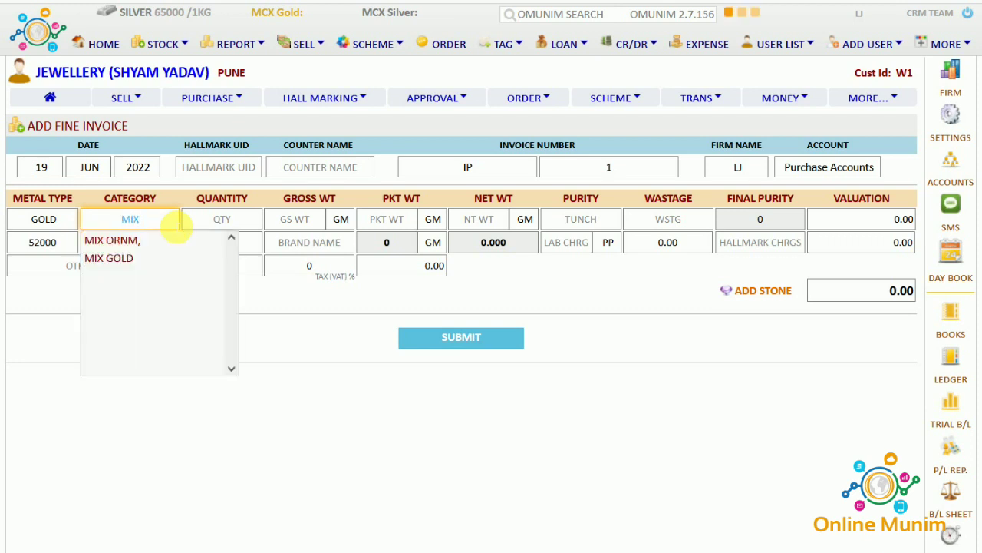
type(" GOLD")
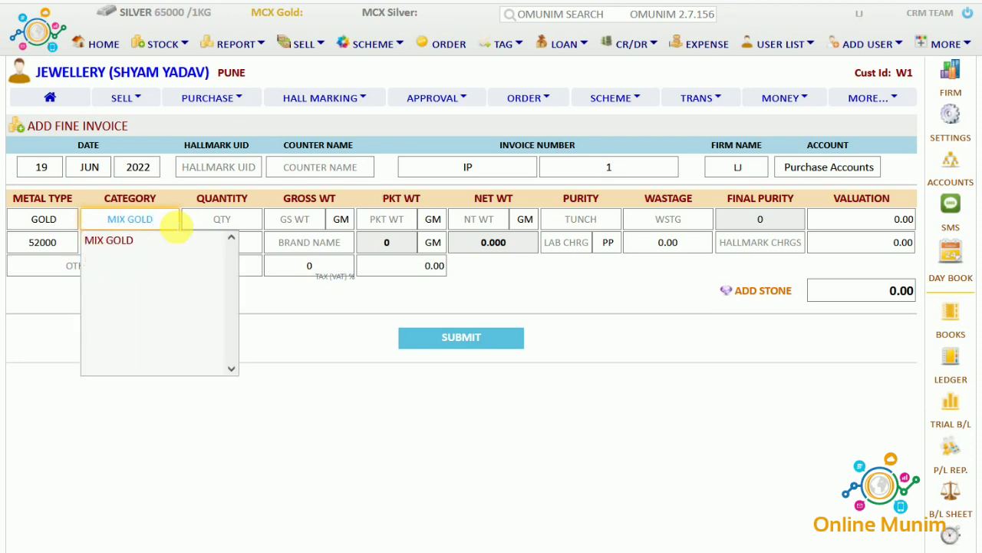
left_click(125, 241)
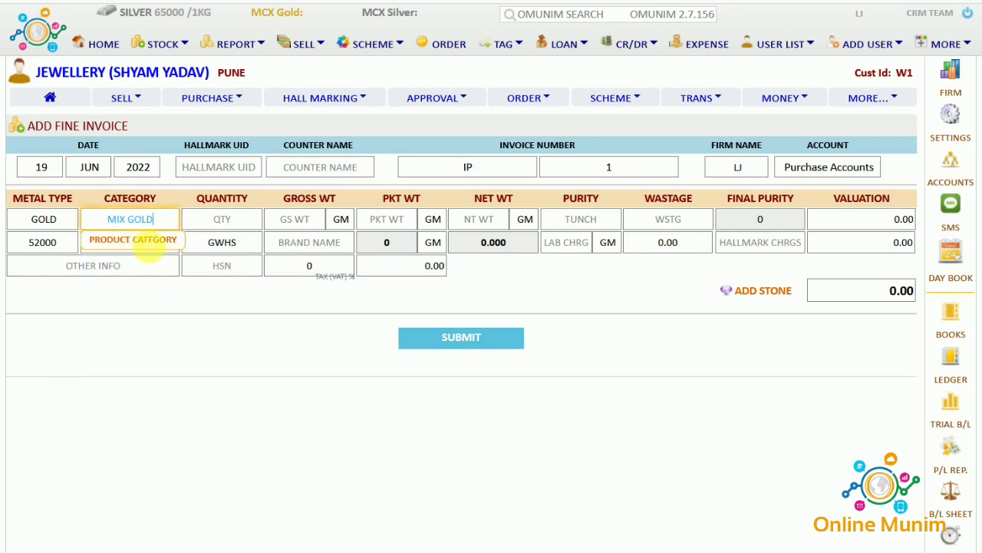
left_click(151, 242)
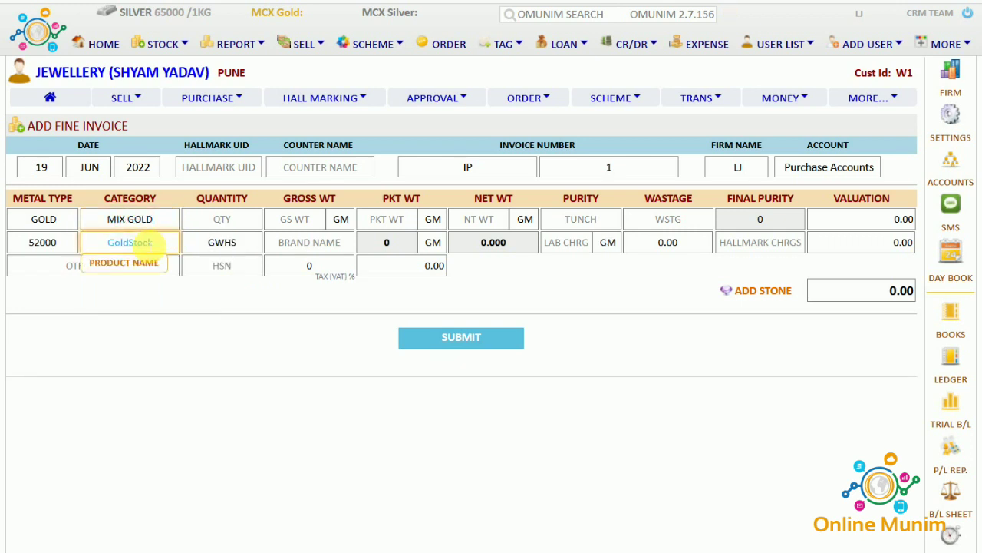
key("Delete")
key("Delete")
key("Delete")
key("Delete")
key("Delete")
key("Delete")
key("Delete")
key("Delete")
key("Delete")
type("MIX GOLD")
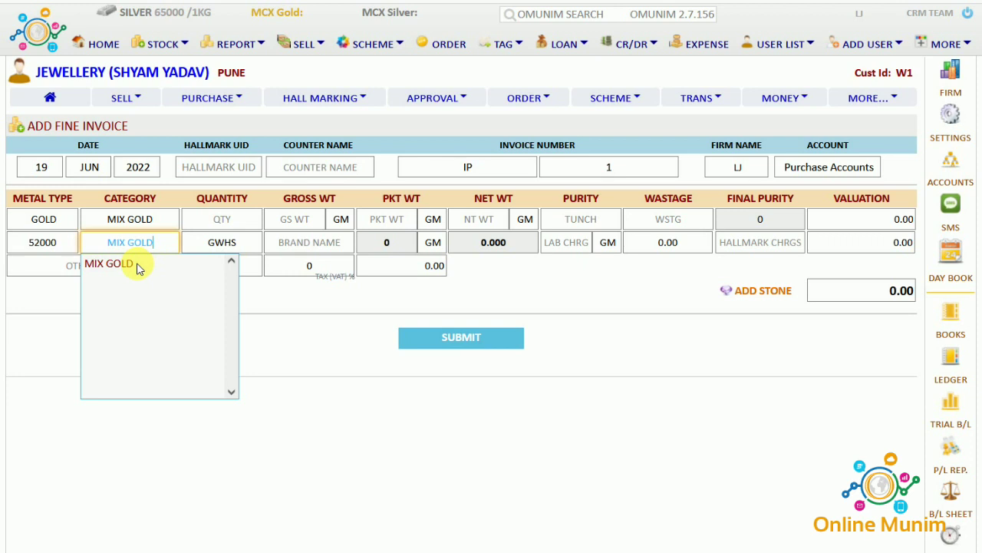
left_click(136, 263)
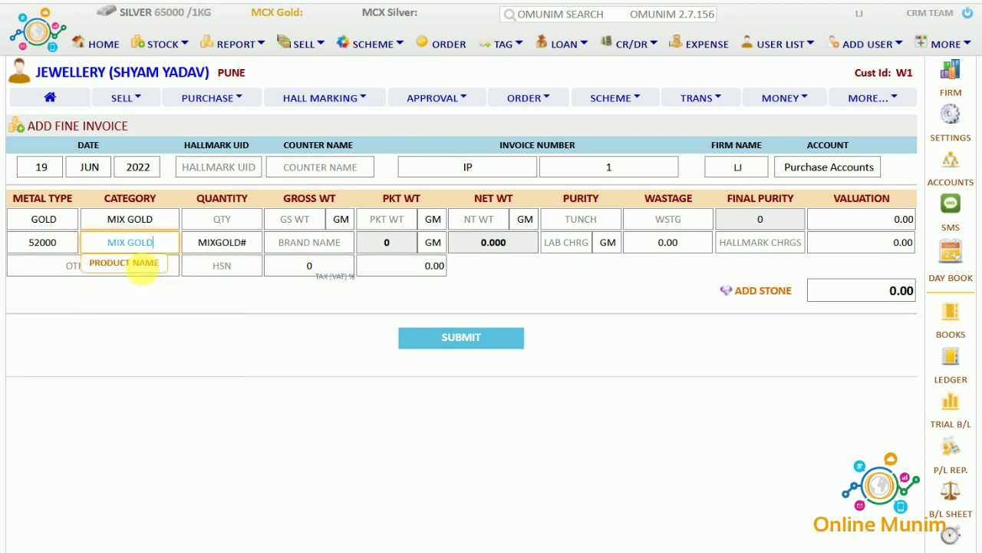
Enter quantity 20, product code MIX1 and gross weight 150 GM
left_click(254, 221)
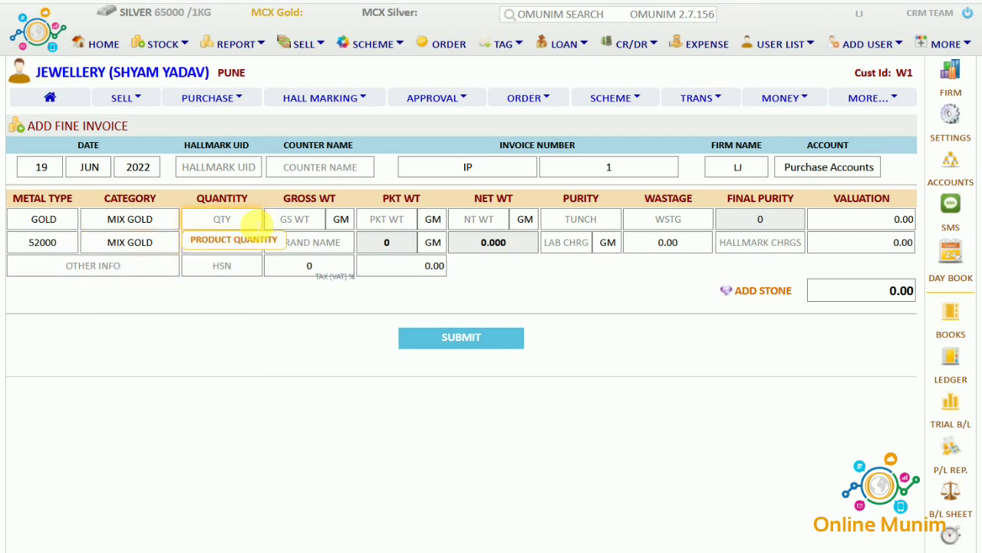
type("20")
key("Tab")
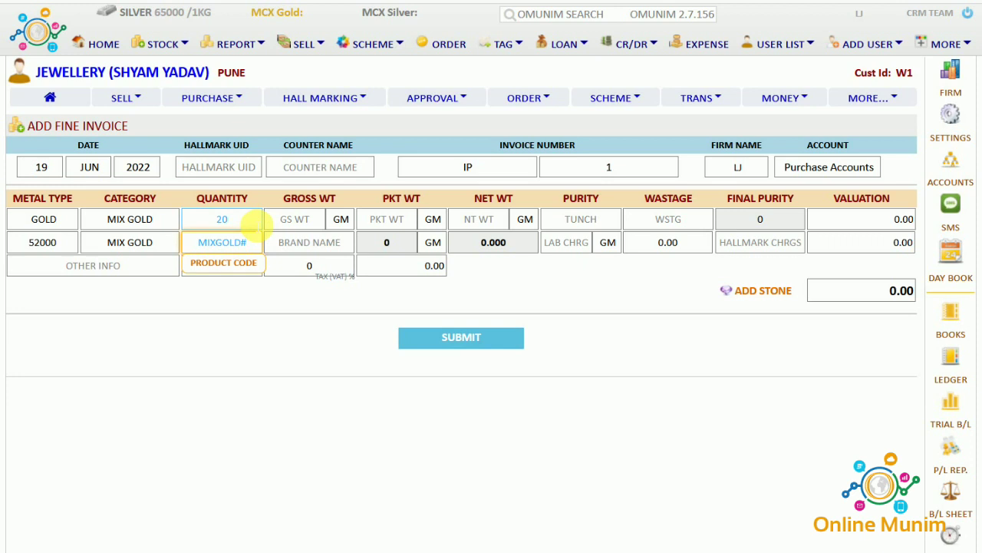
key("BackSpace")
key("BackSpace")
key("BackSpace")
key("BackSpace")
key("BackSpace")
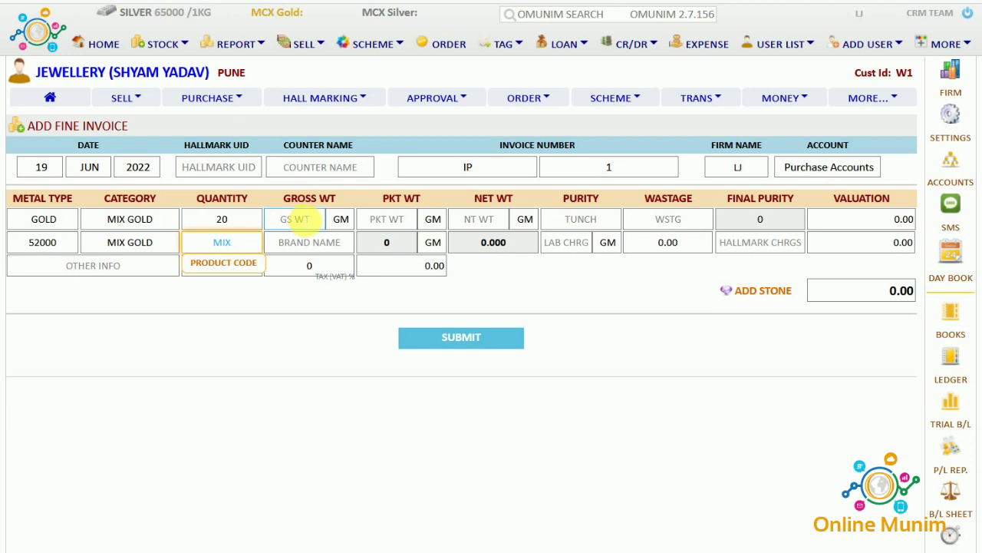
type("1")
left_click(297, 219)
type("150")
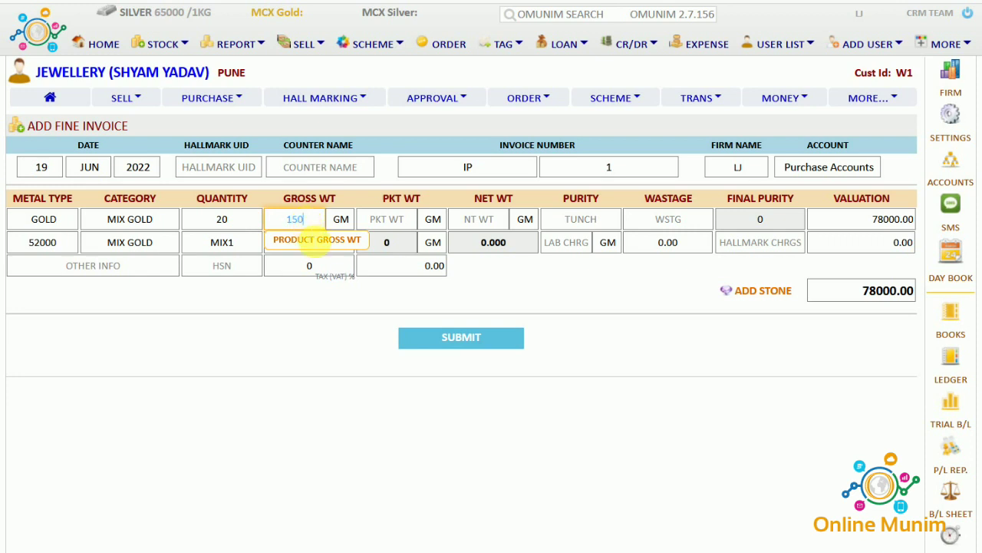
left_click(311, 313)
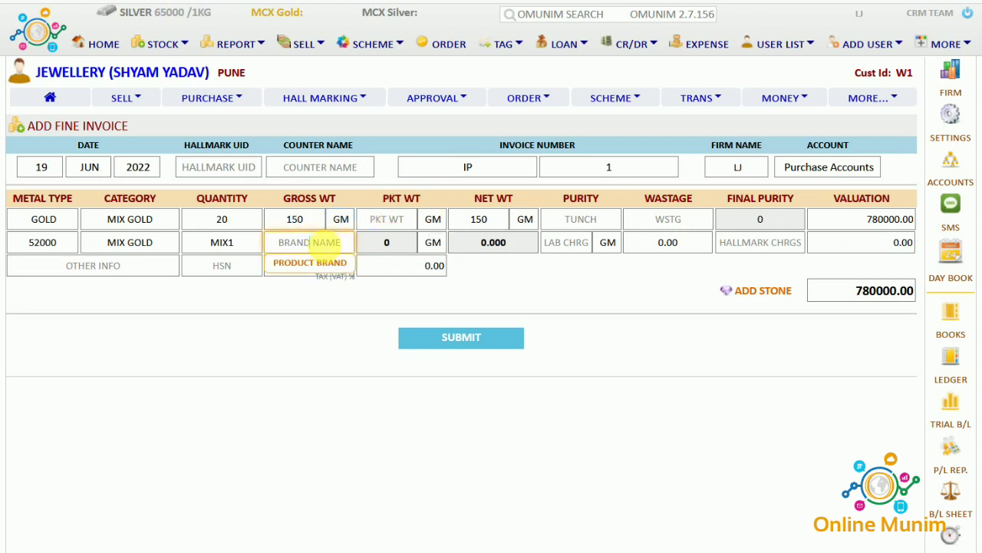
left_click(143, 270)
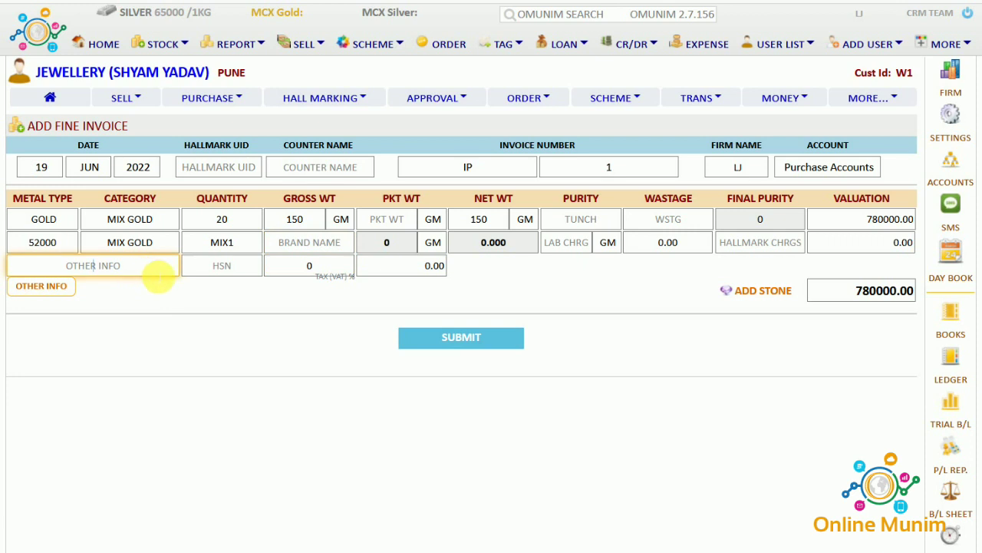
left_click(222, 269)
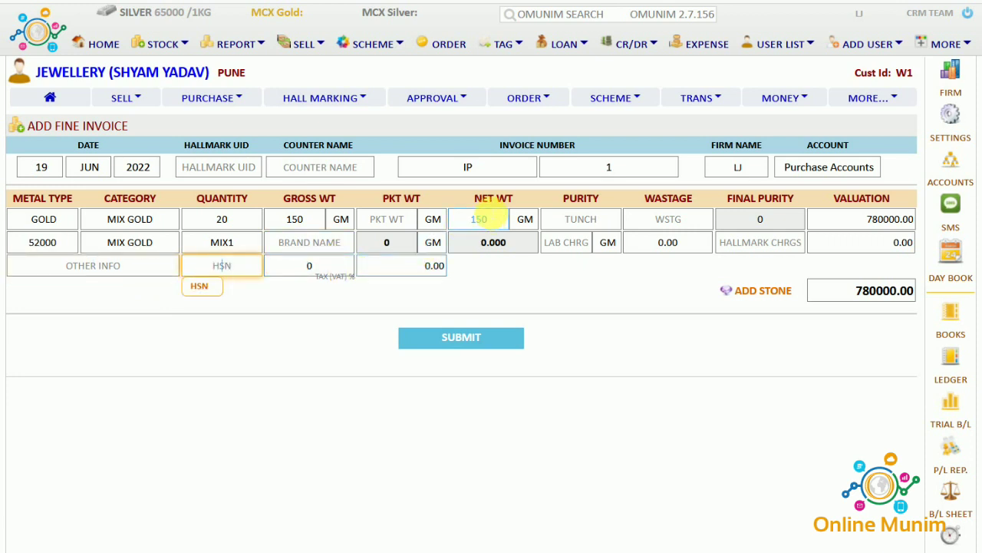
left_click_drag(475, 198, 577, 199)
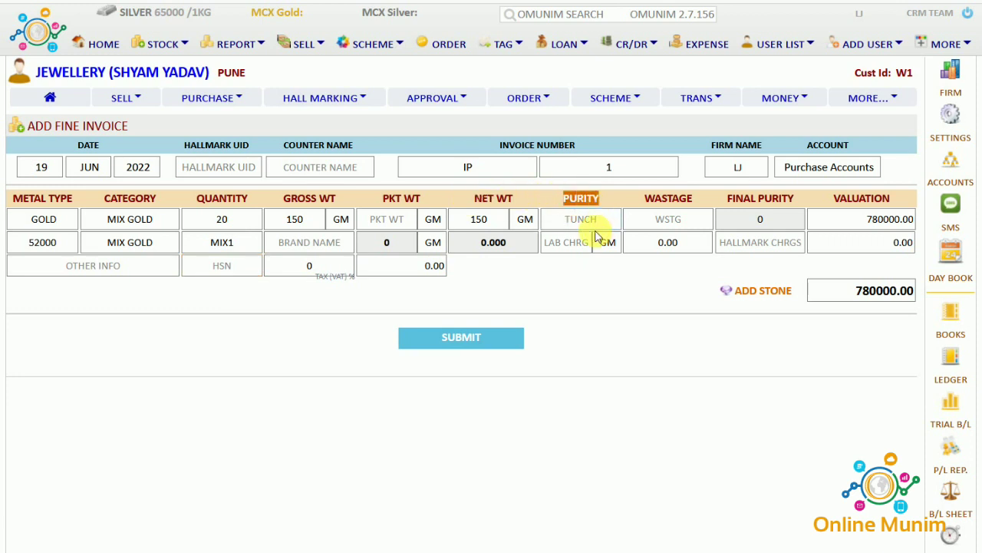
Give the MIX GOLD line purity 92 and wastage 0
left_click(601, 220)
type("92")
key("Tab")
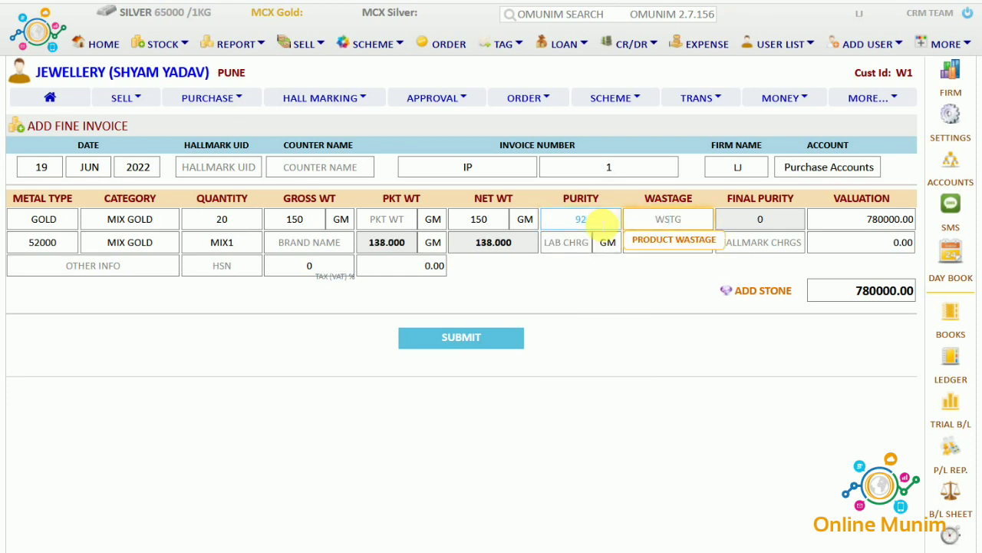
type("0")
key("Tab")
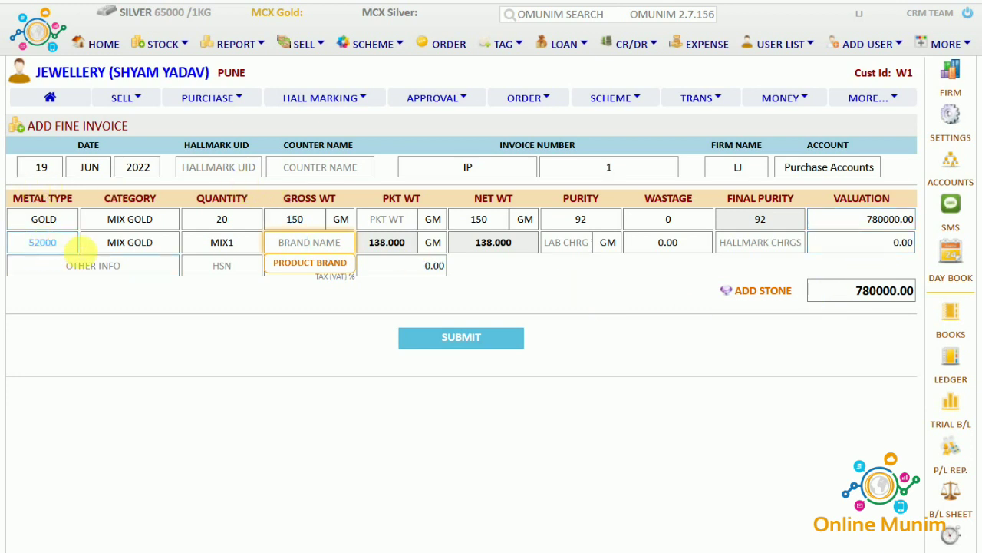
Change the rate to 45000 and add 150 per gram labour, leaving hallmark charges empty
left_click(67, 244)
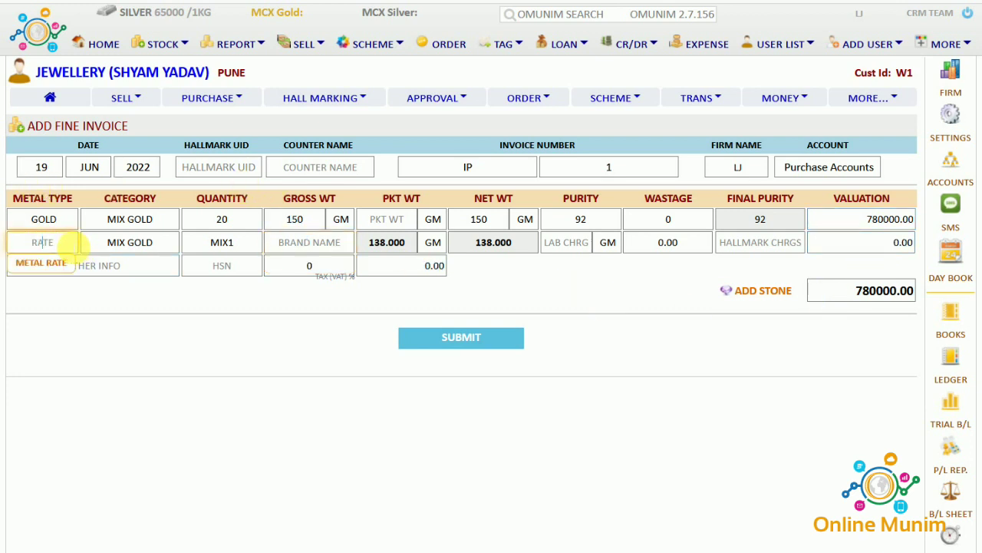
type("45000")
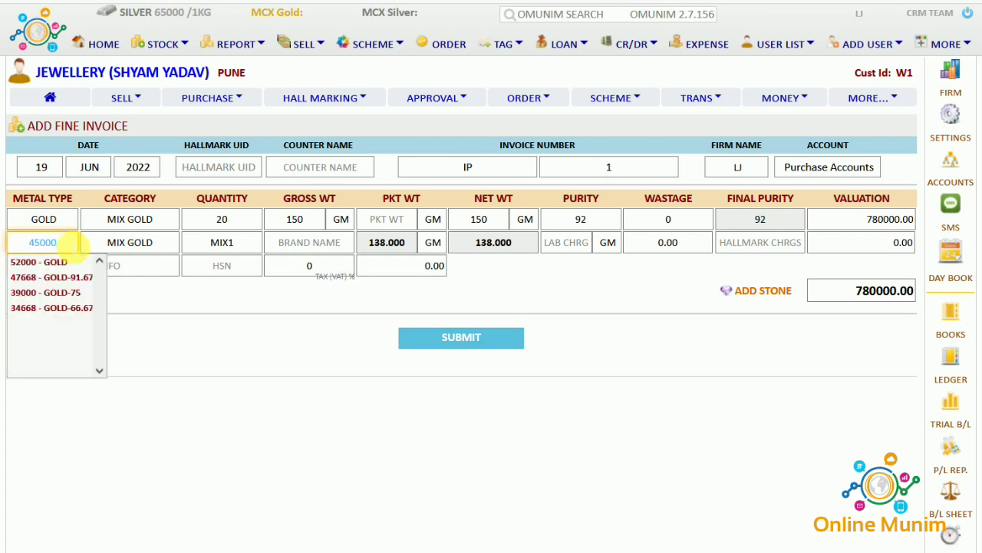
key("Tab")
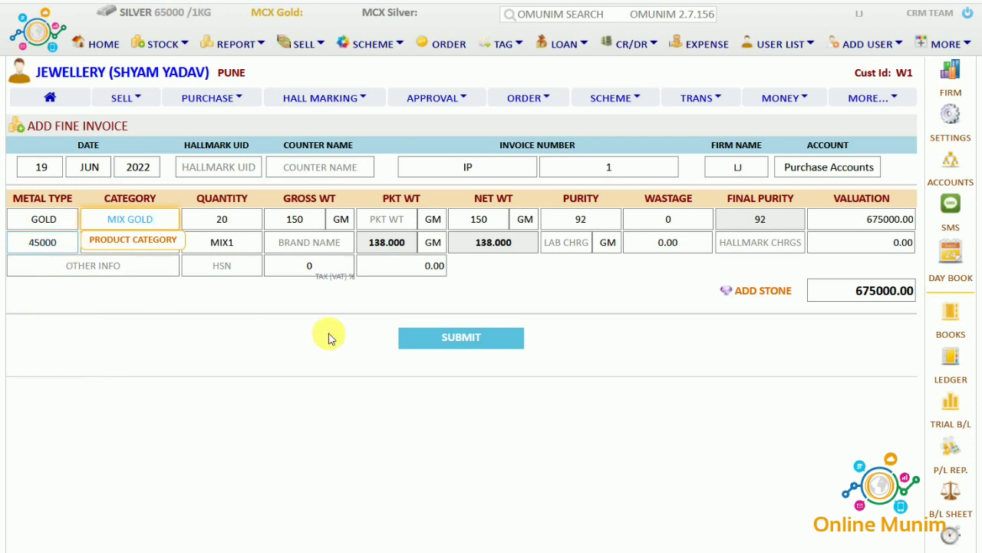
left_click(565, 244)
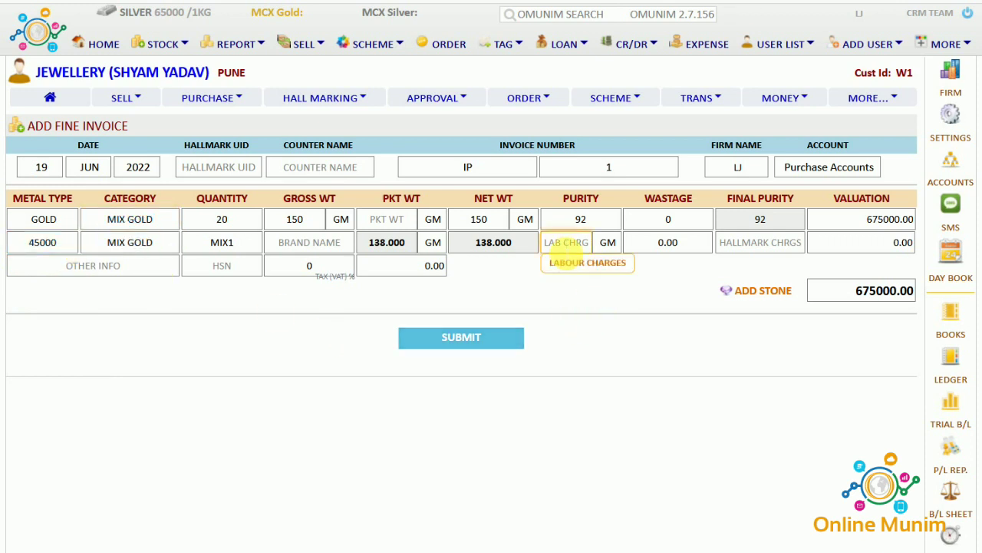
type("150")
key("Tab")
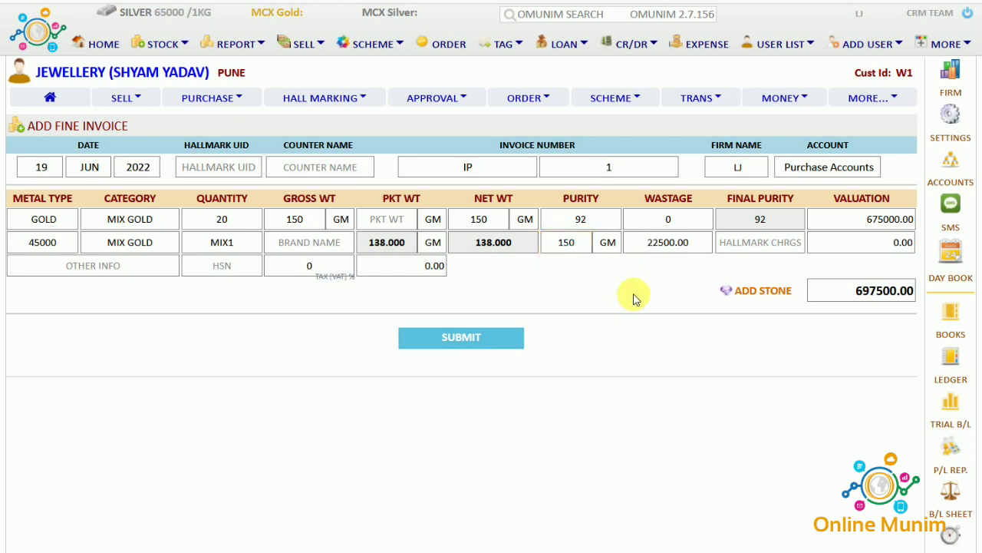
left_click(756, 244)
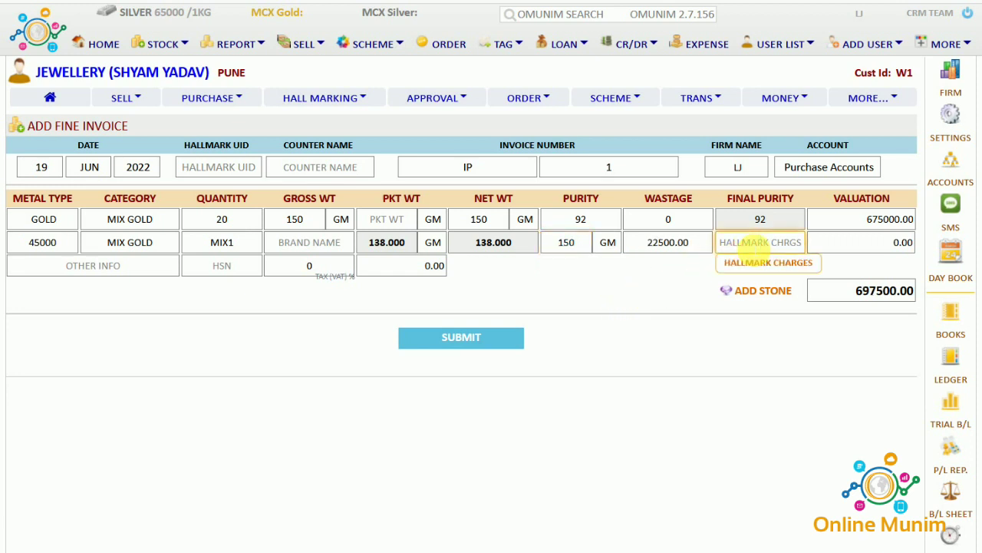
left_click(729, 309)
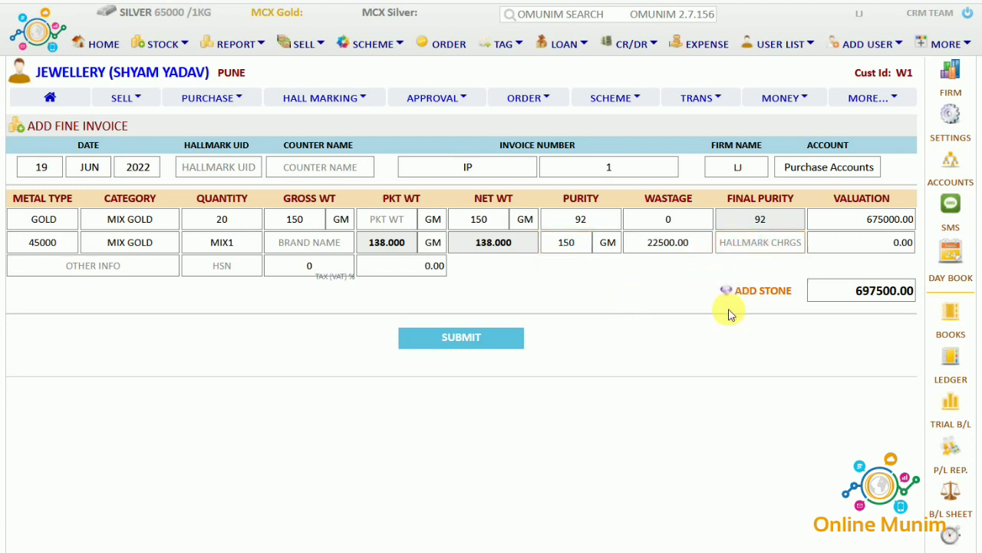
left_click(461, 339)
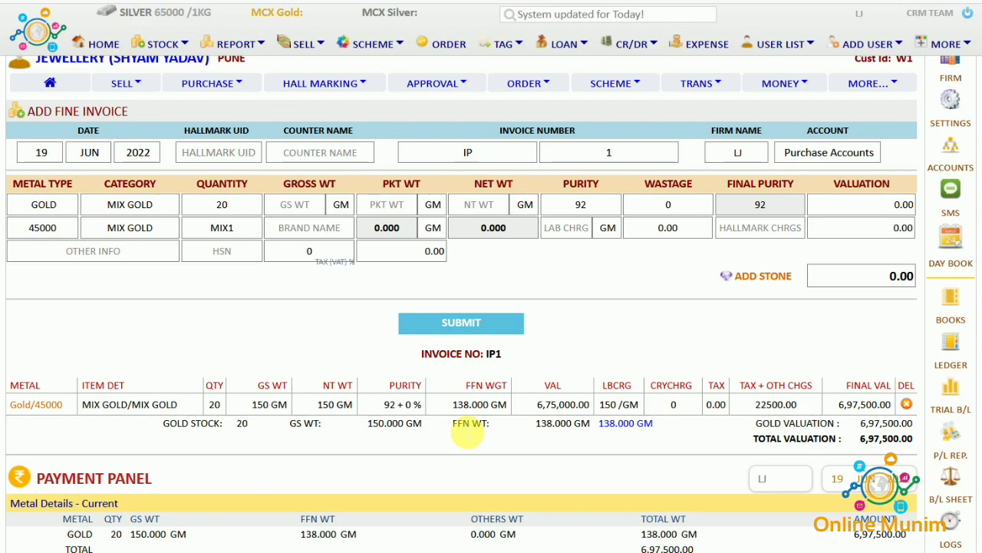
scroll(462, 427, "down", 4)
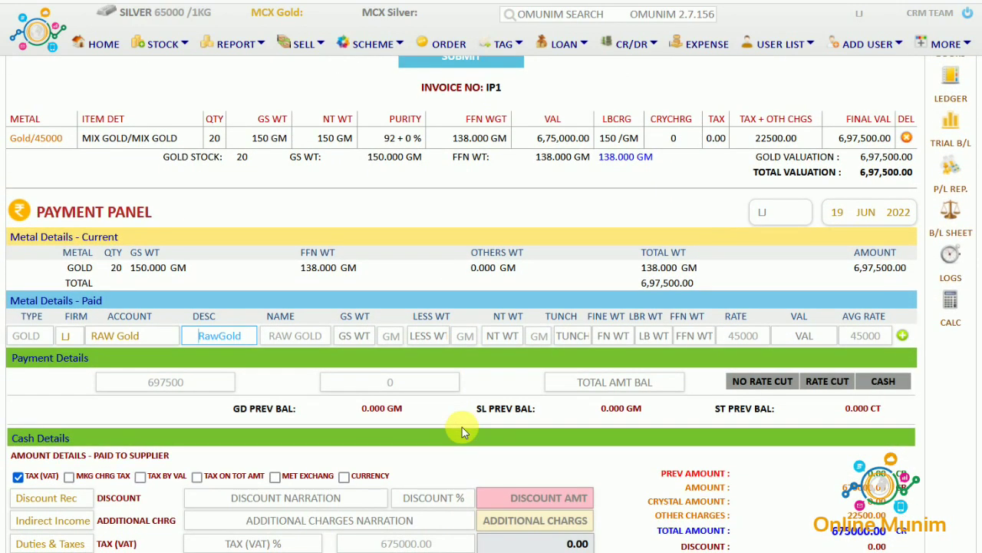
scroll(462, 427, "up", 4)
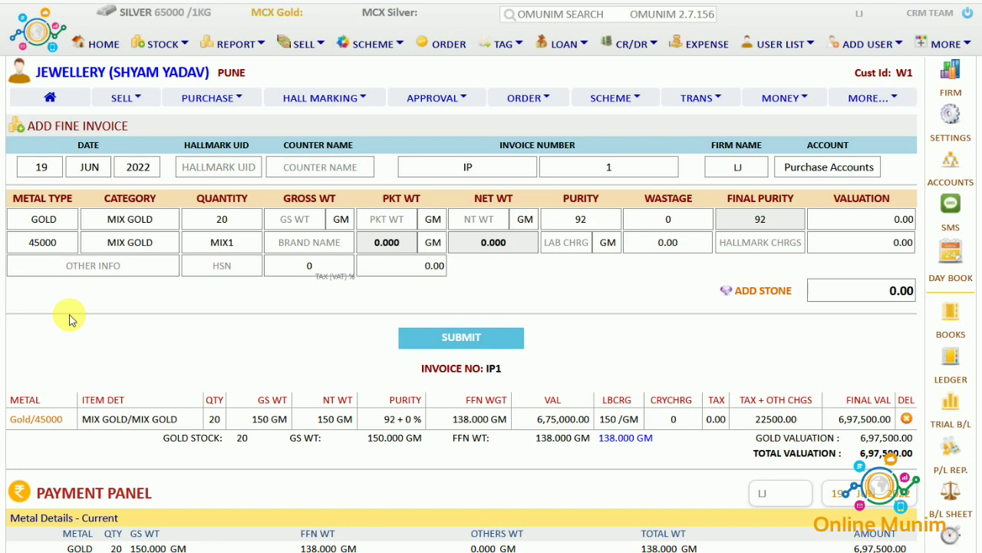
Switch the new line's metal to SILVER, with category and product name SILVER
left_click(35, 221)
left_click(37, 262)
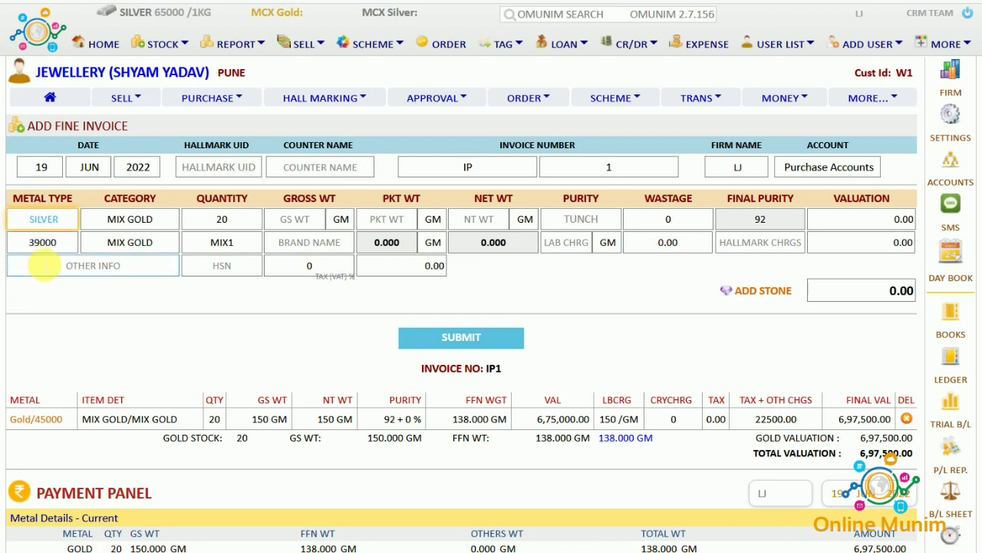
left_click(157, 219)
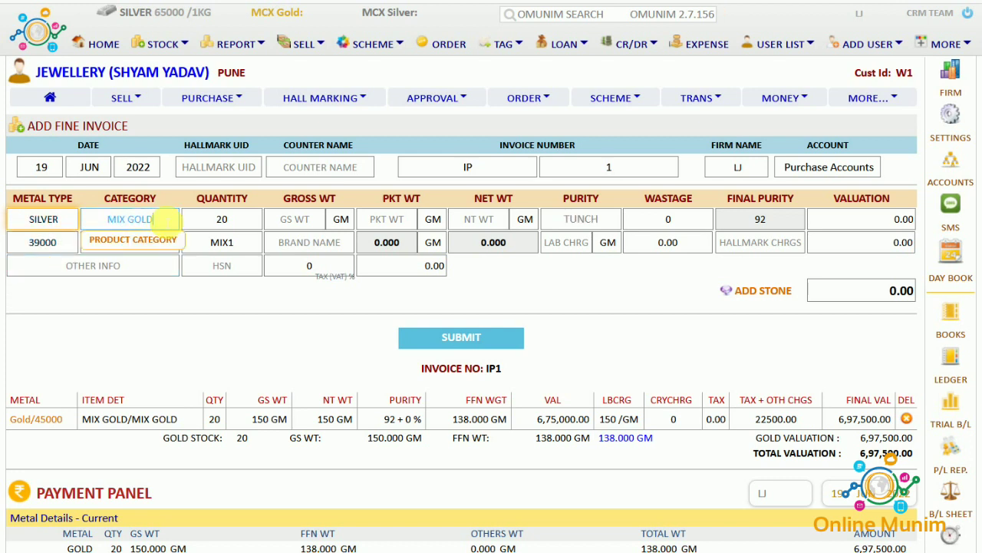
type("SILVER")
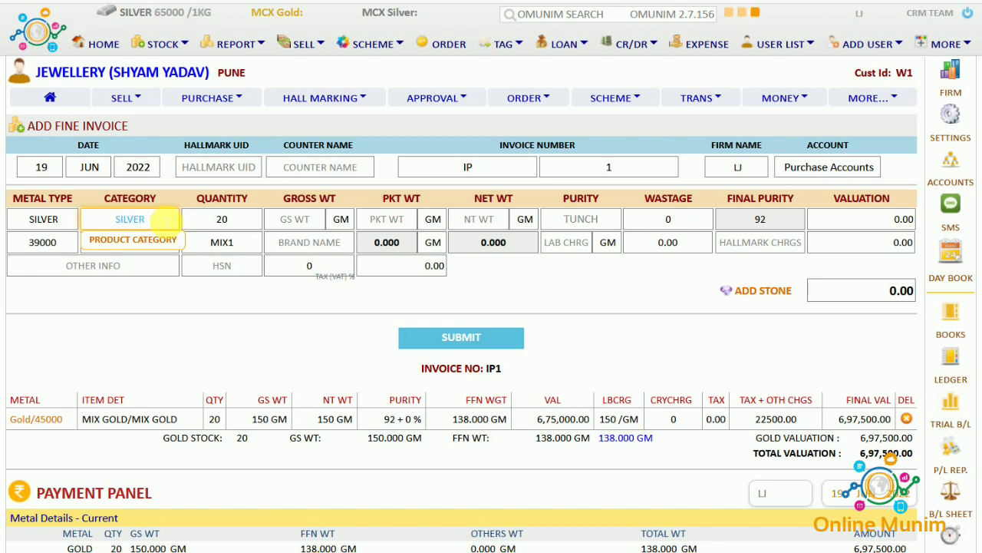
key("Return")
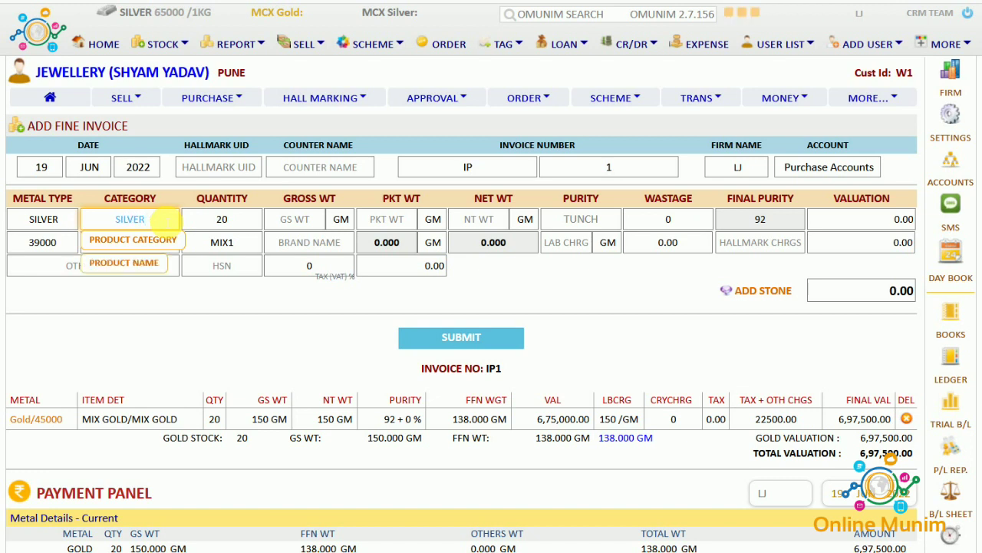
key("Delete")
key("Delete")
key("Delete")
key("Delete")
key("Delete")
key("Delete")
key("Delete")
key("Delete")
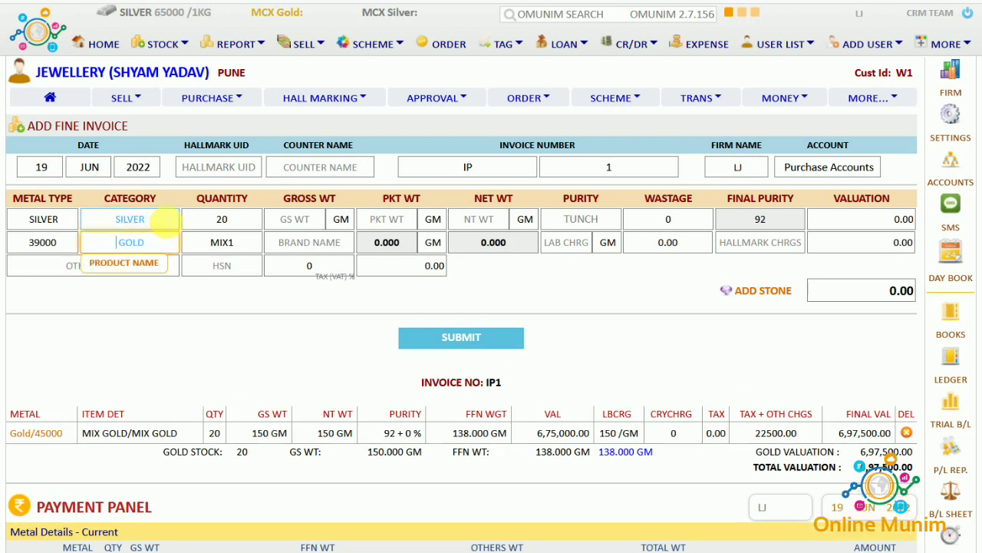
type("SILVER")
Change the quantity to 10 and the product code to SILVER
left_click(235, 219)
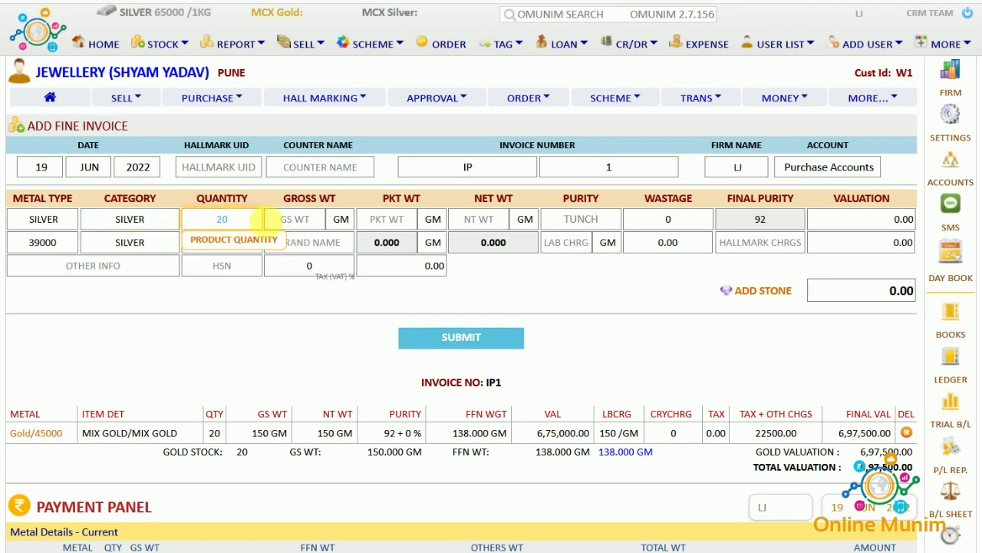
key("BackSpace")
key("BackSpace")
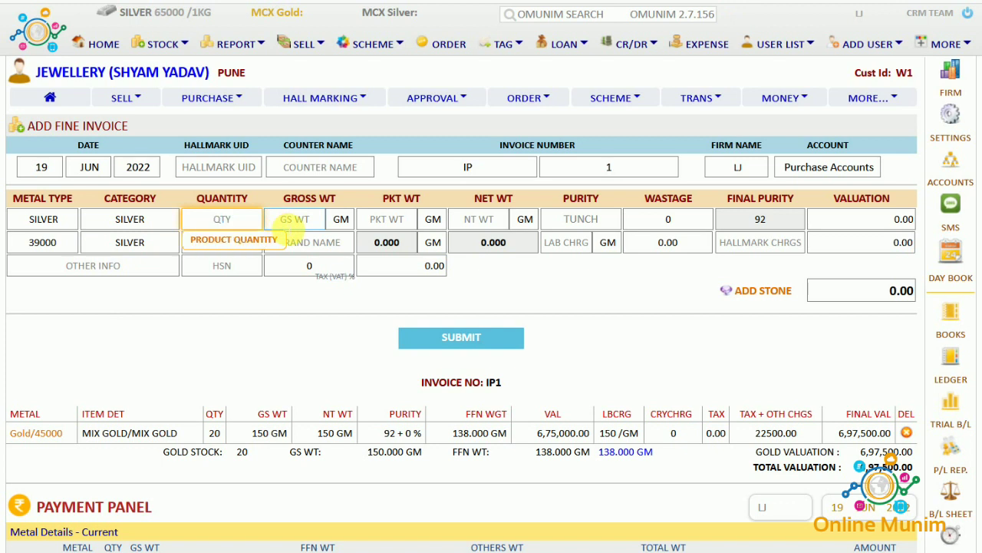
type("10")
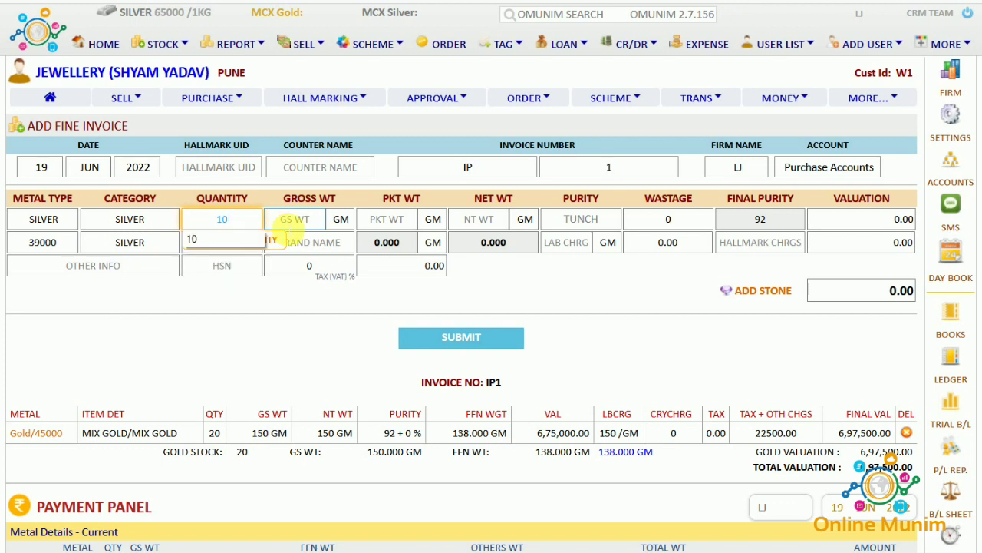
key("Tab")
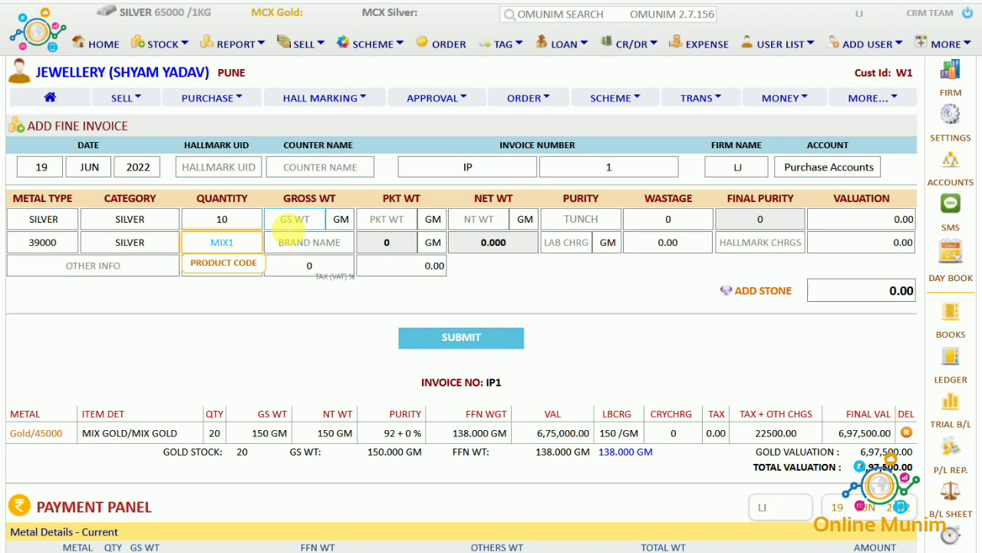
key("BackSpace")
type("SILVER")
left_click(296, 220)
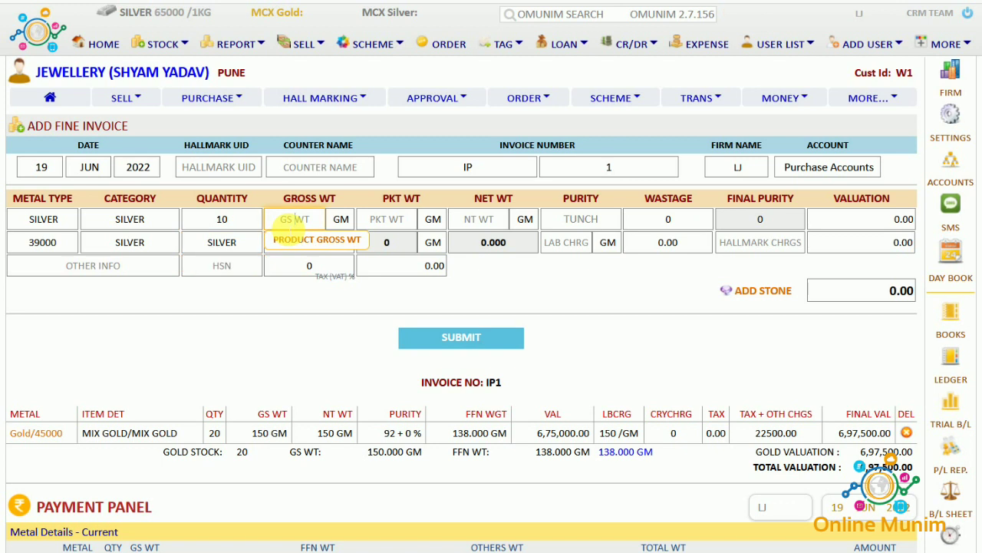
Enter 155 GM gross weight, purity 85 and wastage 10 for the SILVER line
type("1500")
key("BackSpace")
key("BackSpace")
type("5")
key("Tab")
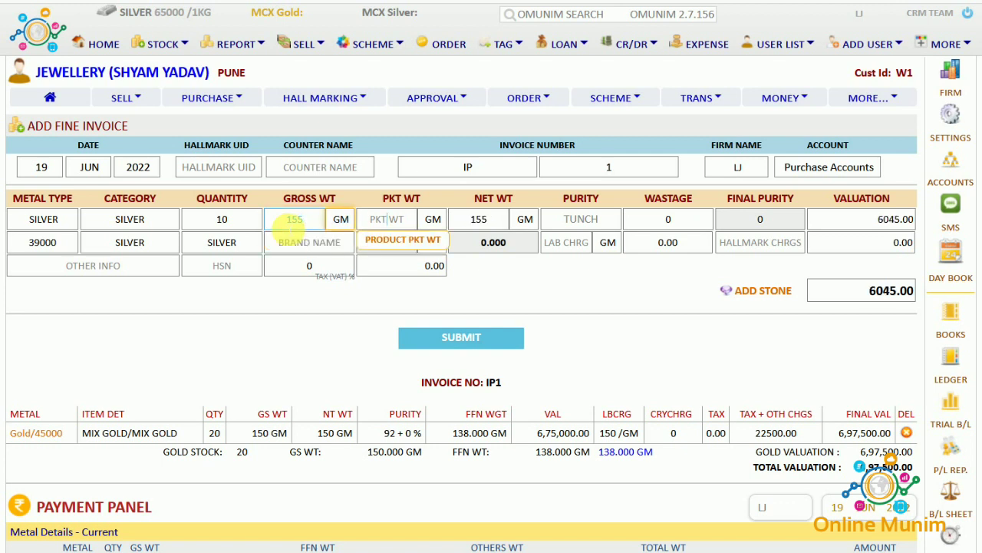
key("Tab")
key("Tab")
key("Tab")
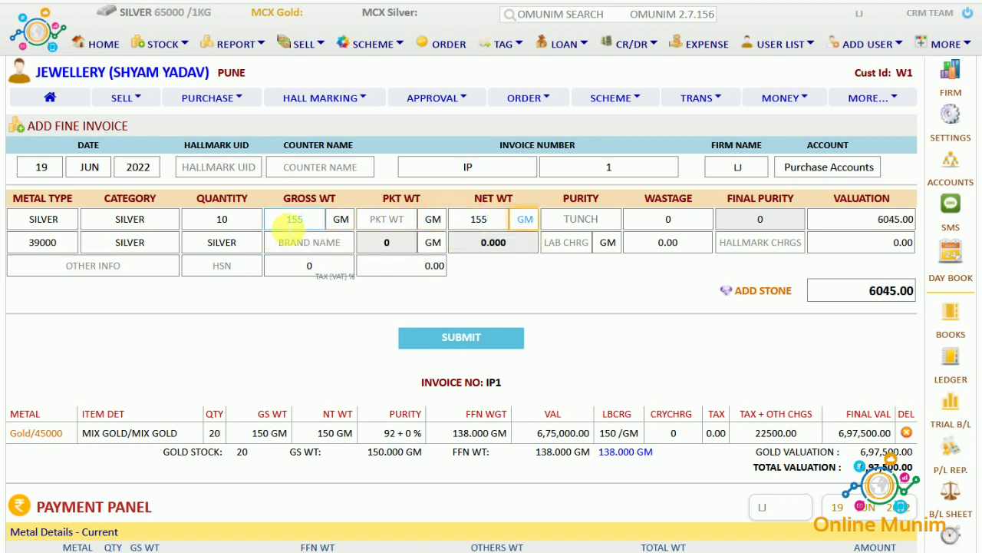
key("Tab")
type("85")
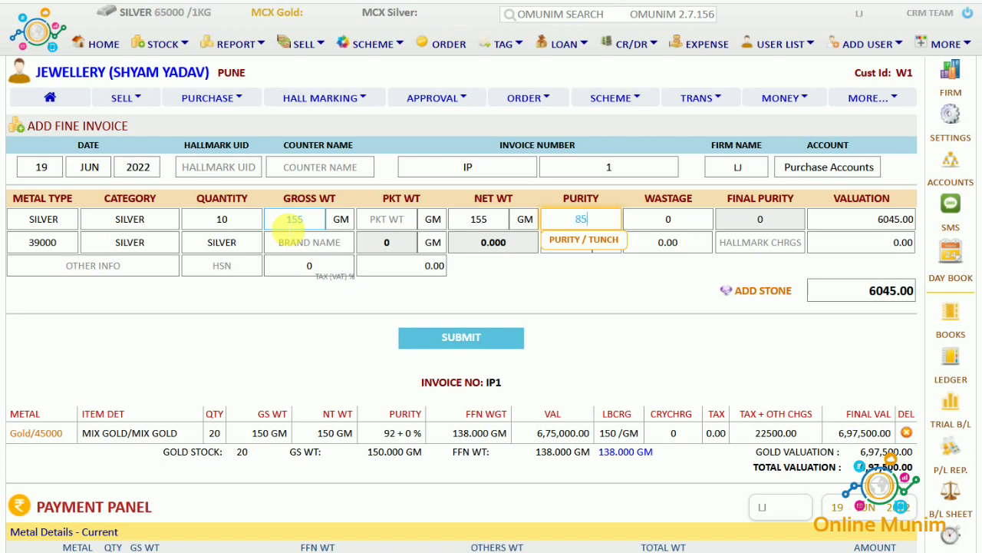
key("Tab")
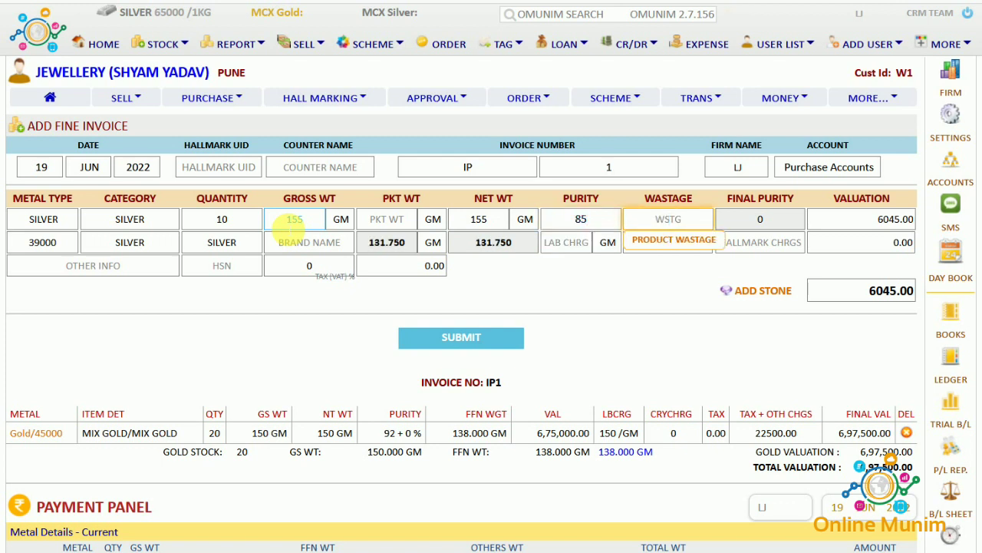
type("10")
key("Tab")
key("Tab")
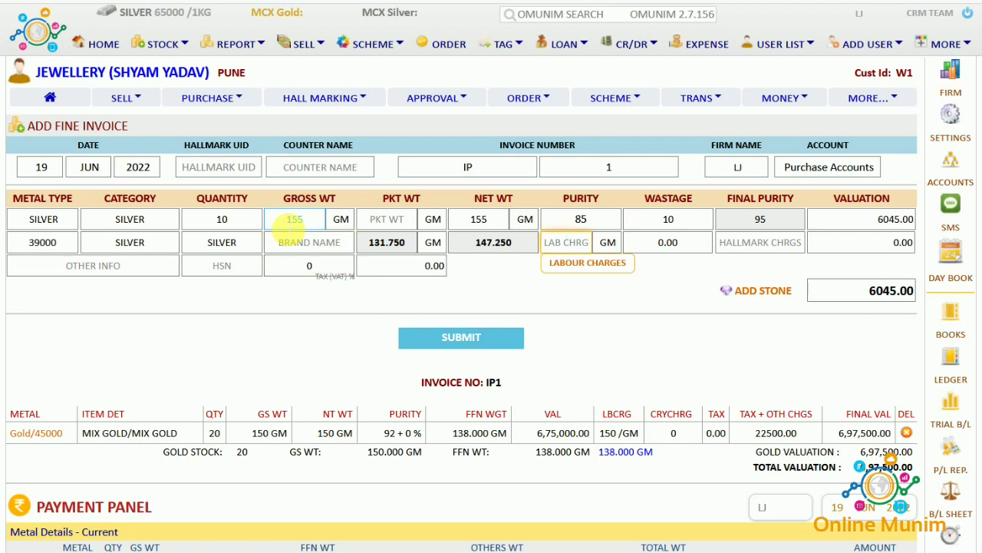
key("Tab")
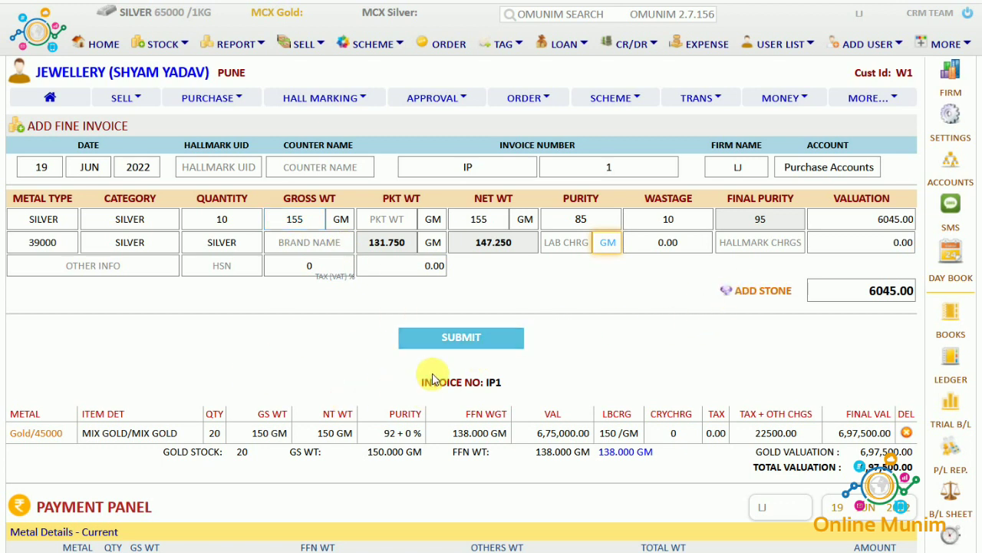
Submit the SILVER line to invoice IP1 and scroll down to the Payment Panel
left_click(462, 338)
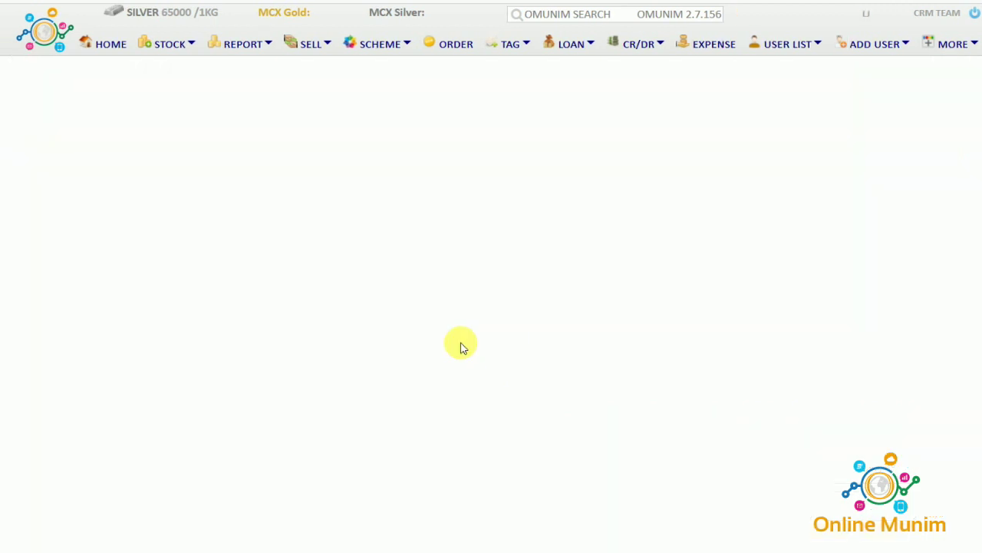
scroll(468, 434, "down", 2)
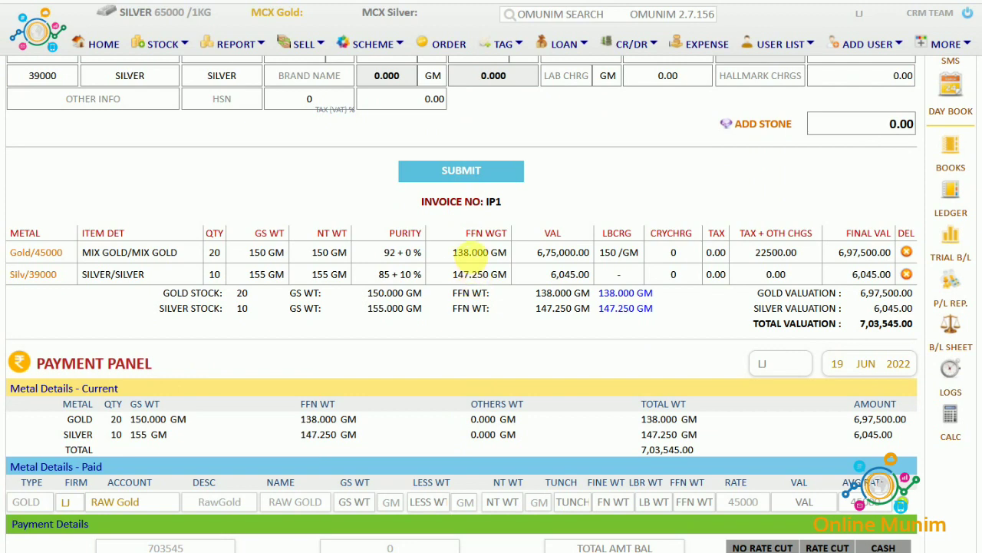
scroll(482, 356, "down", 3)
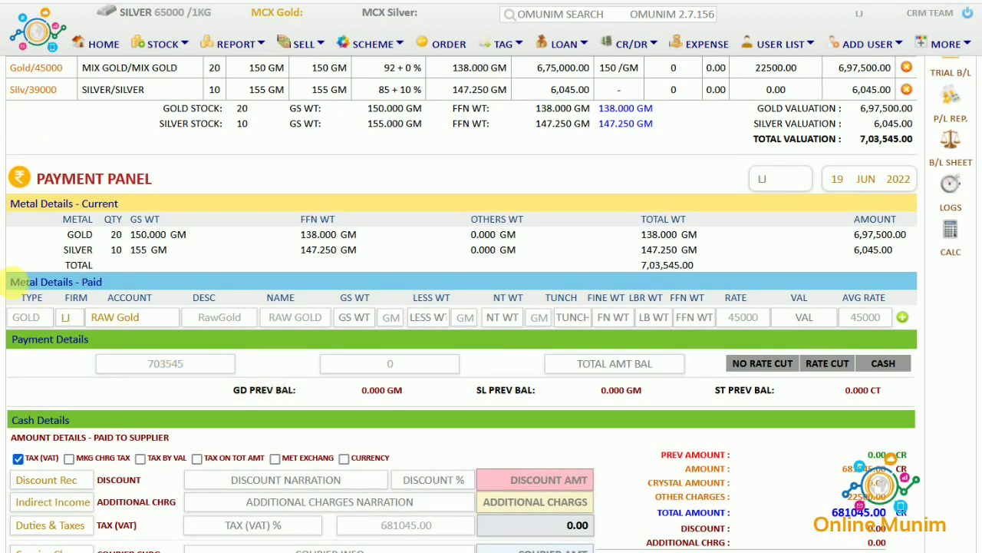
left_click_drag(14, 283, 115, 284)
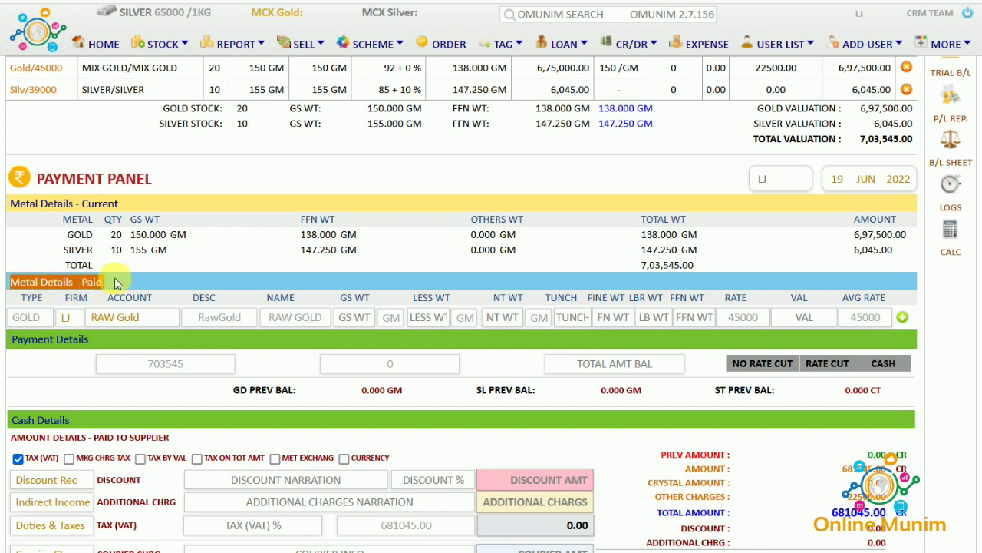
left_click(356, 318)
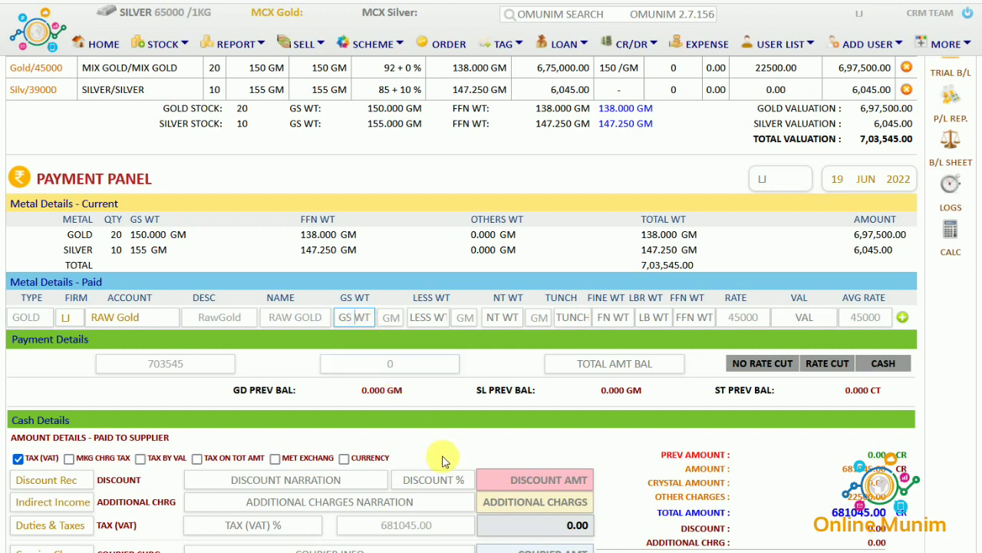
Apply 3% VAT on 681045.00, adding 20431.35 and raising the total to 723976.00
scroll(440, 461, "down", 3)
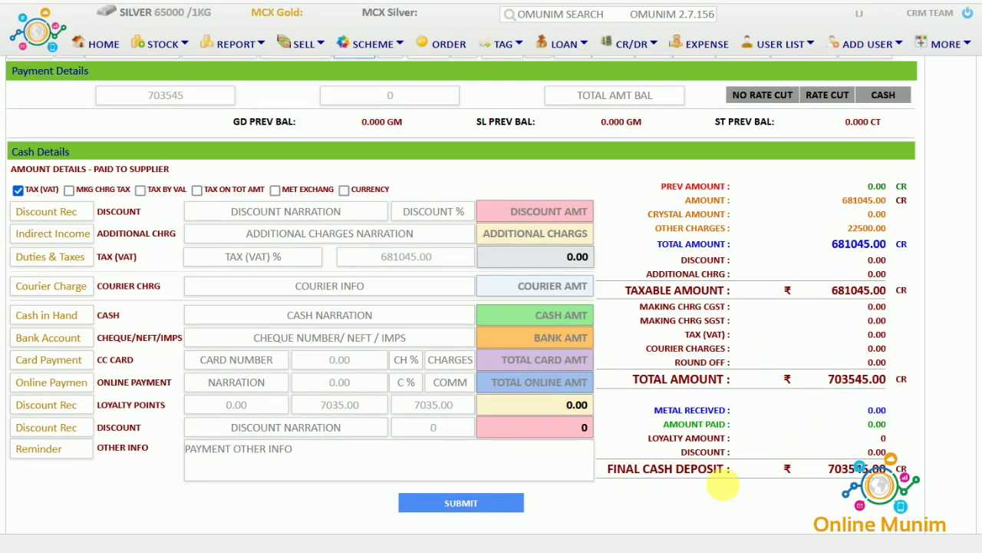
left_click(549, 316)
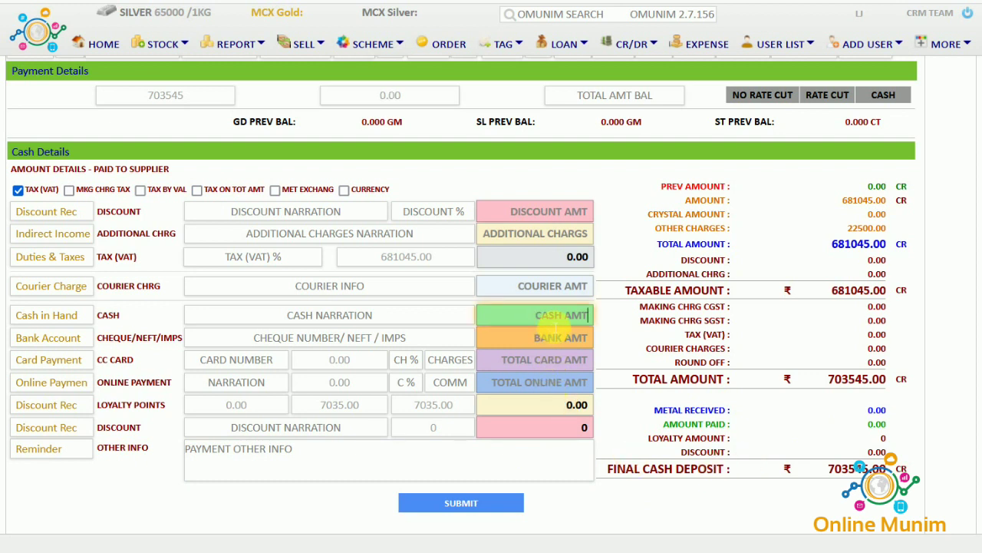
left_click(258, 258)
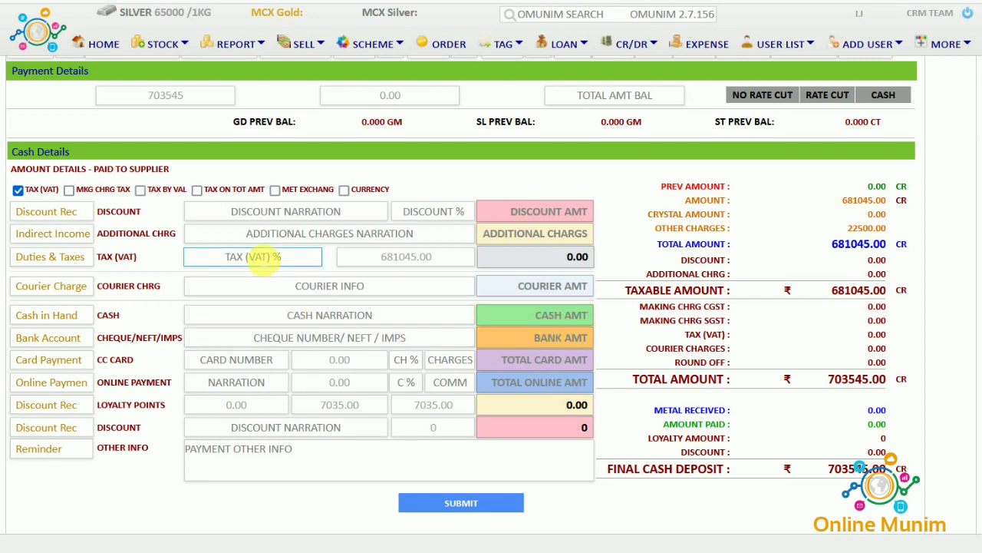
type("3")
key("Tab")
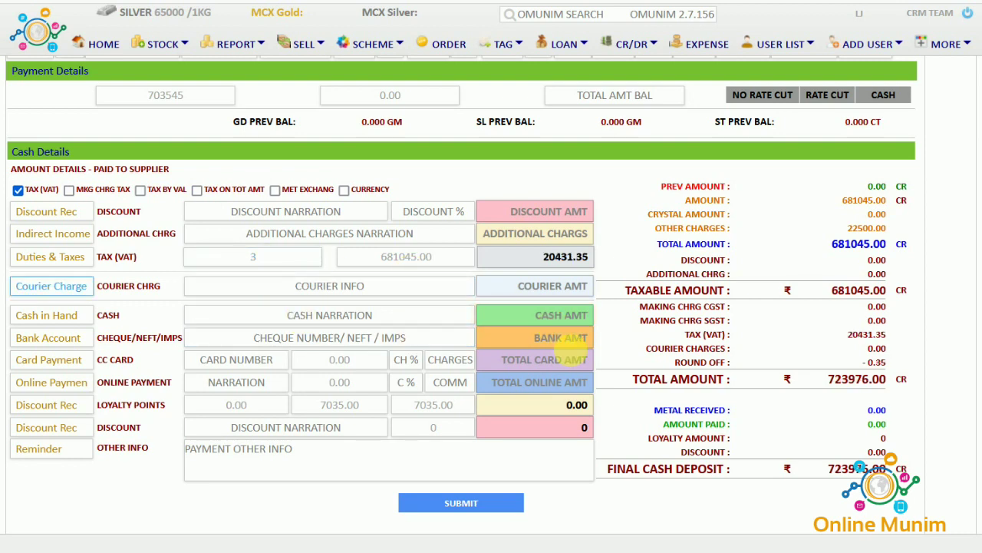
scroll(580, 356, "up", 3)
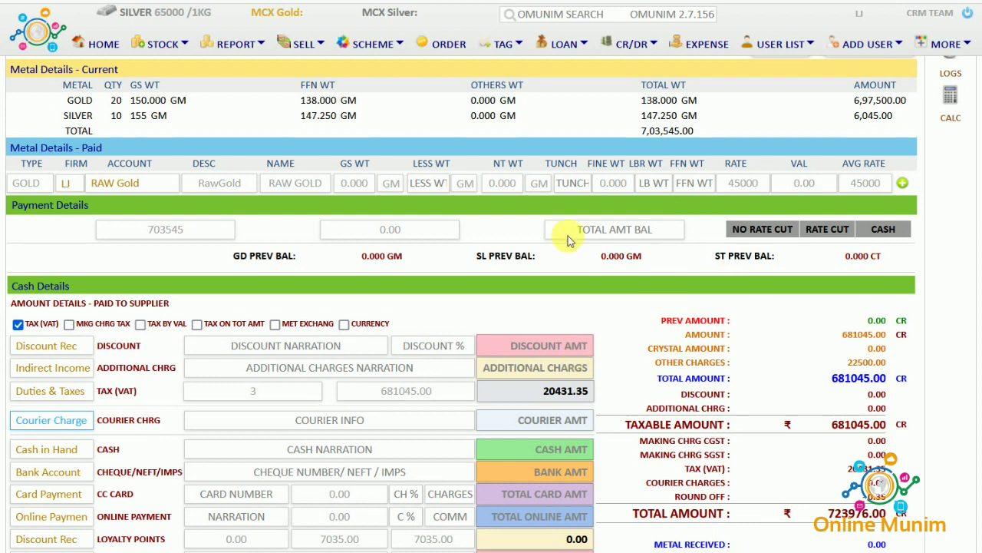
Enter the paid raw gold as 50 GM gross weight at 100 tunch
left_click(370, 185)
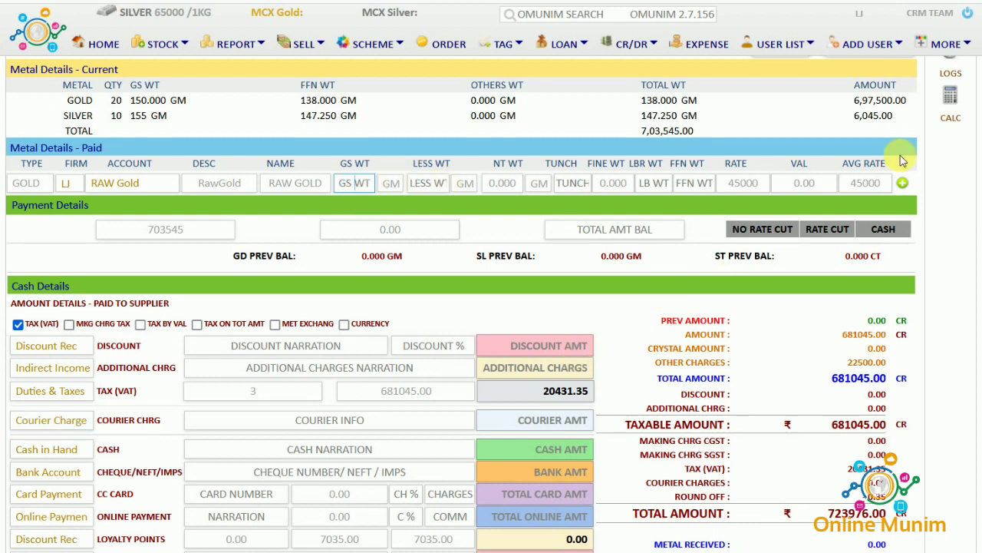
type("50")
key("Tab")
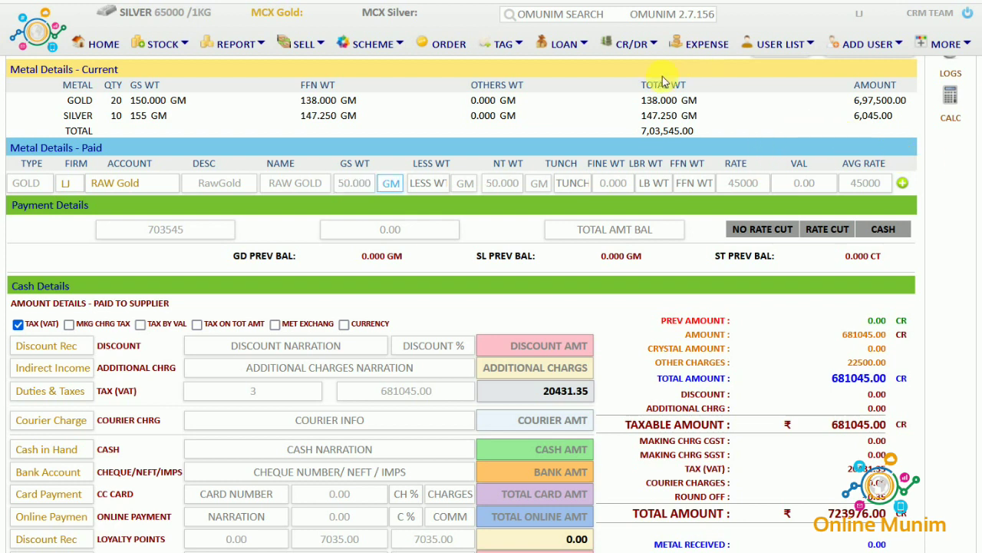
left_click(588, 183)
type("100")
left_click(495, 226)
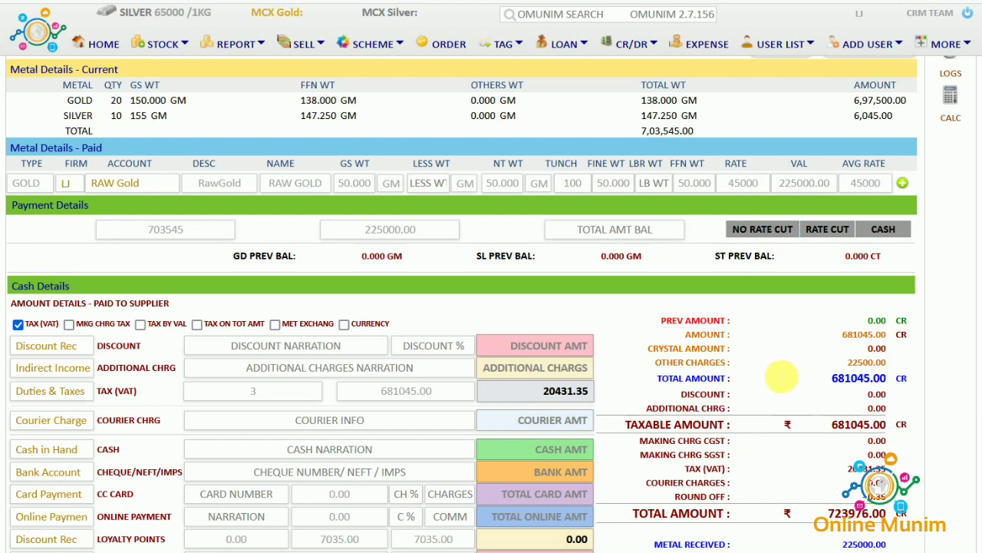
Confirm 225000.00 is credited as metal received and choose NO RATE CUT
scroll(781, 391, "down", 3)
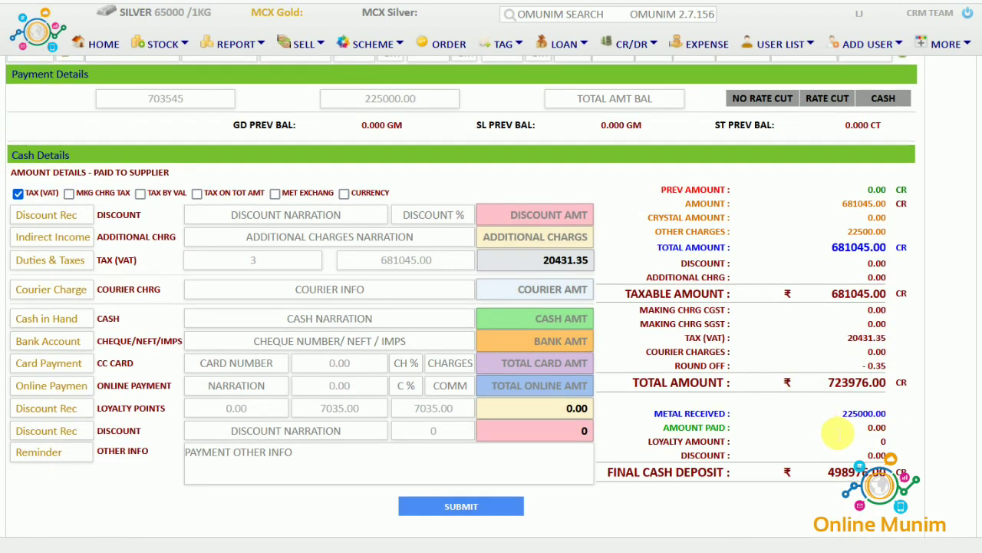
left_click(874, 426)
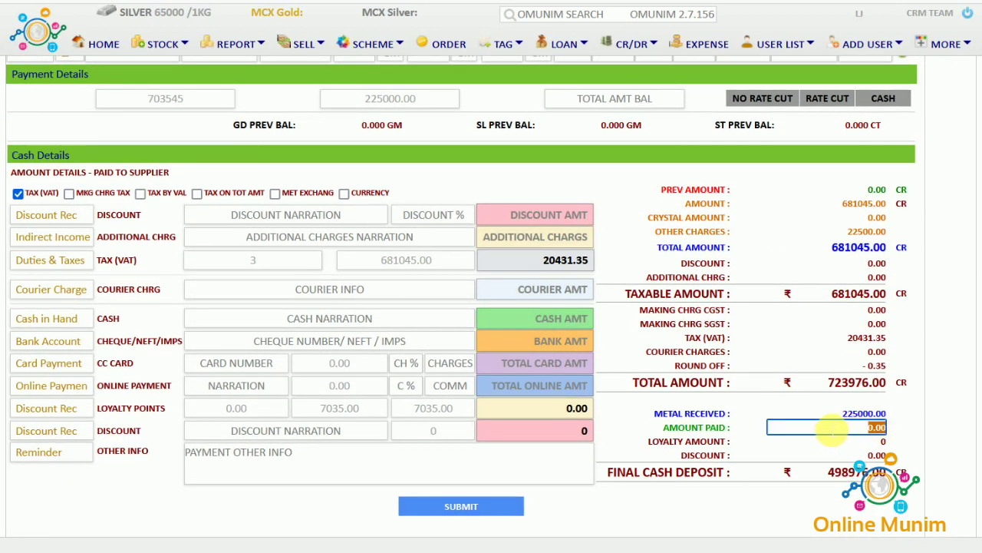
left_click(845, 413)
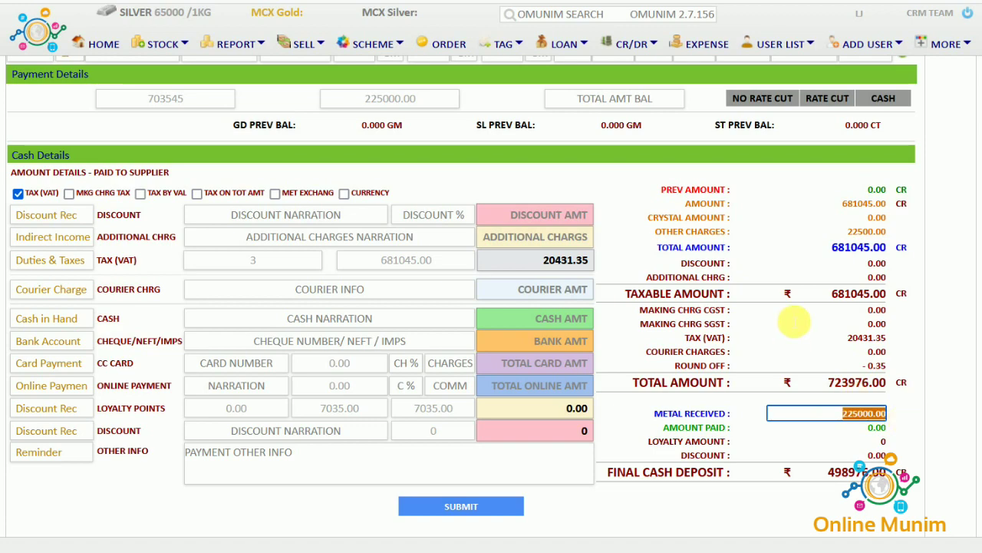
scroll(794, 312, "up", 3)
left_click(774, 244)
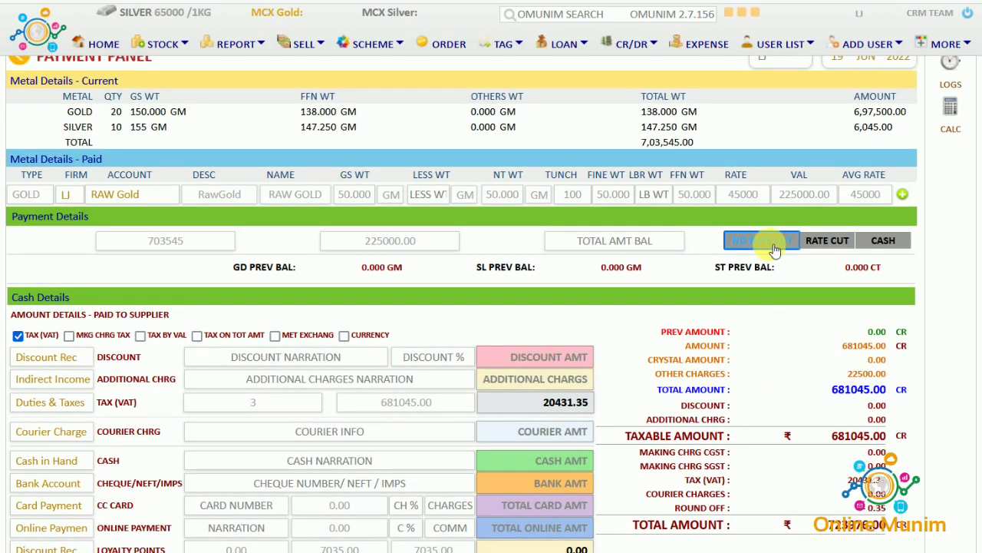
Check the no-rate-cut grid: 50.000 GM gold received, 138.000 GM purchased, 147.250 GM silver balance
scroll(415, 398, "down", 4)
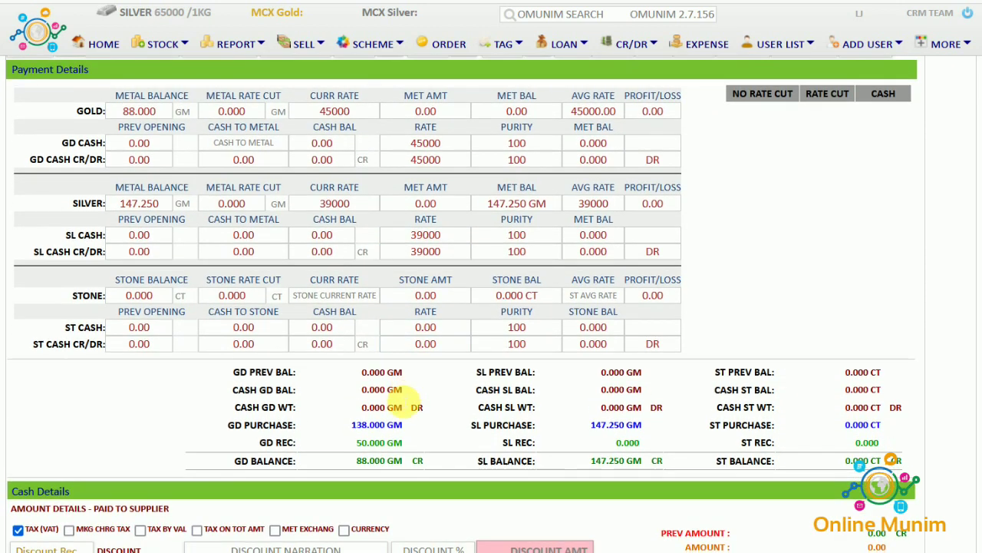
left_click(354, 450)
left_click_drag(354, 451, 402, 442)
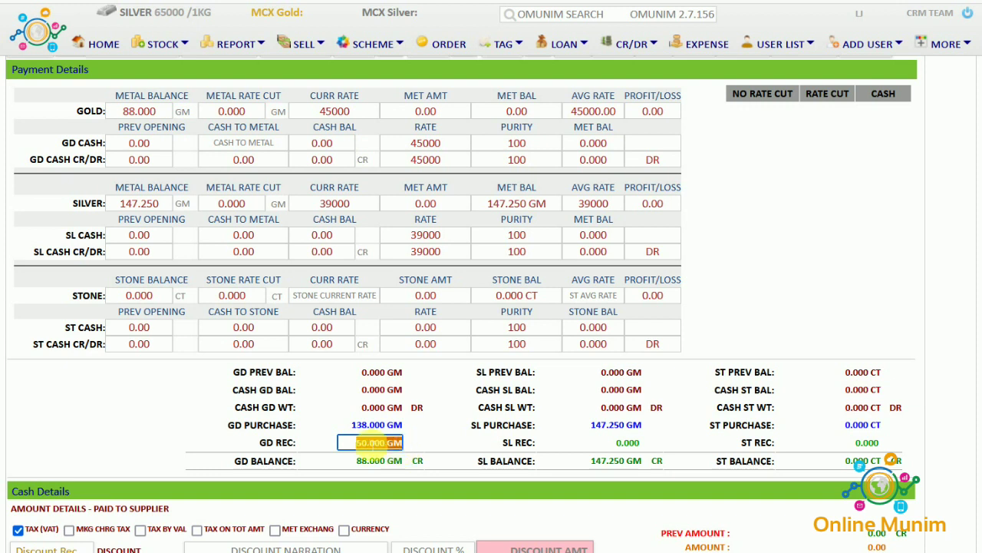
left_click_drag(352, 426, 363, 428)
double_click(362, 434)
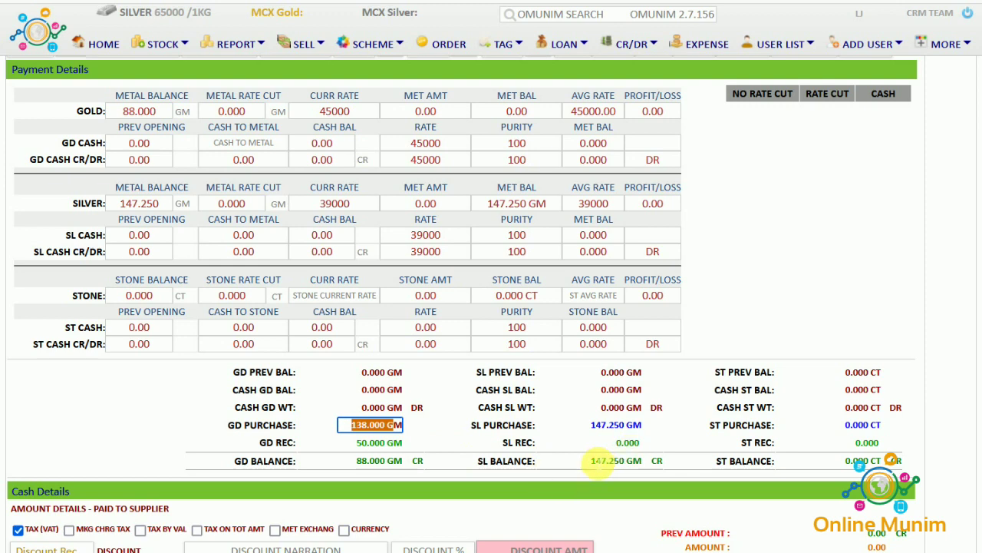
left_click(589, 460)
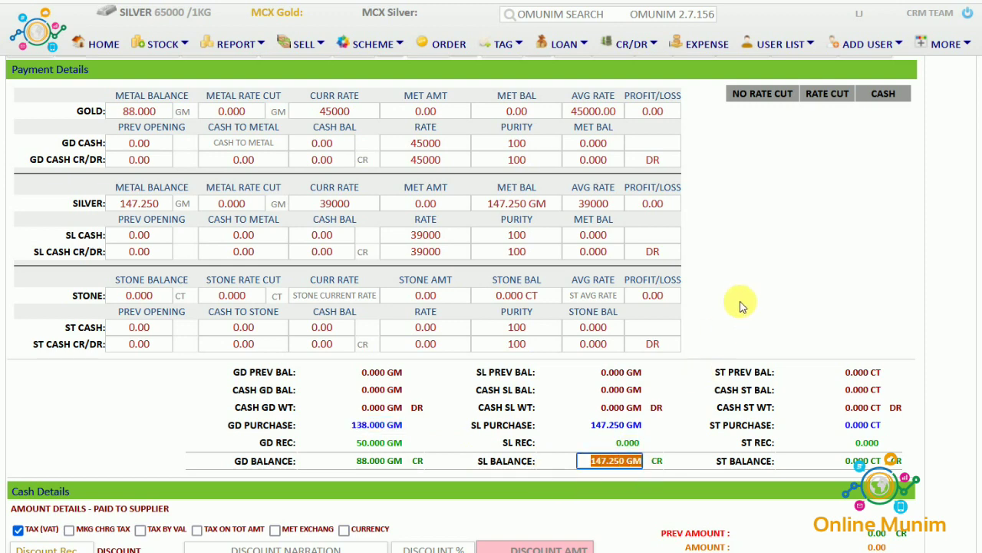
scroll(741, 302, "up", 3)
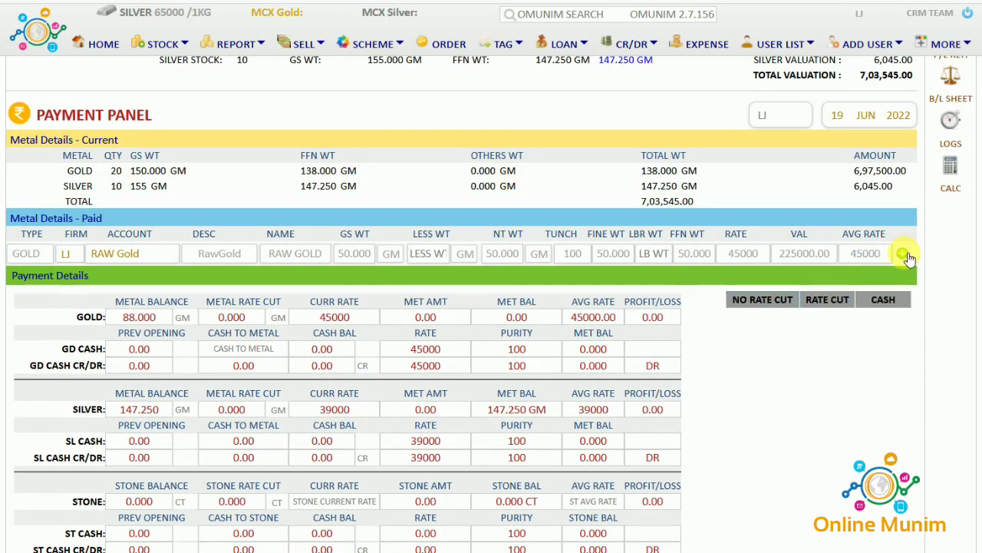
left_click(905, 253)
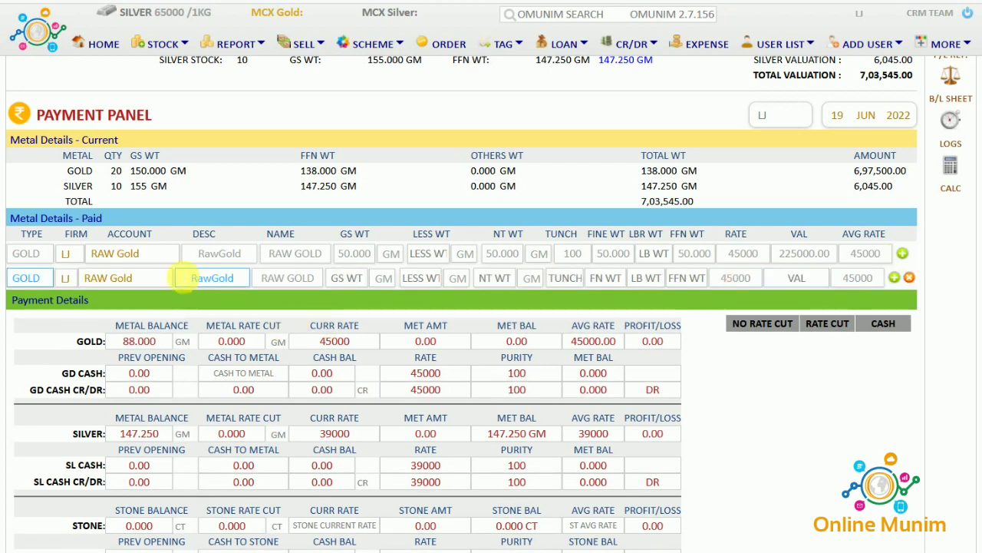
left_click(40, 278)
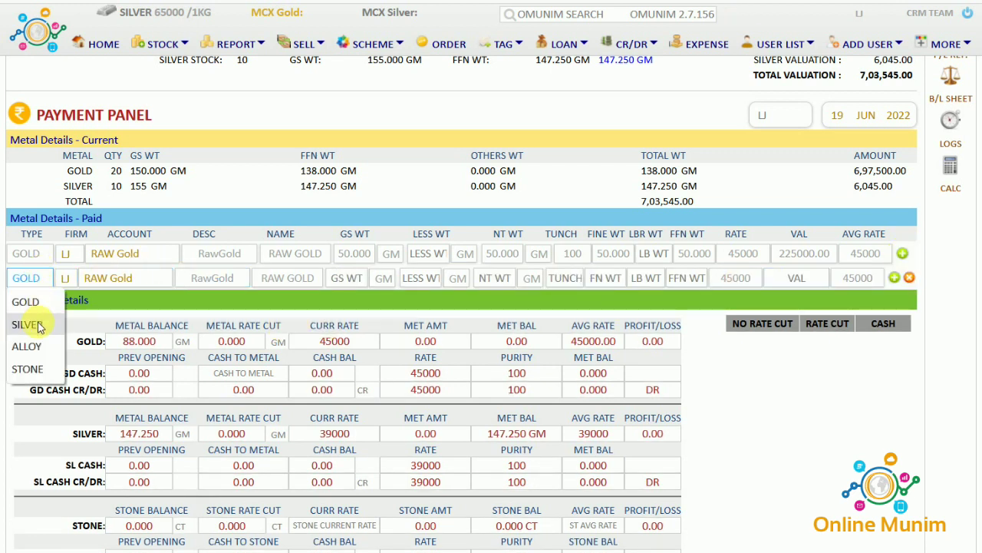
left_click(31, 302)
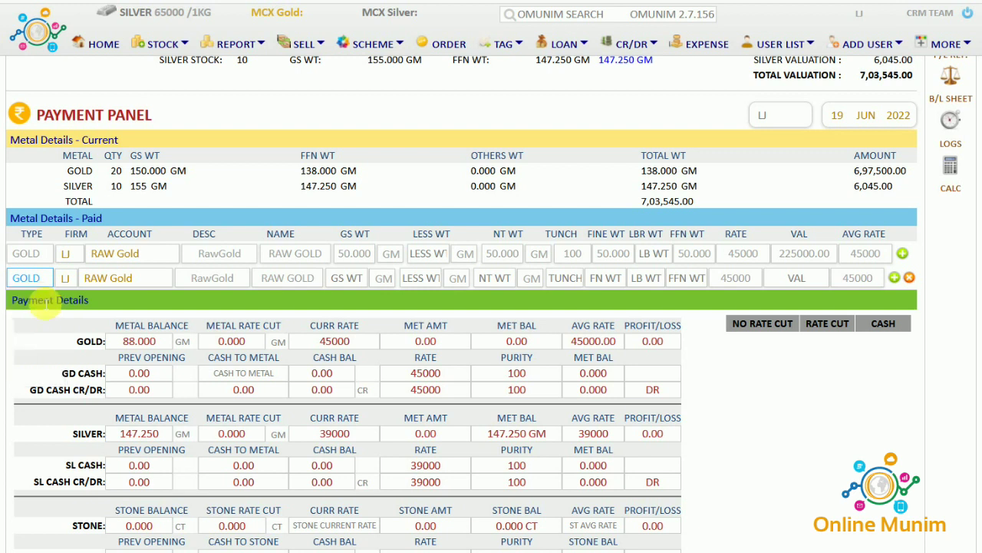
left_click(908, 278)
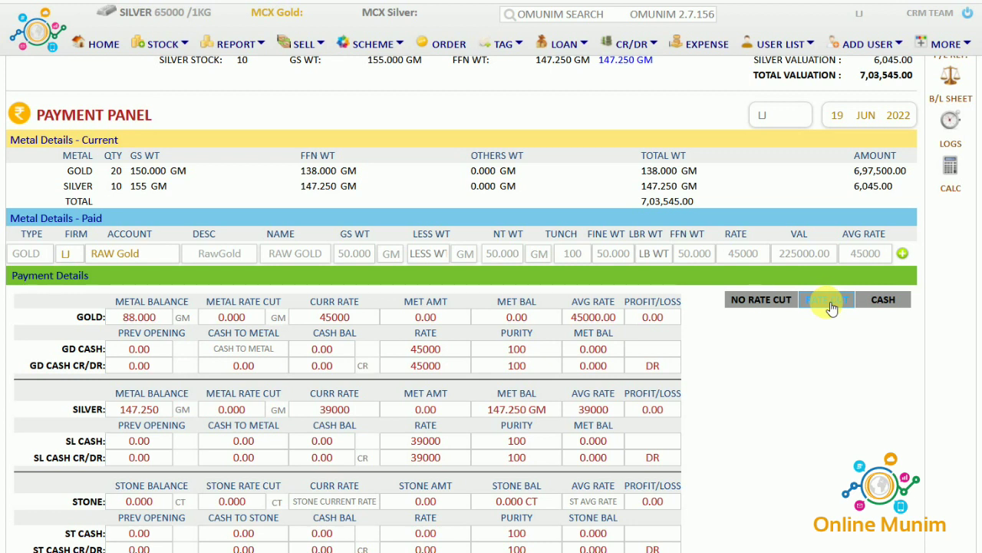
Enter a 22500.00 cash payment and submit the purchase as invoice IP1
scroll(730, 425, "down", 4)
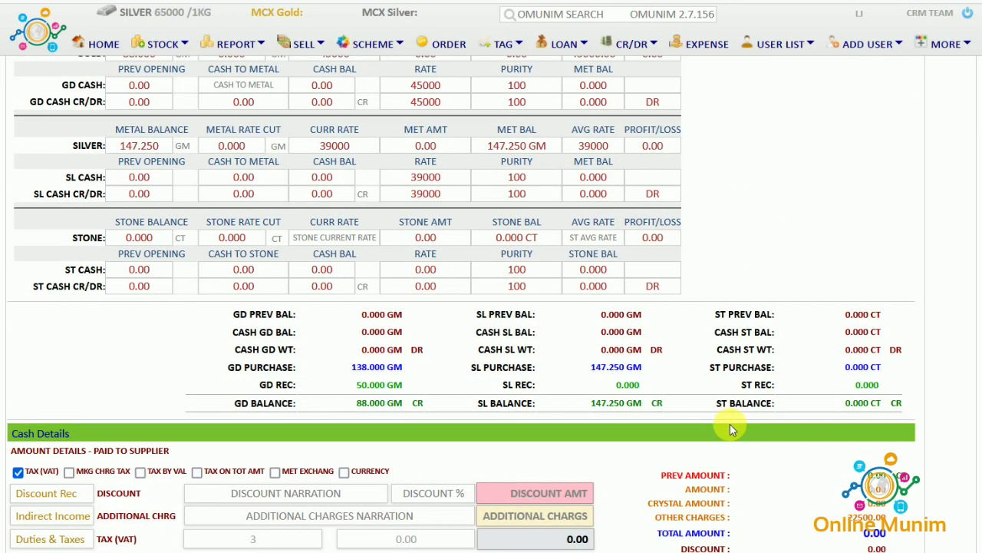
scroll(623, 430, "down", 5)
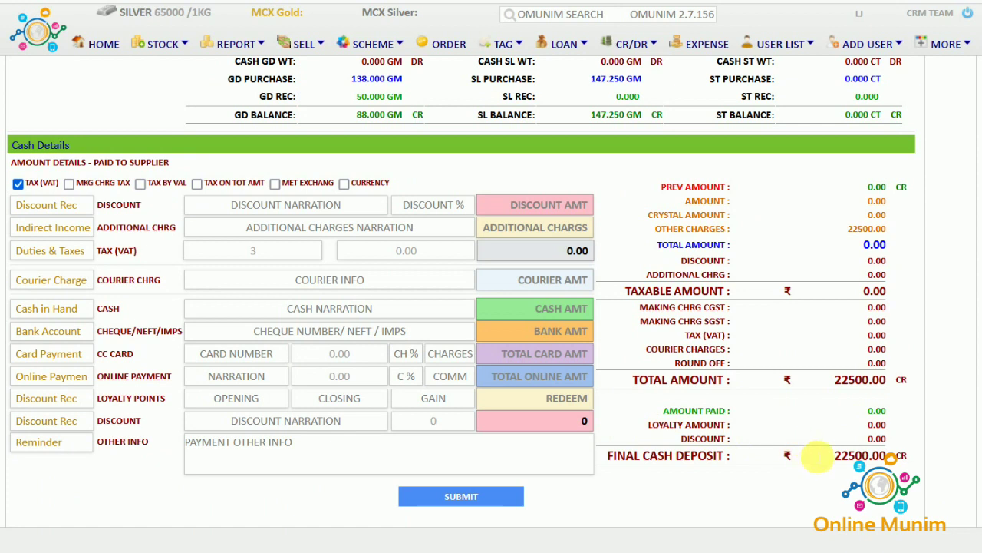
left_click_drag(835, 455, 891, 458)
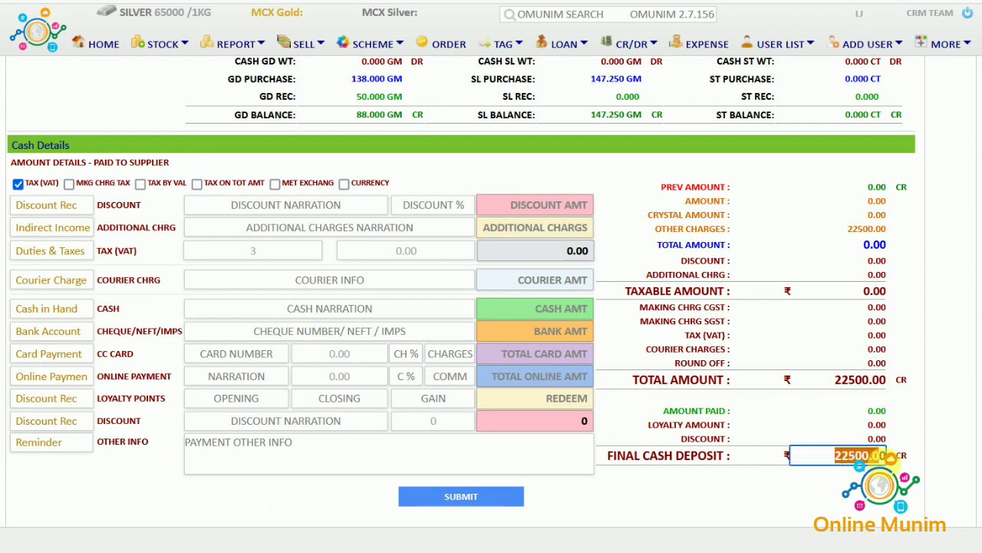
left_click(795, 485)
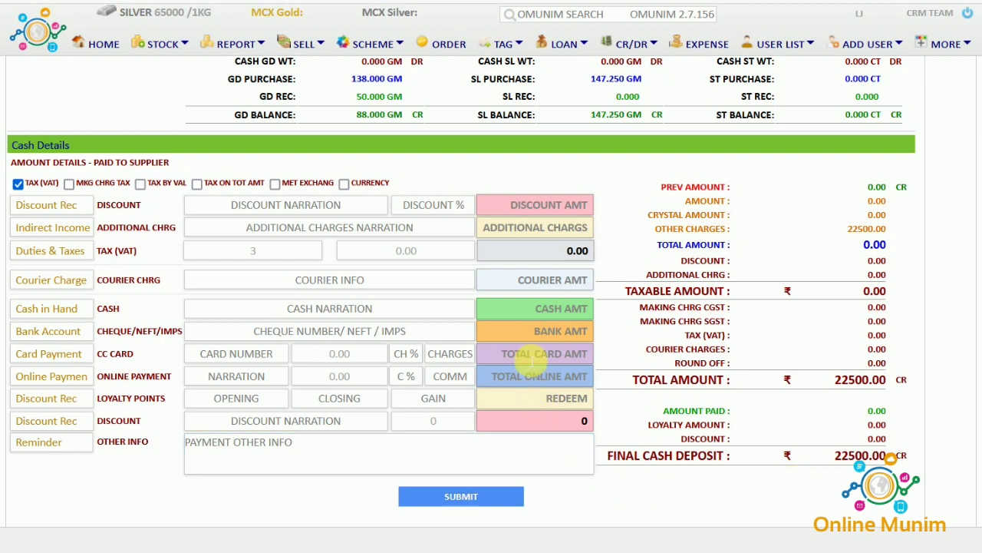
left_click(540, 377)
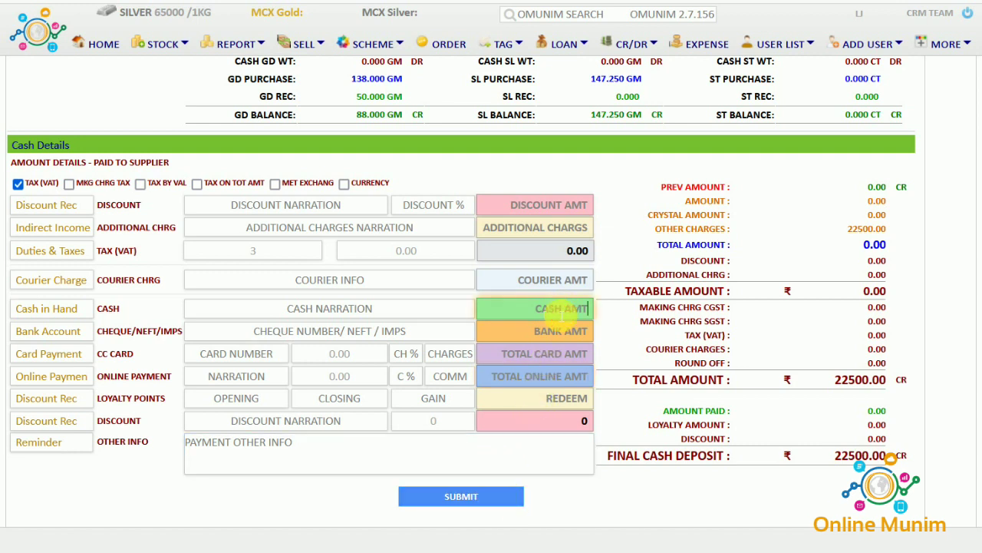
type("22500")
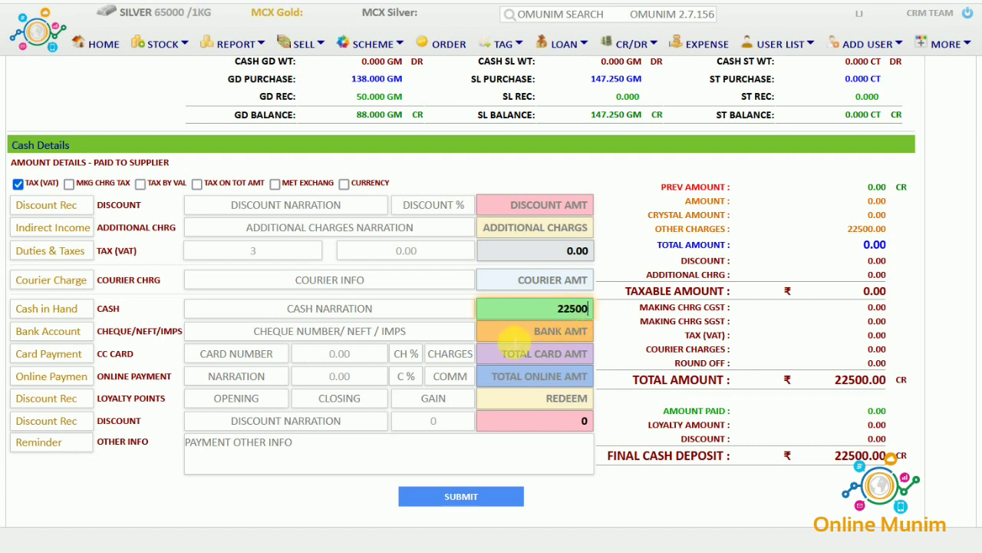
left_click(511, 335)
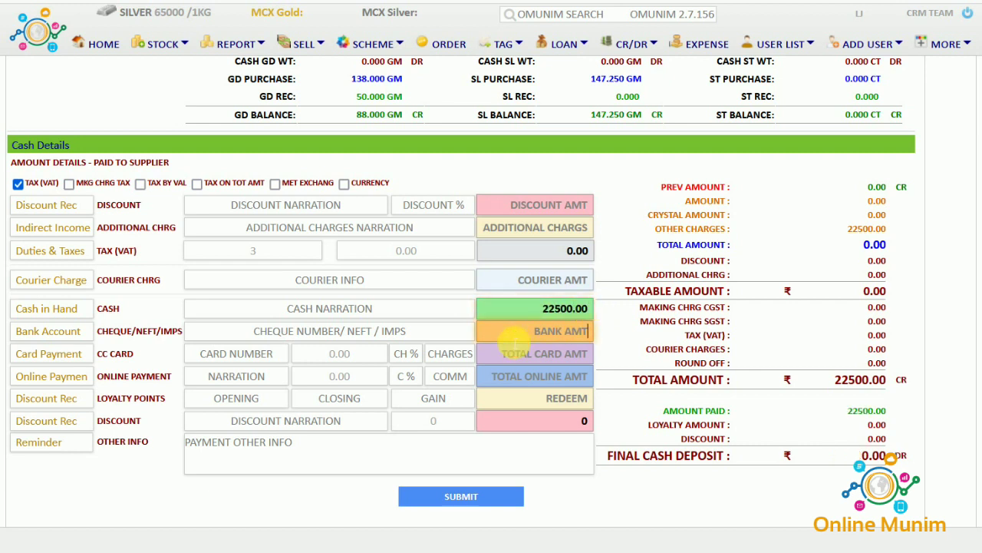
left_click(461, 496)
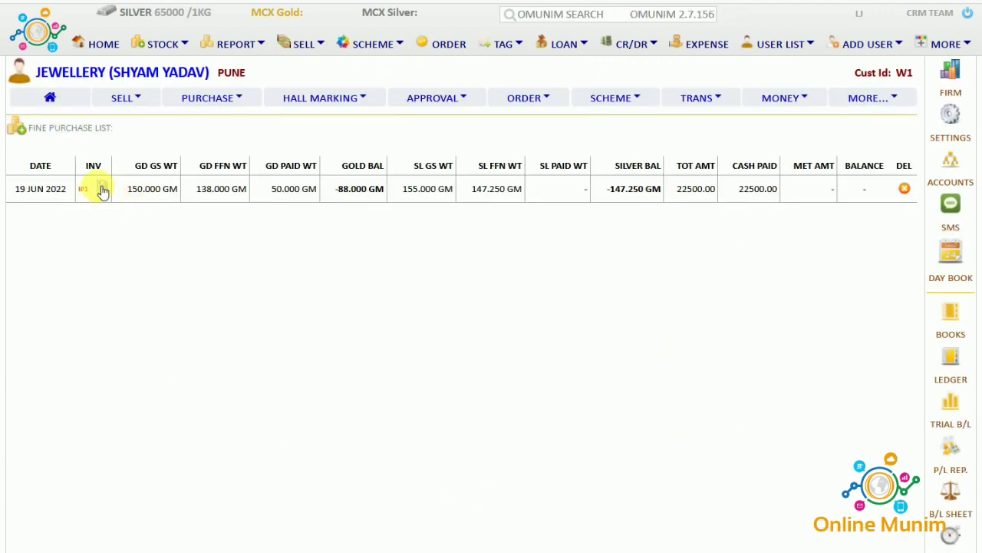
Review the IP1 invoice's 88.000 GM gold, 147.250 GM silver and 22,500.00 cash, then close it
left_click(104, 190)
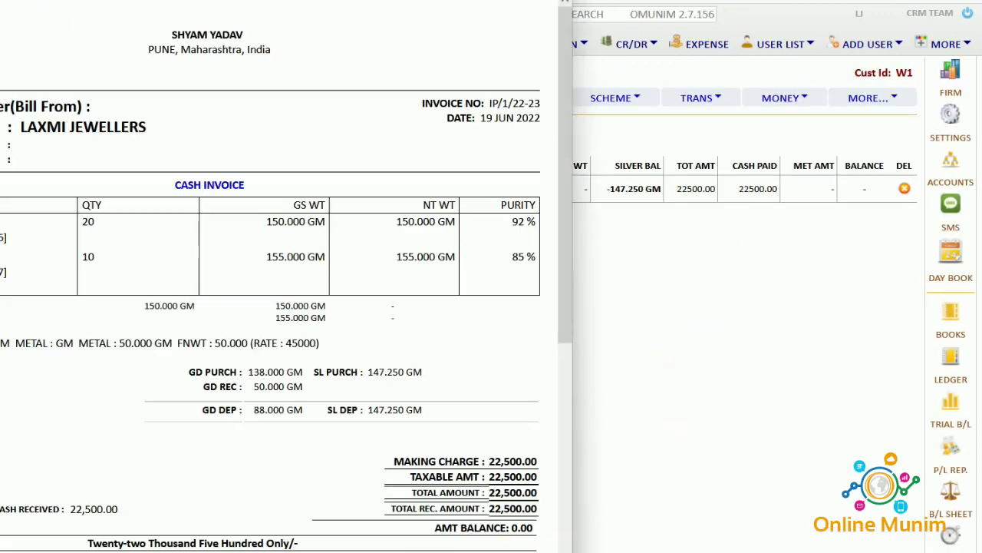
left_click_drag(146, 2, 349, 8)
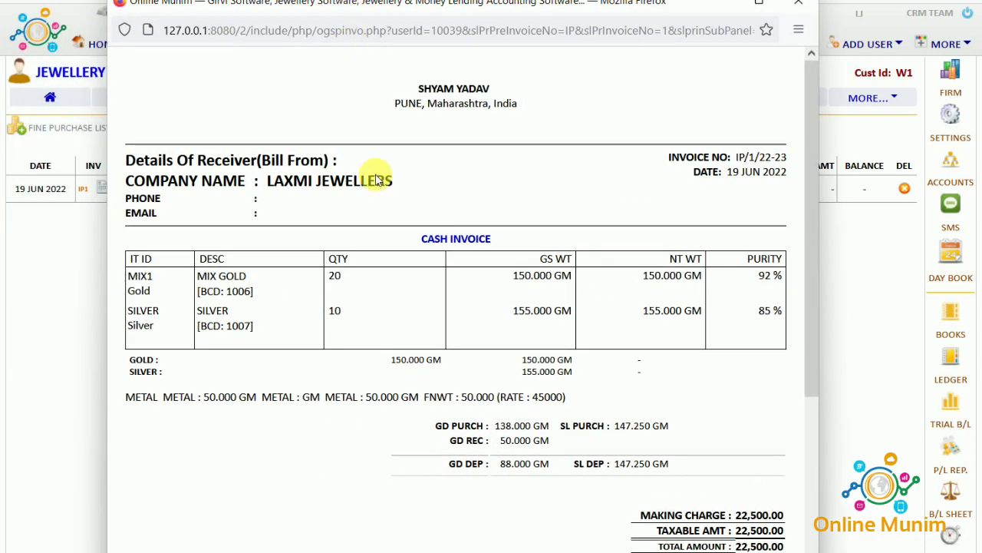
scroll(386, 270, "down", 4)
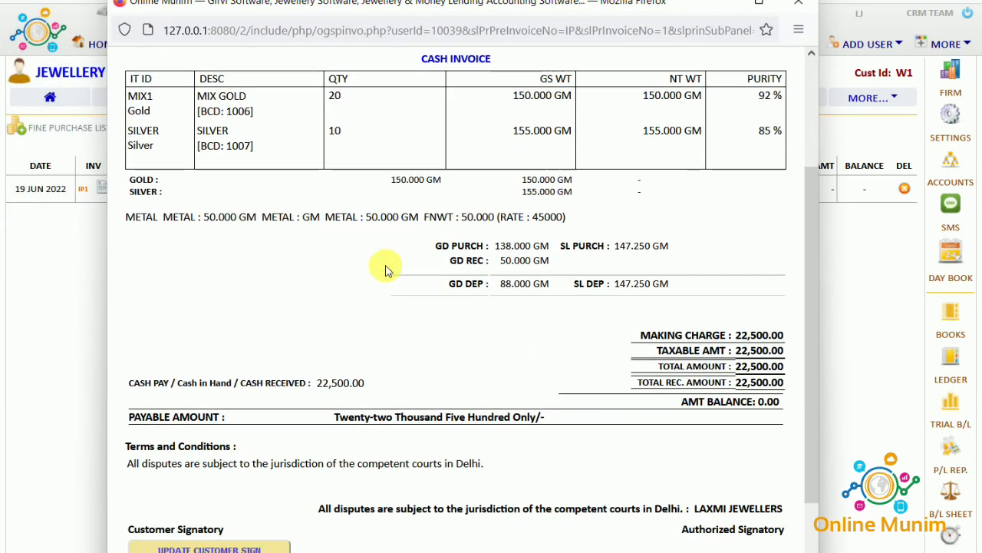
left_click_drag(496, 285, 551, 288)
left_click_drag(613, 285, 693, 289)
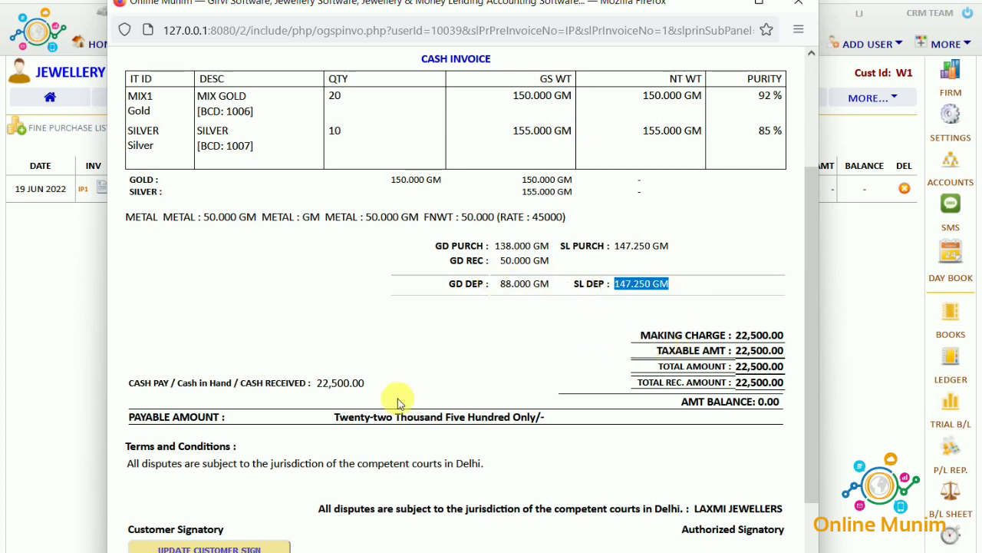
left_click_drag(314, 383, 367, 390)
left_click(430, 372)
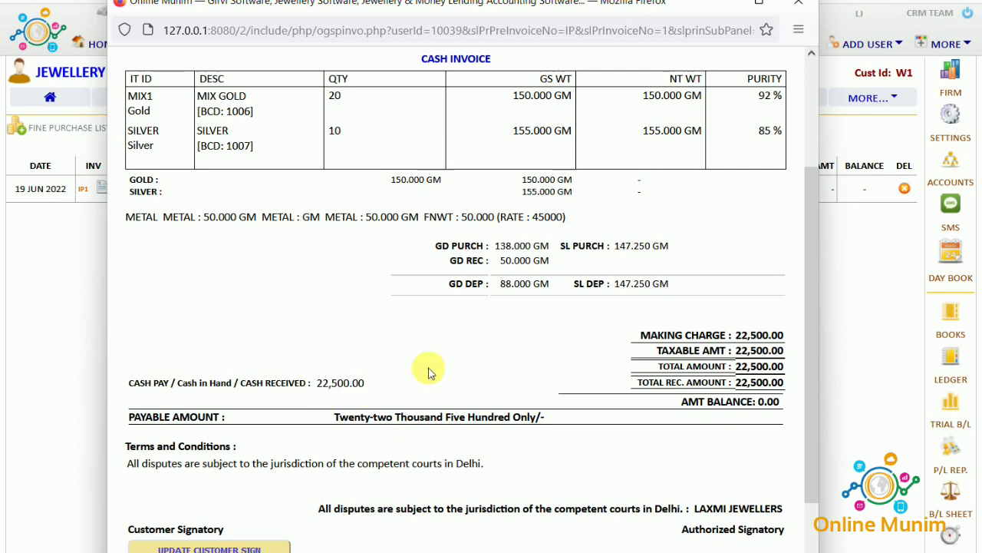
scroll(432, 384, "up", 3)
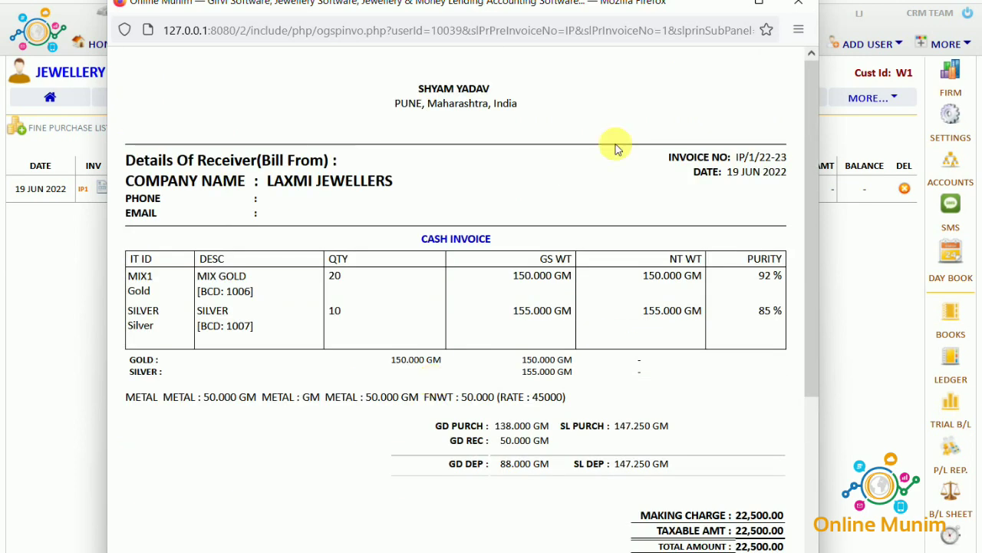
left_click(812, 3)
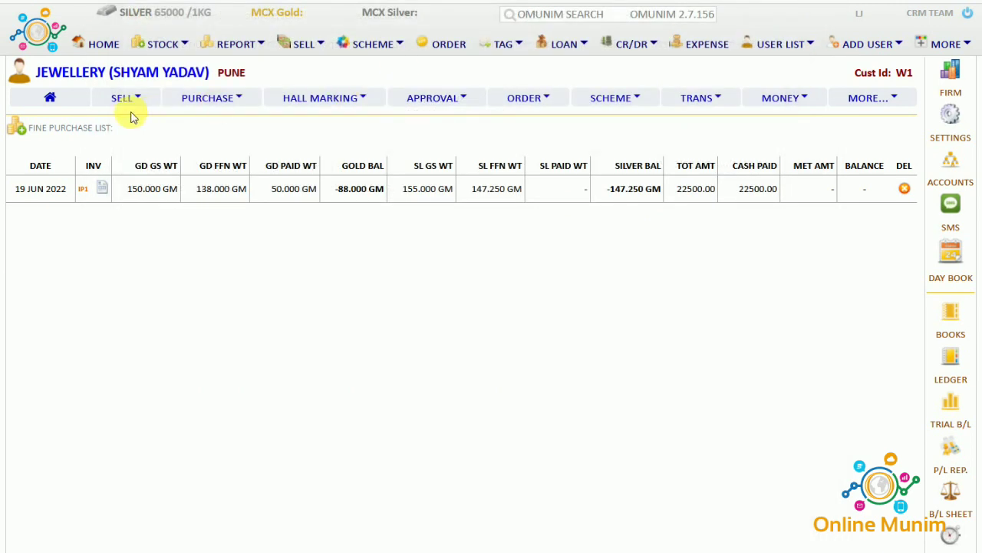
Open the advance money summary and check deposit IAM2's 147.250 GM silver and 88.000 GM gold
left_click(70, 101)
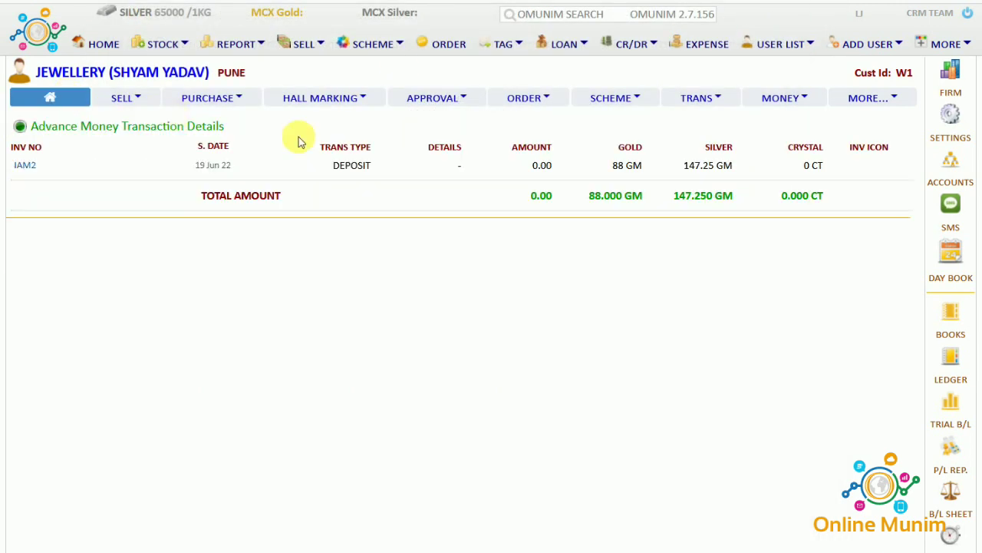
left_click_drag(588, 197, 735, 198)
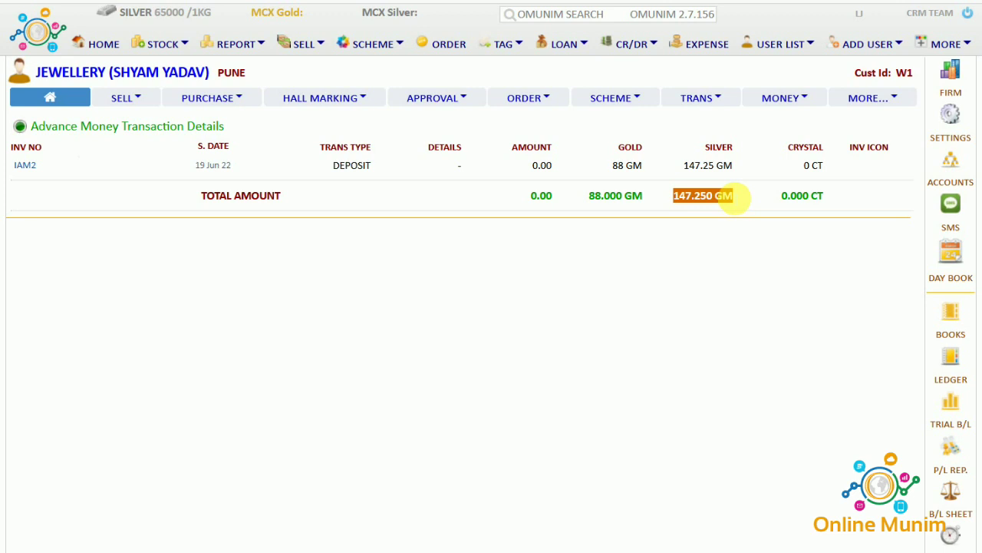
left_click(526, 253)
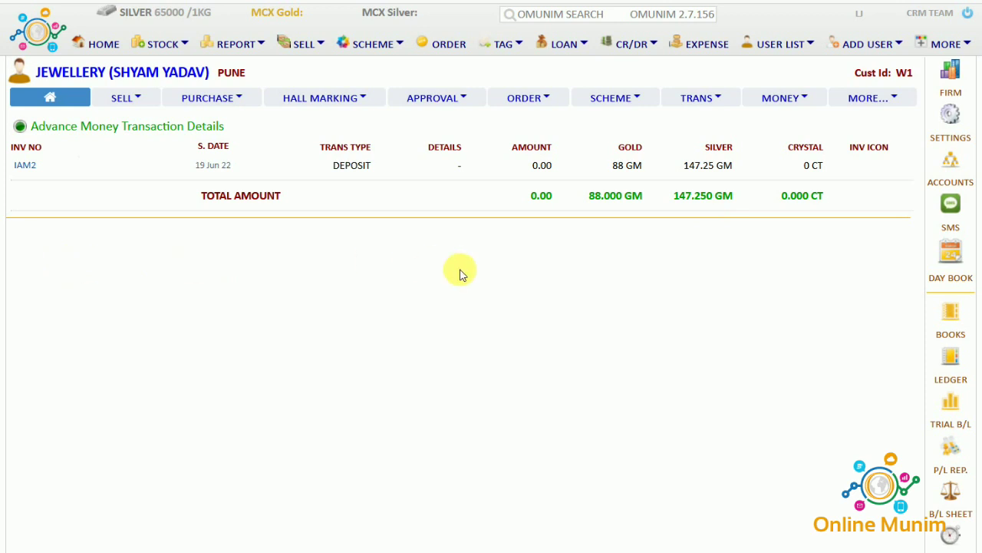
left_click_drag(590, 201, 638, 199)
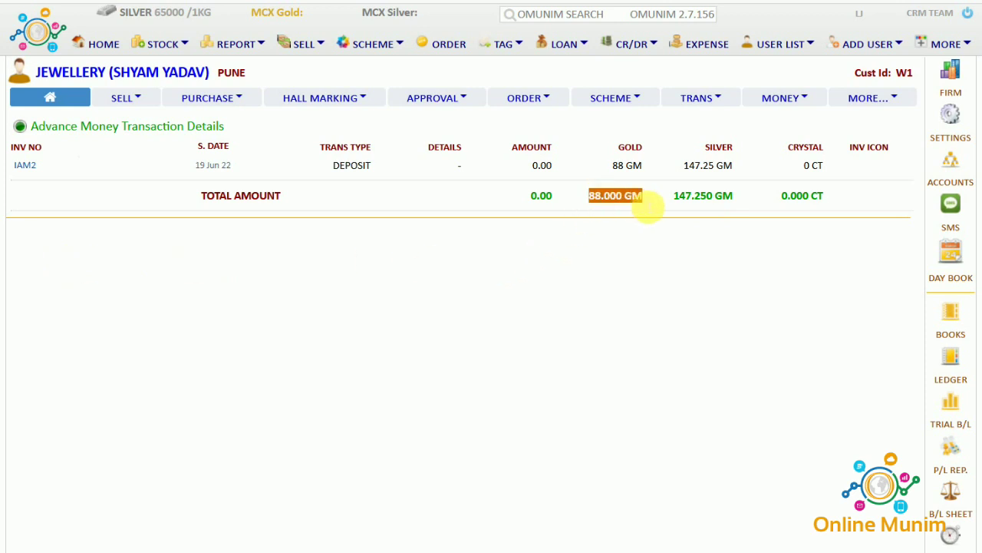
left_click(599, 268)
left_click(724, 103)
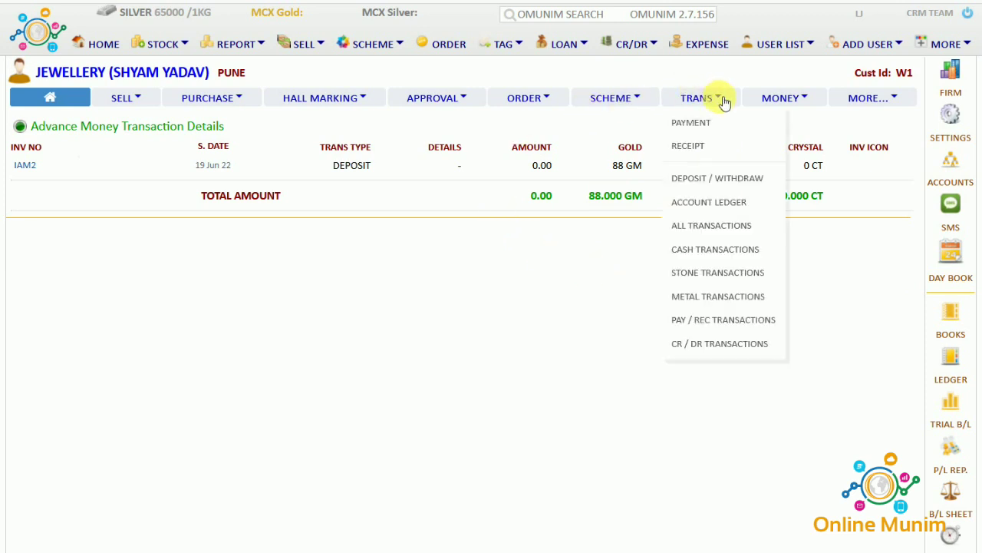
In the Payment panel, credit IAM 2's 88 GM gold and set a 20 GM rate cut
left_click(706, 125)
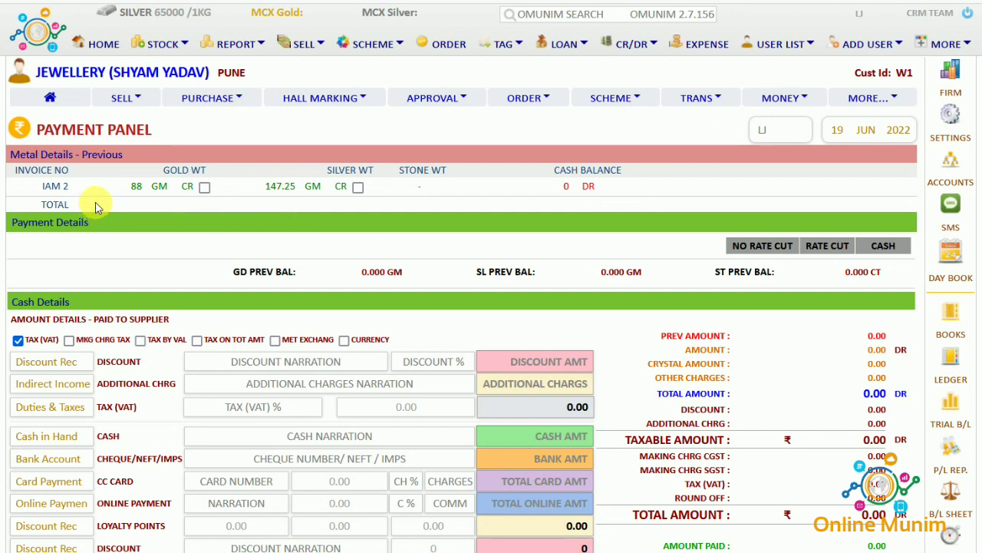
double_click(135, 187)
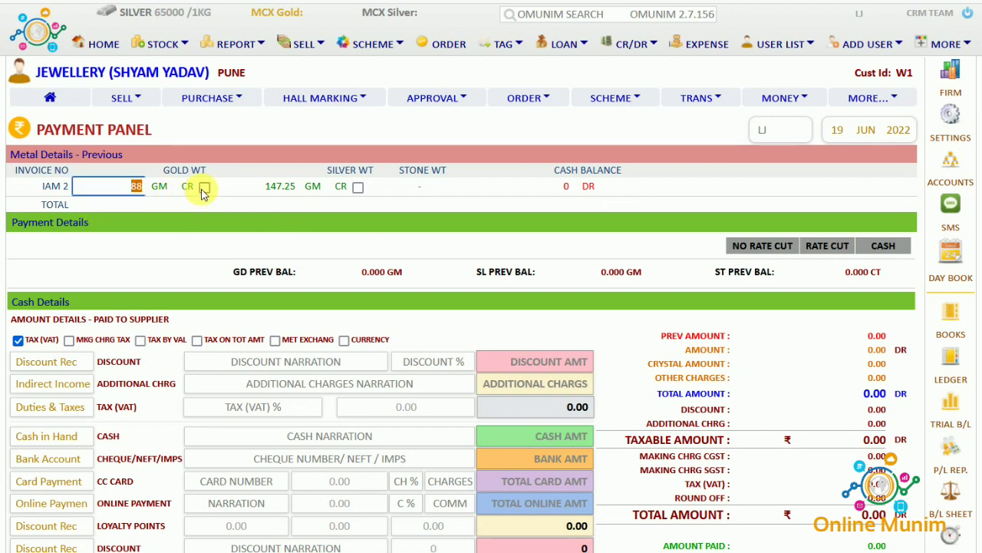
left_click(204, 188)
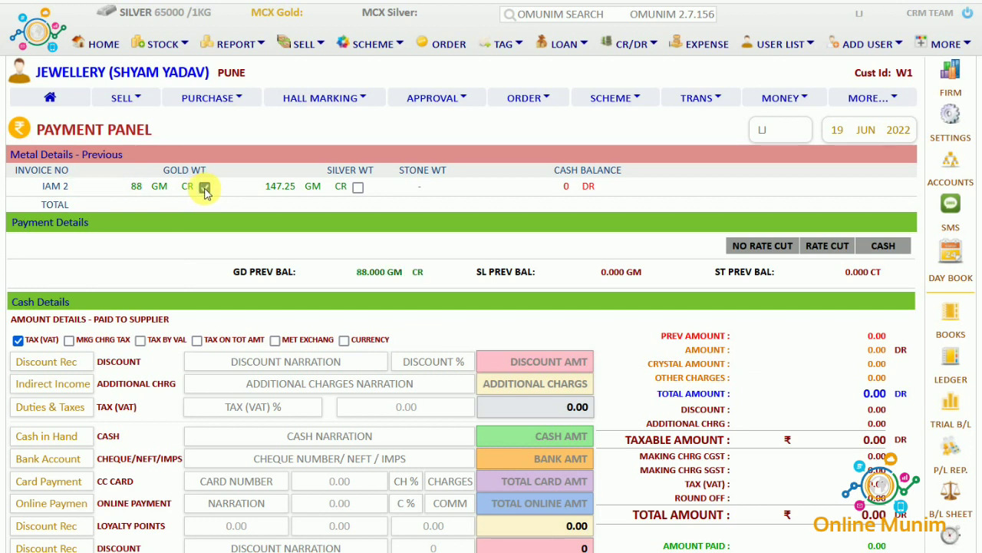
left_click(825, 247)
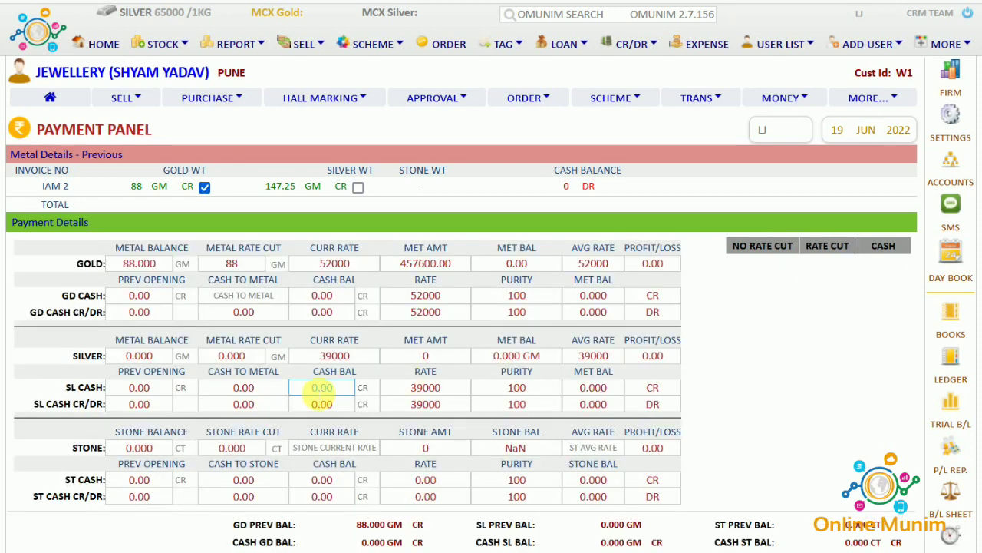
left_click(258, 264)
double_click(216, 265)
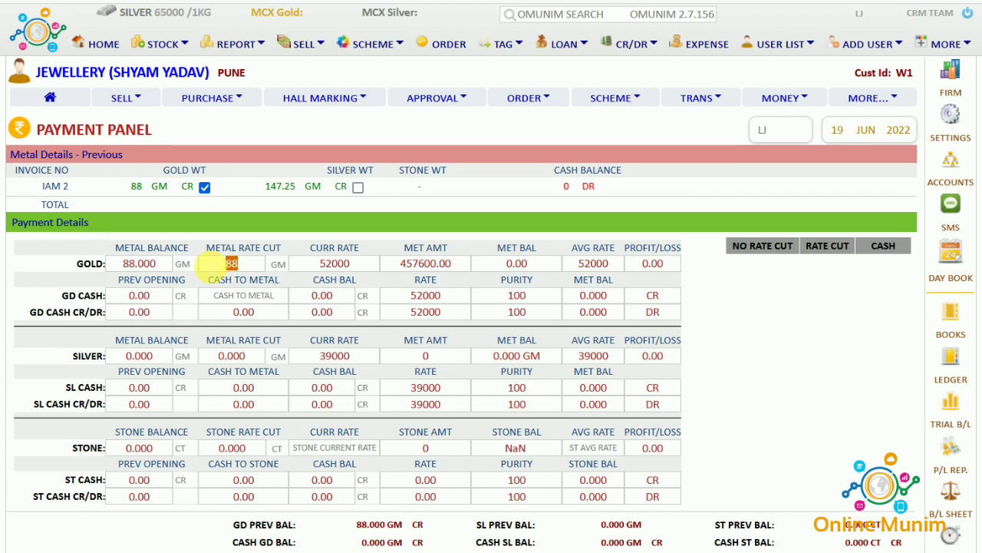
type("20")
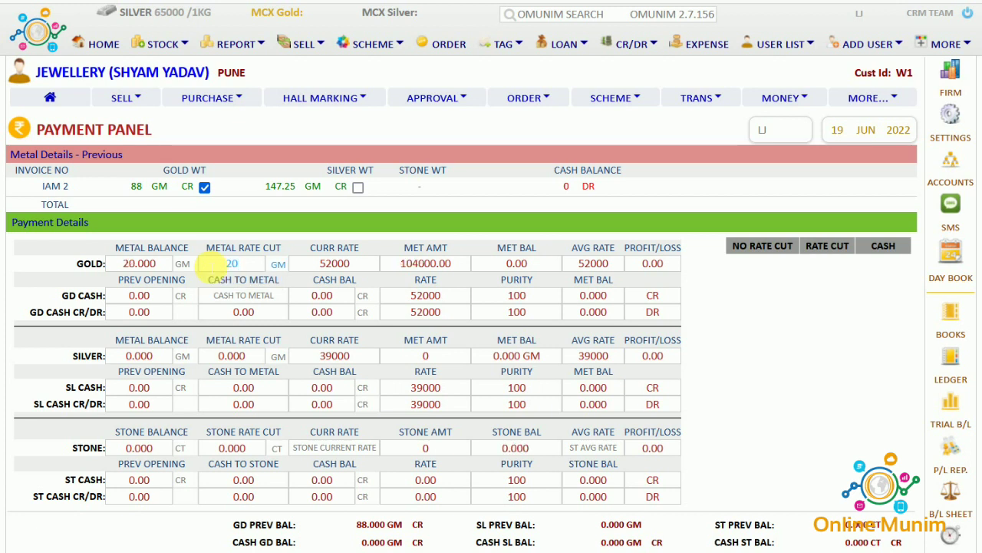
left_click(323, 295)
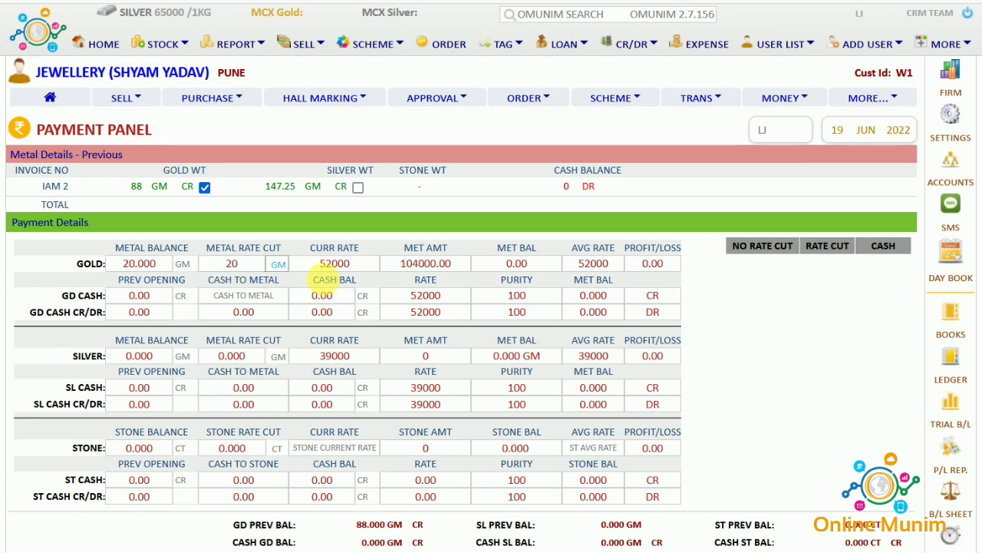
Change the gold metal amount to 100000, reducing the rate cut to 19.231 GM
left_click(330, 265)
left_click(394, 266)
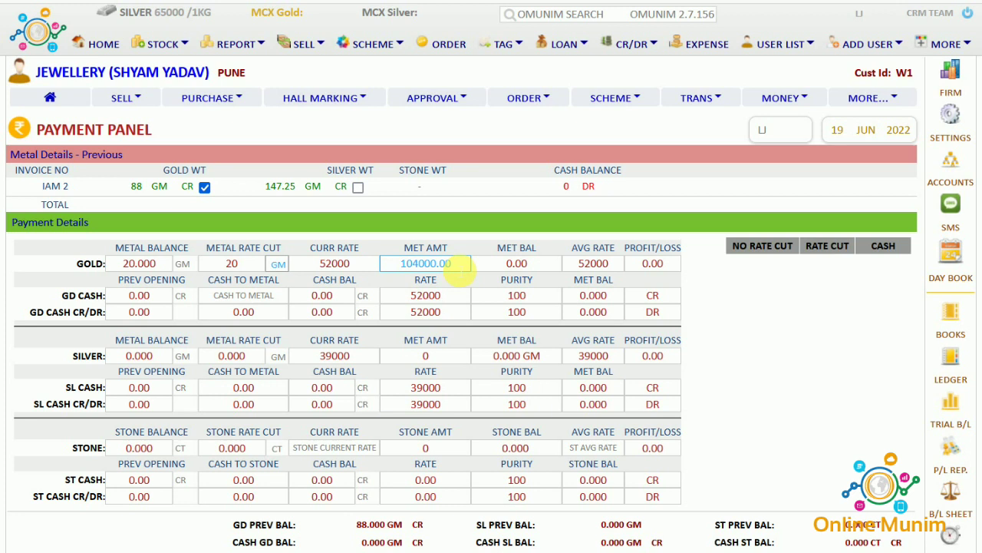
left_click_drag(458, 264, 423, 263)
key("BackSpace")
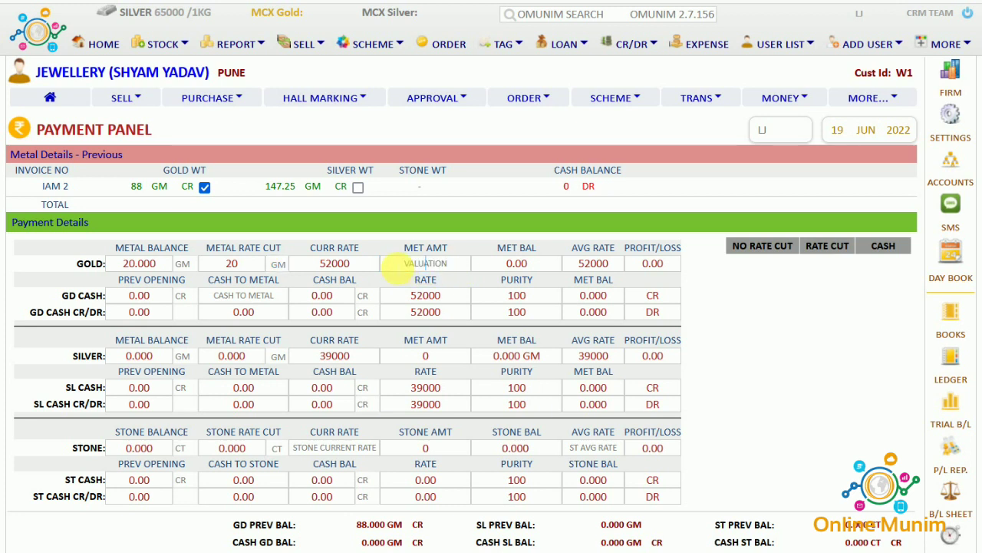
type("10000")
left_click(393, 283)
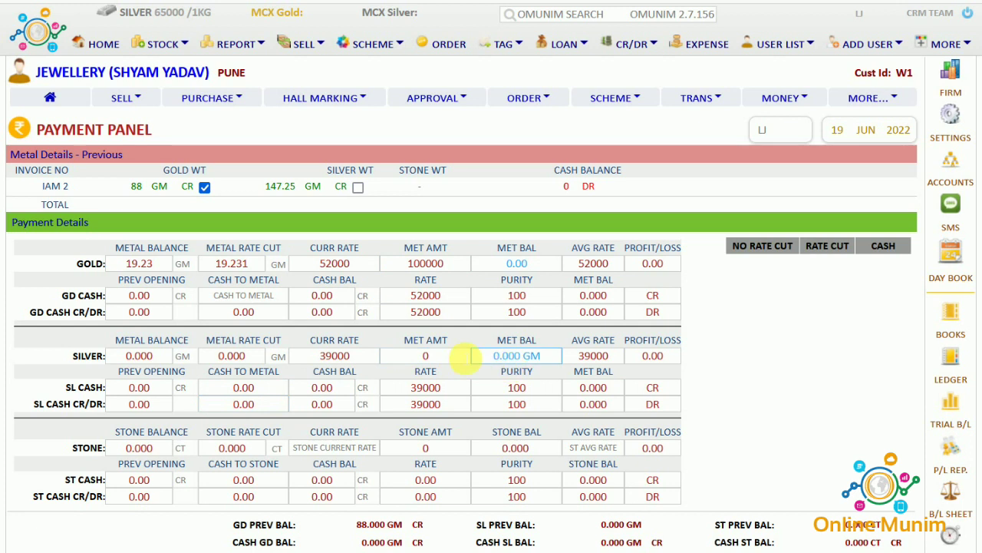
Credit IAM 2's 147.25 GM silver and enter 200000 as the silver metal amount
left_click(357, 188)
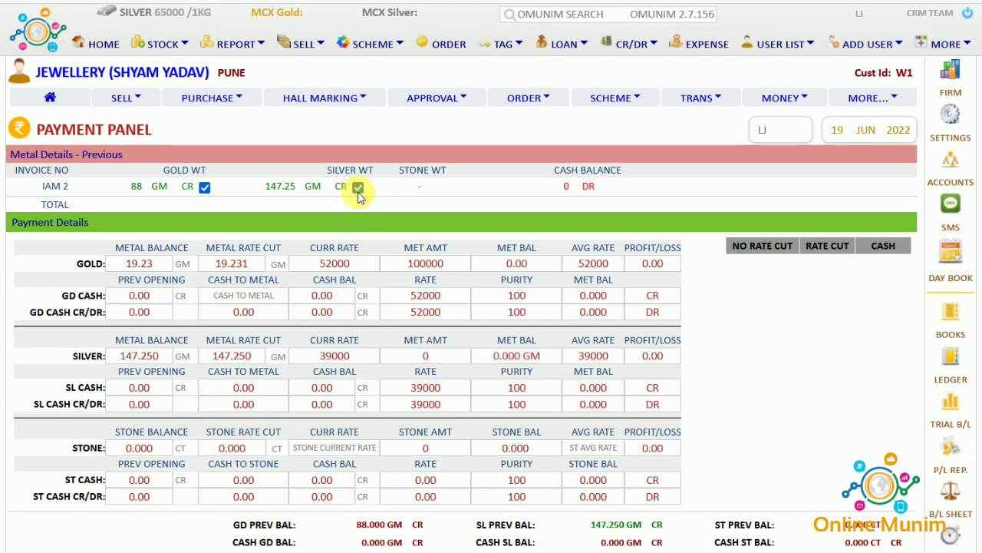
left_click_drag(254, 355, 197, 364)
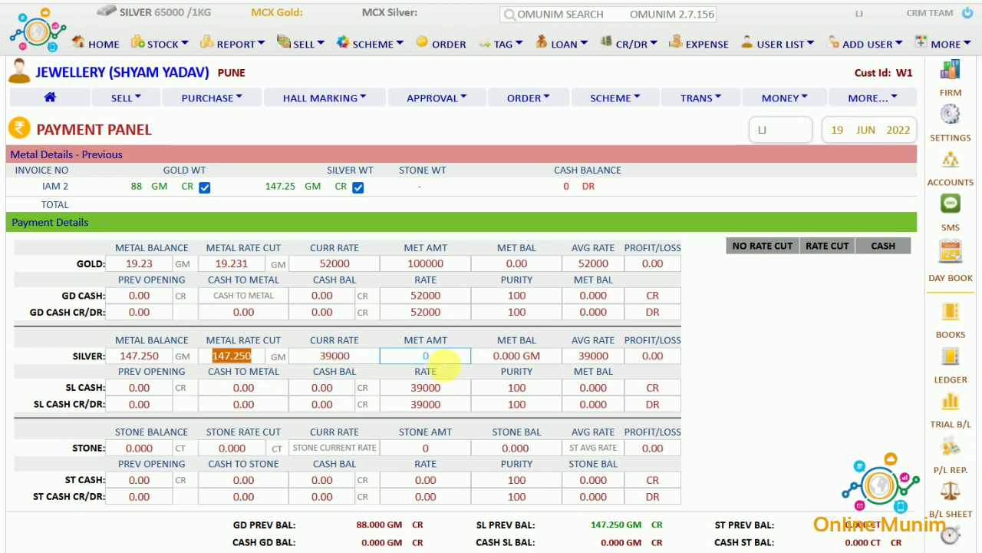
left_click(441, 359)
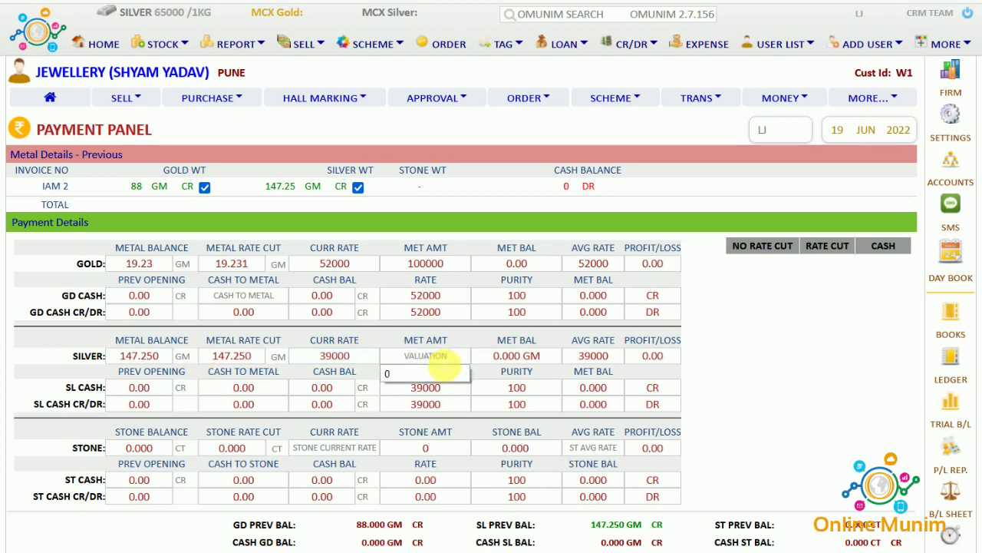
type("200000")
key("Return")
key("Return")
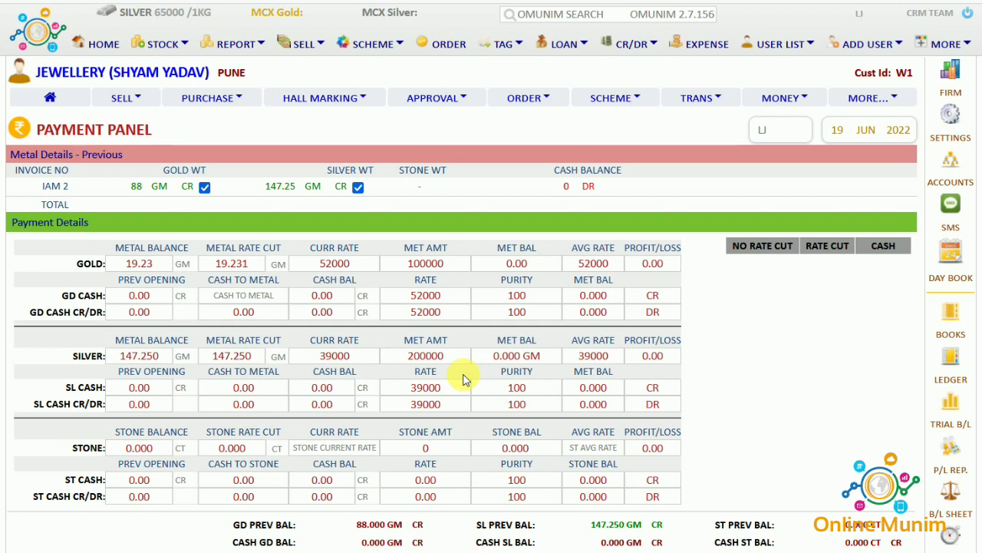
left_click(323, 355)
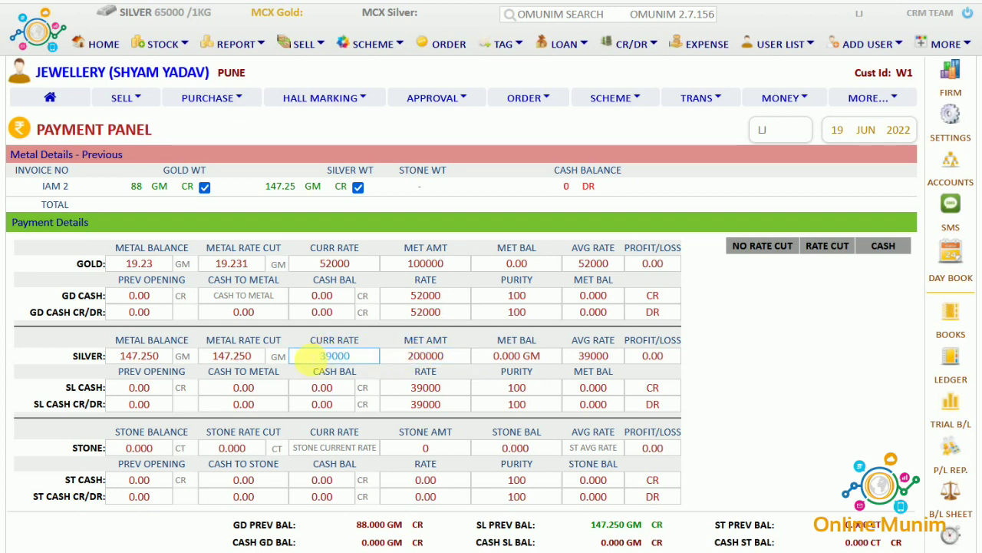
left_click(253, 357)
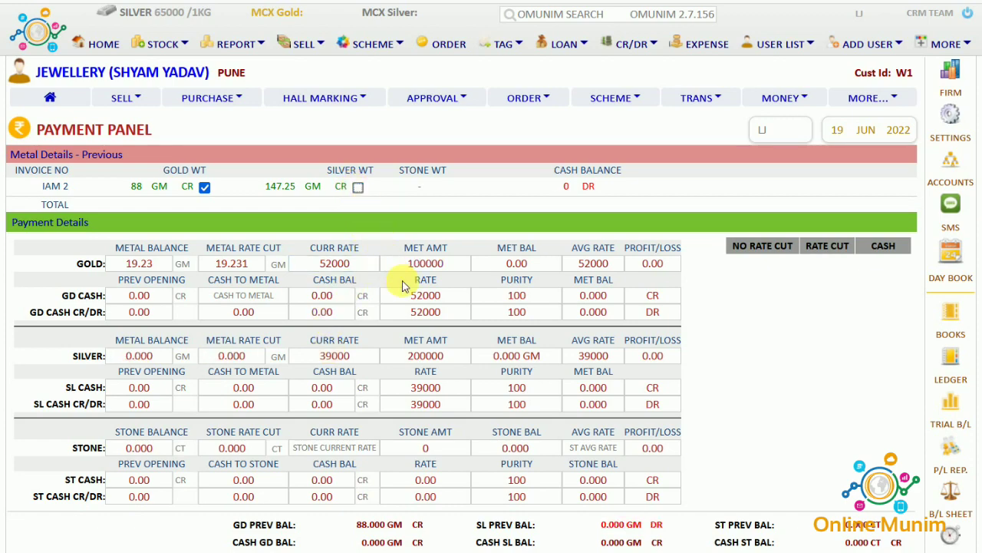
Pay 300000.00 by bank and submit the payment as entry IN 1
scroll(401, 281, "down", 6)
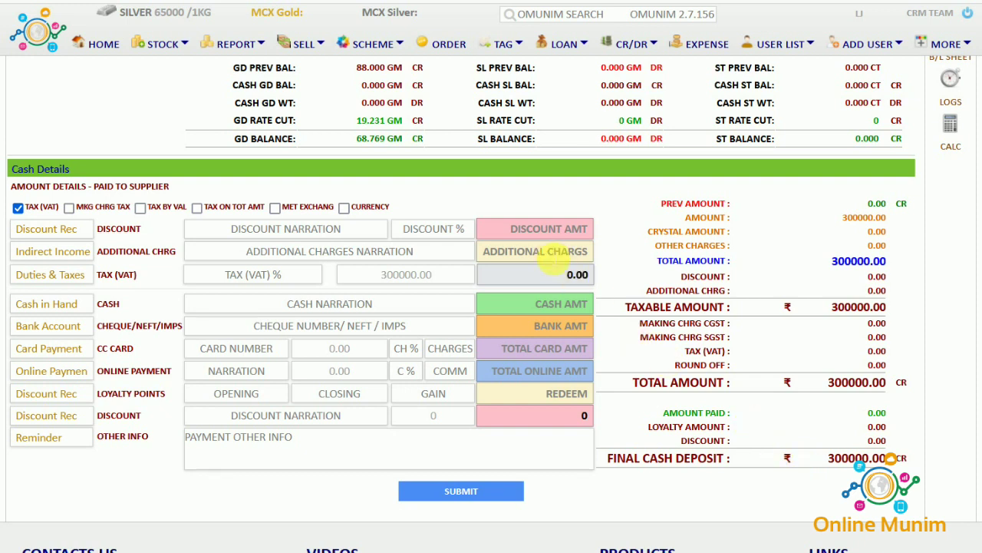
left_click(542, 327)
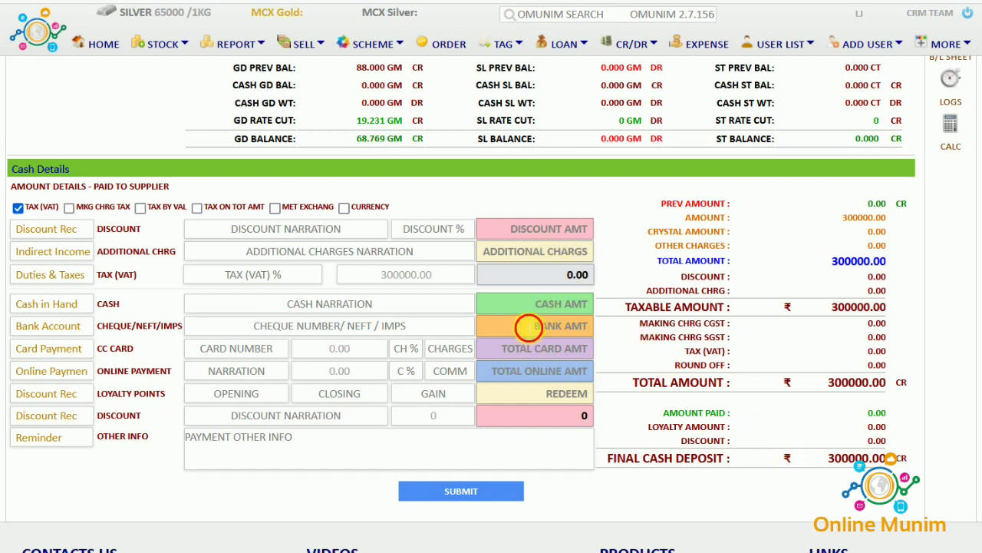
type("3")
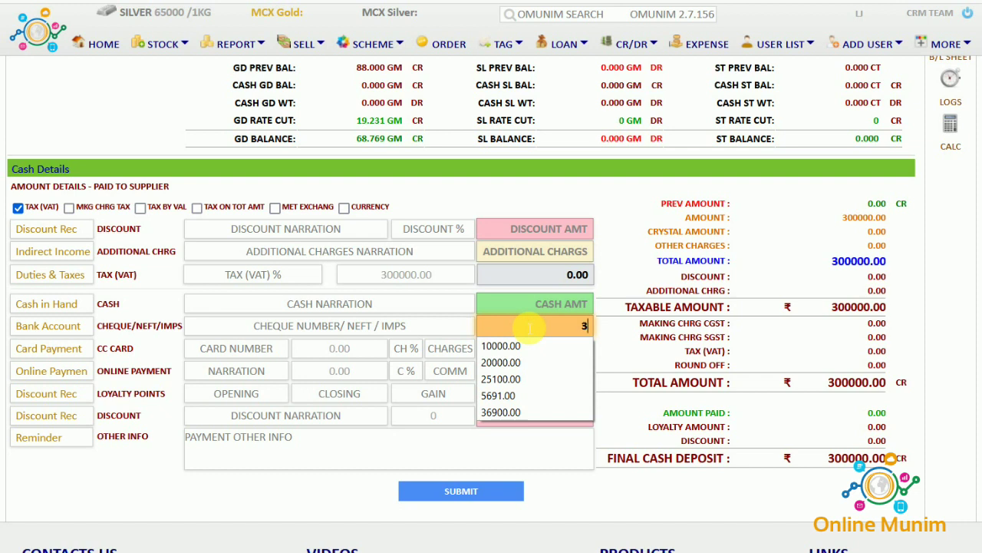
type("00000")
key("Tab")
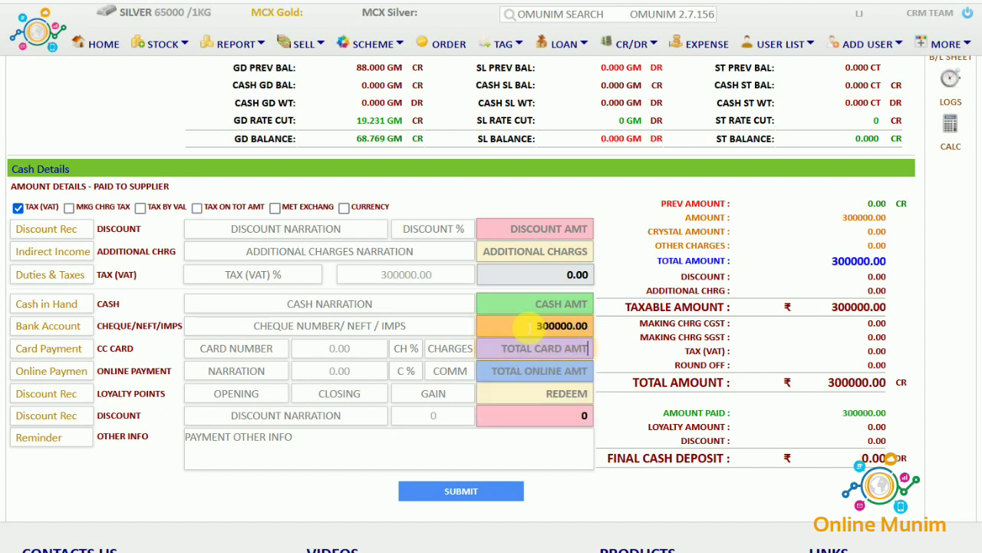
left_click(458, 491)
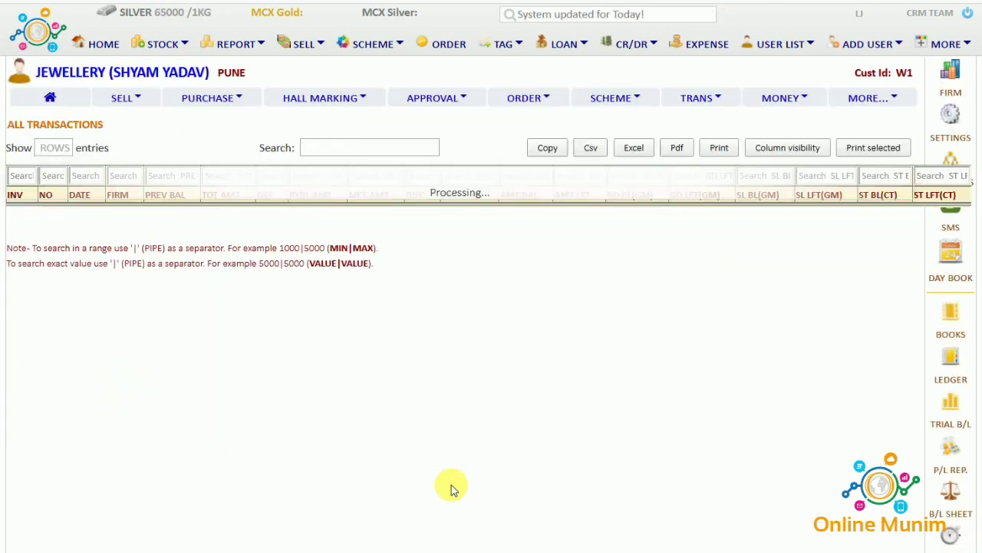
Check the account summary showing payment IN1 with a 68.769 GM gold total
left_click(54, 100)
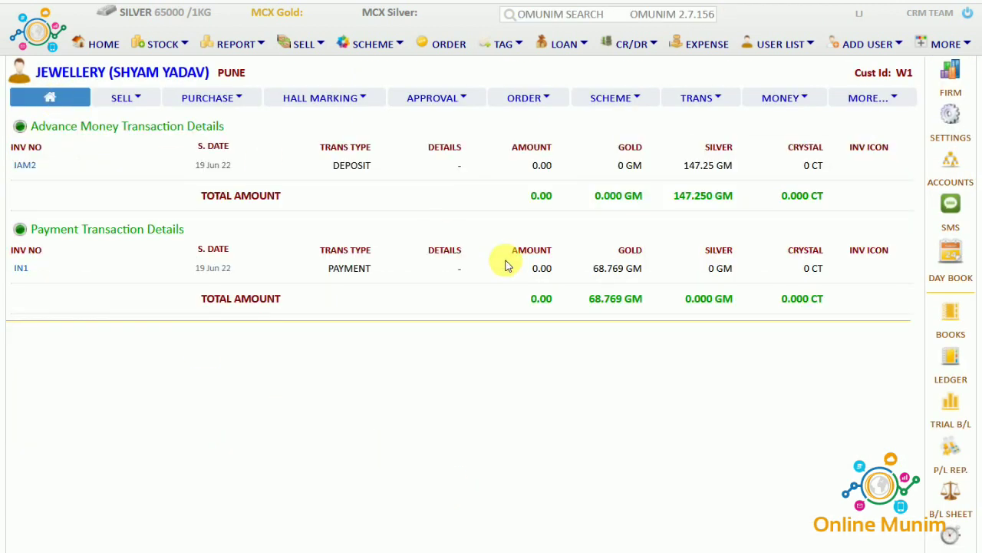
left_click_drag(588, 307, 652, 307)
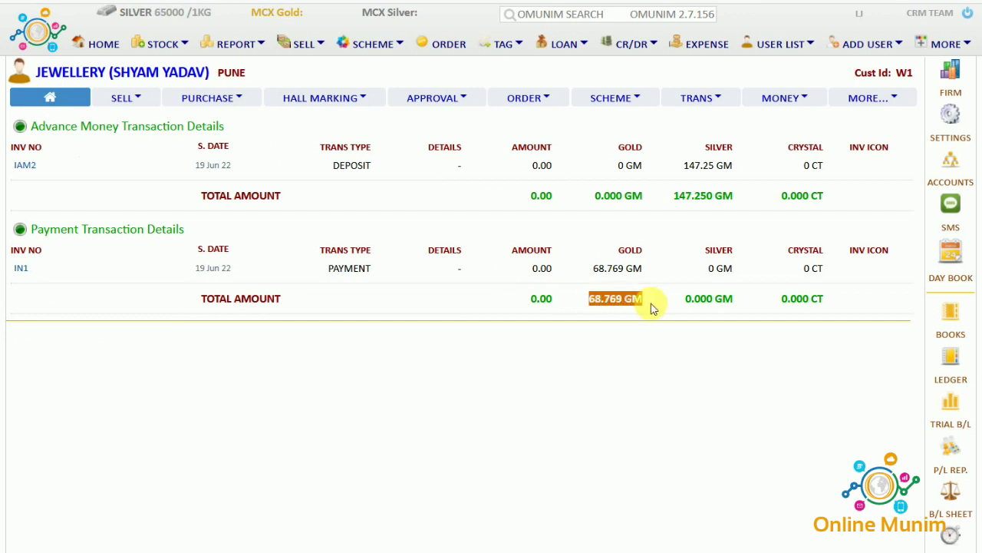
left_click(606, 382)
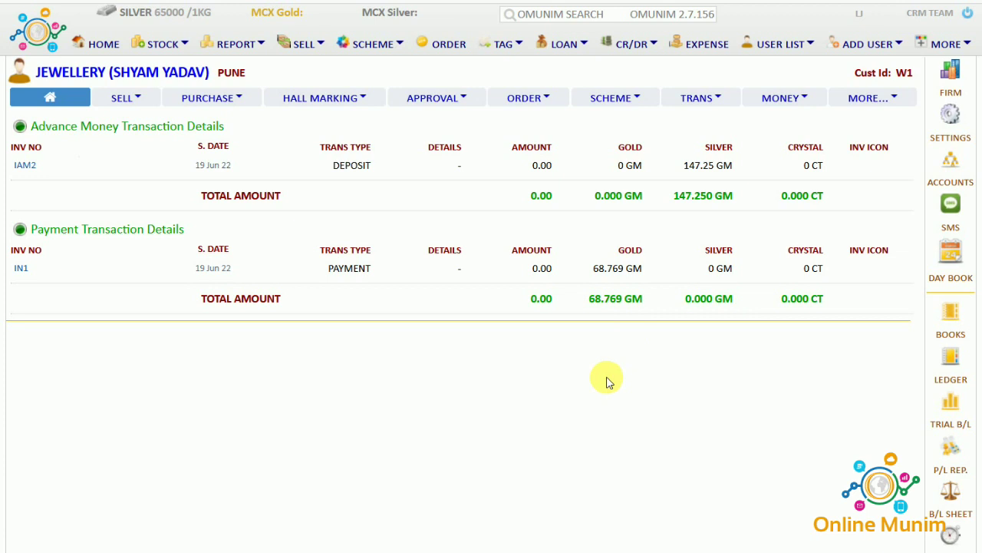
left_click(242, 99)
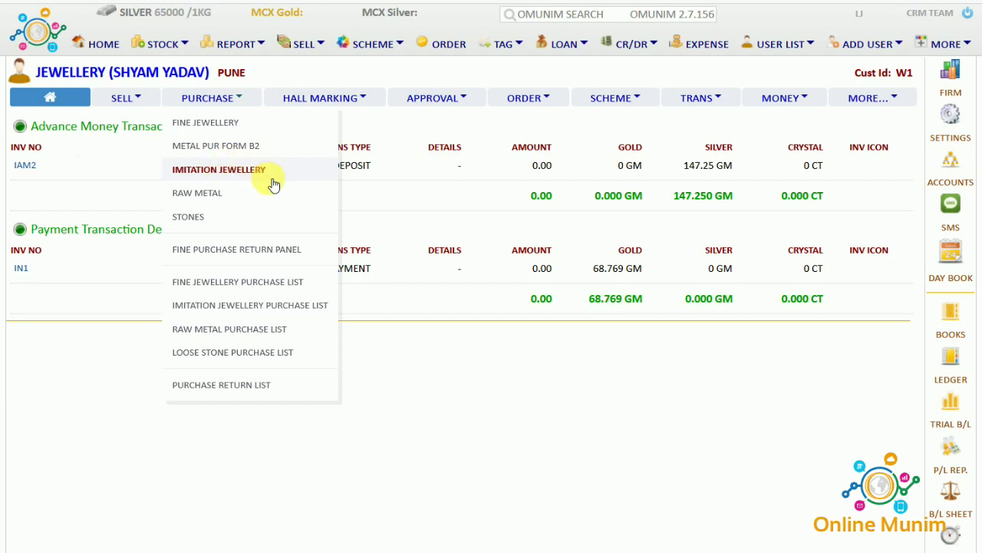
left_click(244, 250)
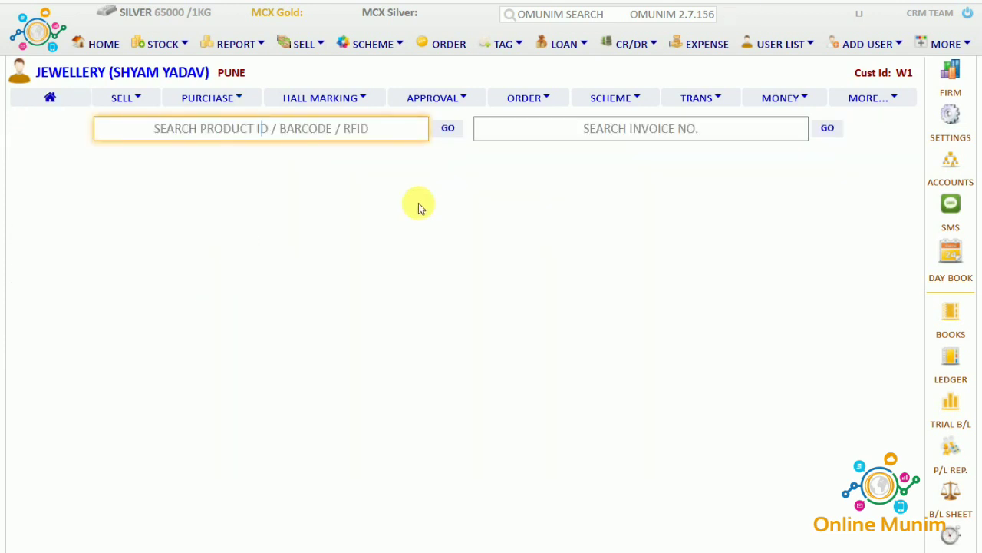
left_click(616, 129)
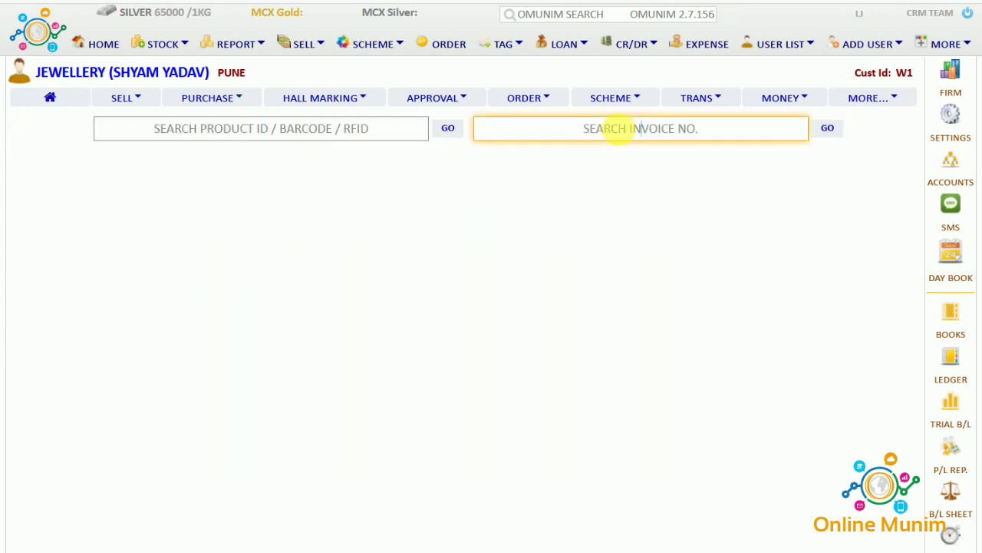
left_click(241, 100)
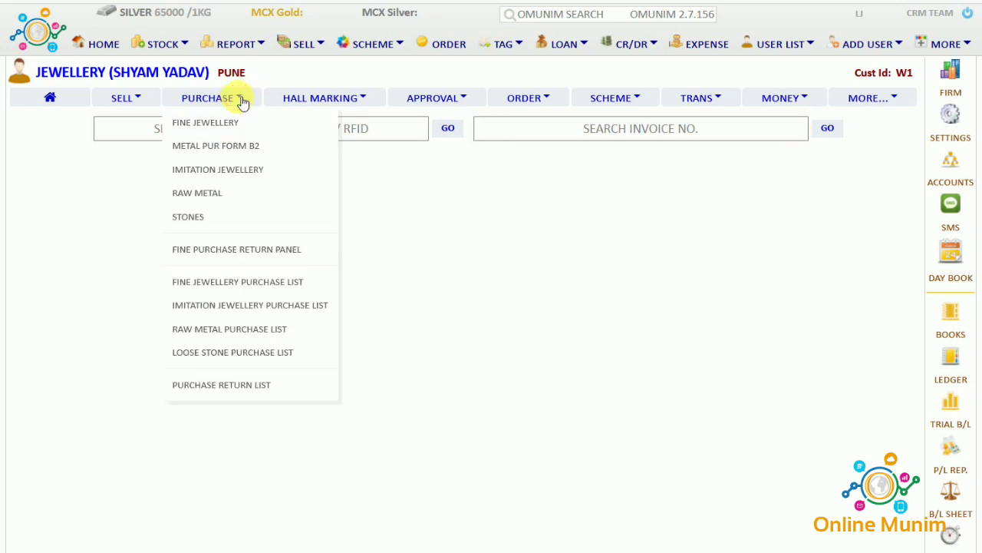
left_click(256, 291)
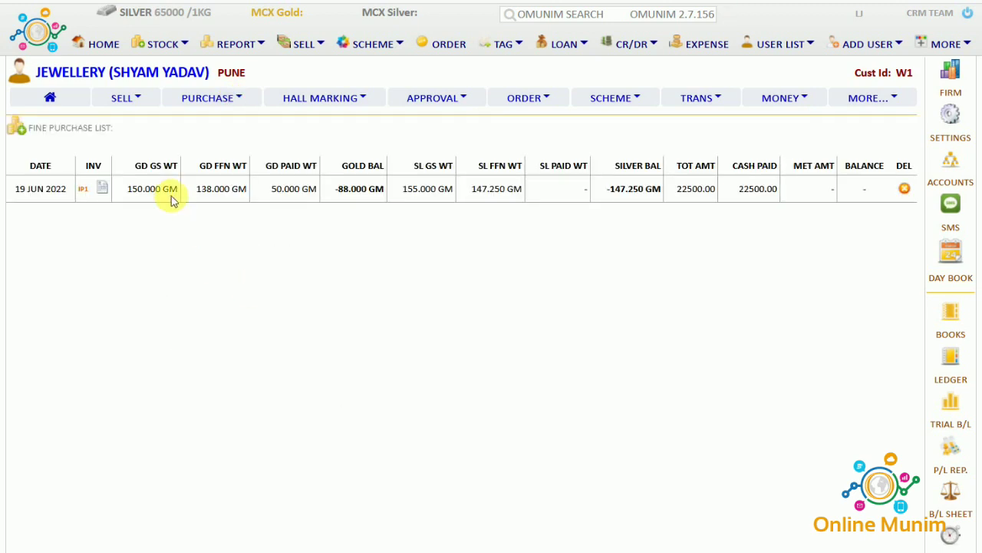
left_click_drag(178, 199, 533, 195)
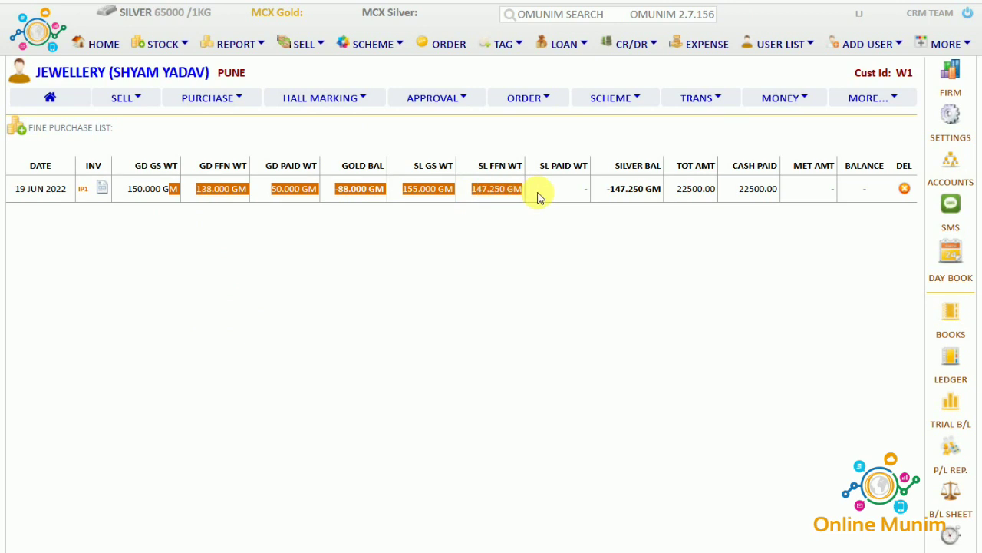
left_click(243, 100)
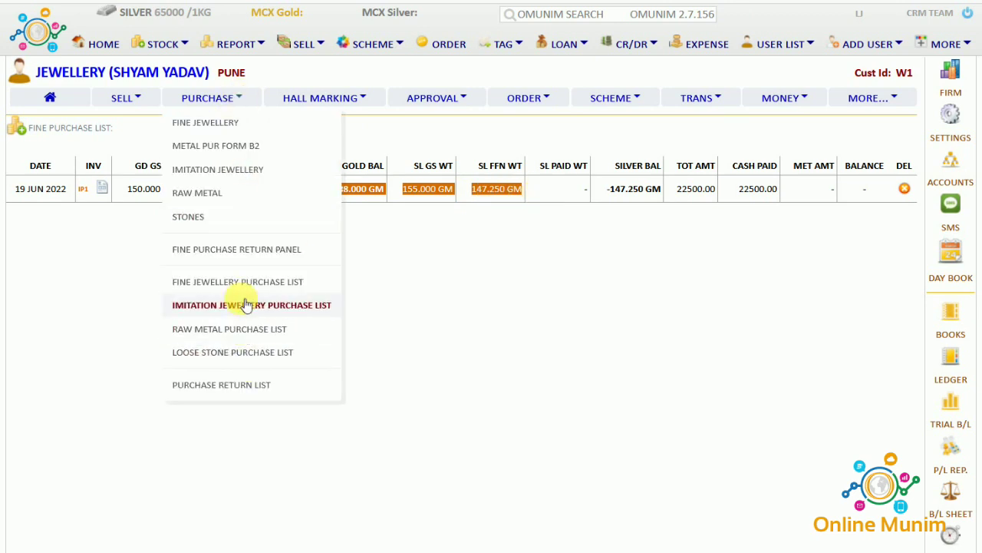
left_click(257, 386)
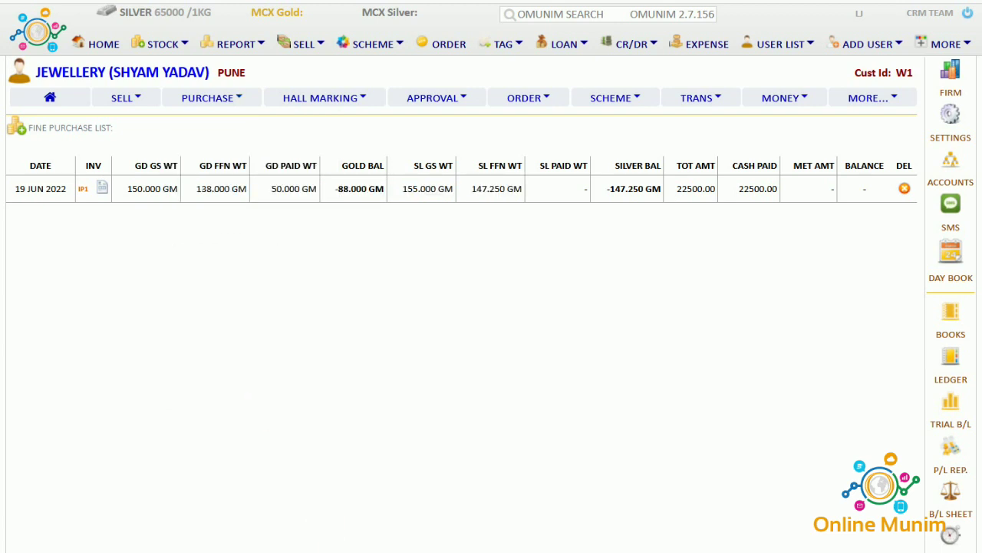
left_click(50, 102)
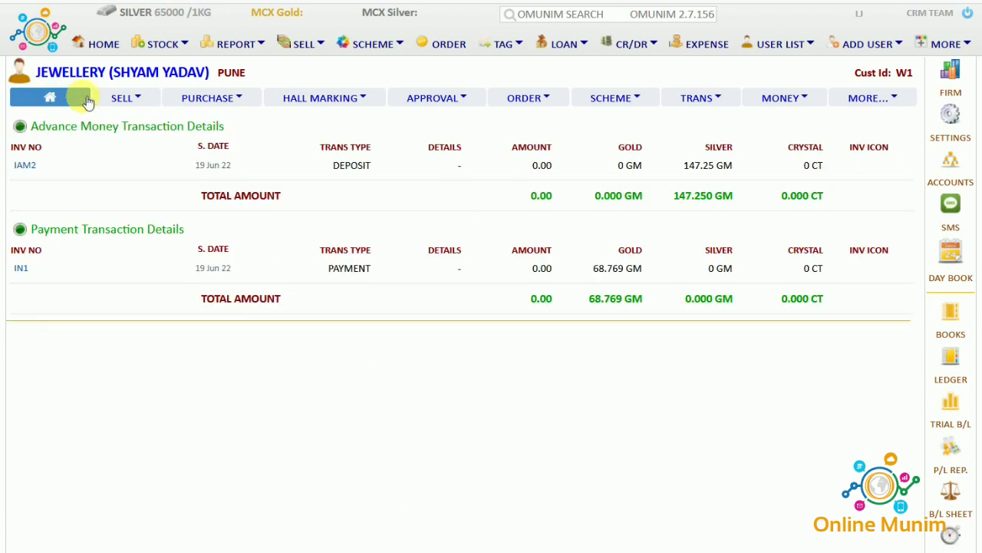
Filter the Gold Stock List to MIX GOLD: 20 pieces, 150.000 GM, wholesale stock
left_click(234, 46)
left_click(413, 196)
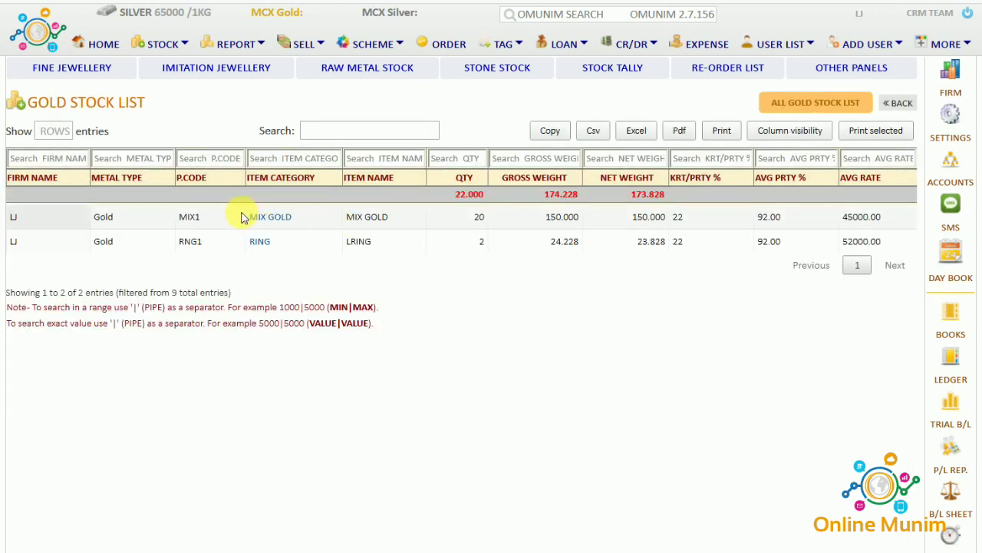
left_click_drag(250, 217, 697, 219)
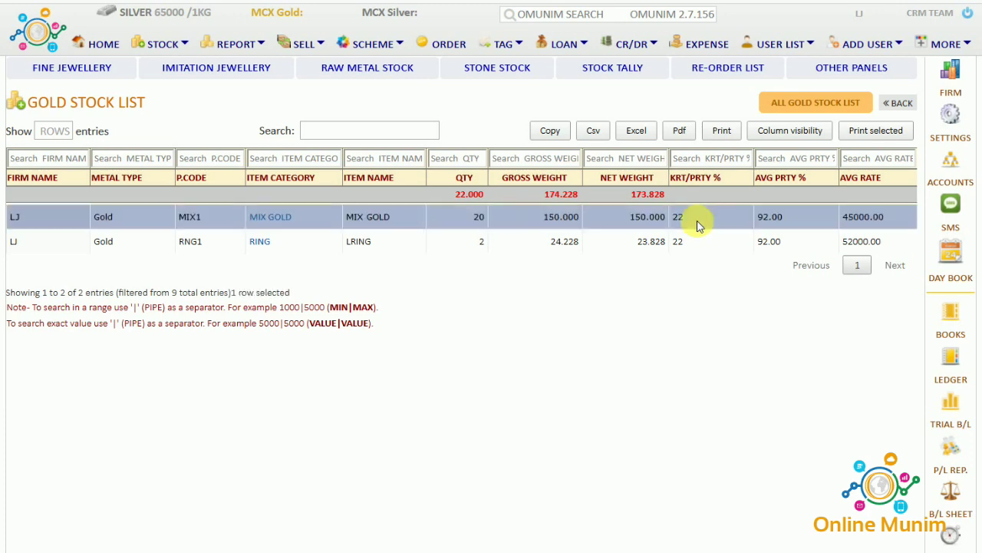
left_click(280, 221)
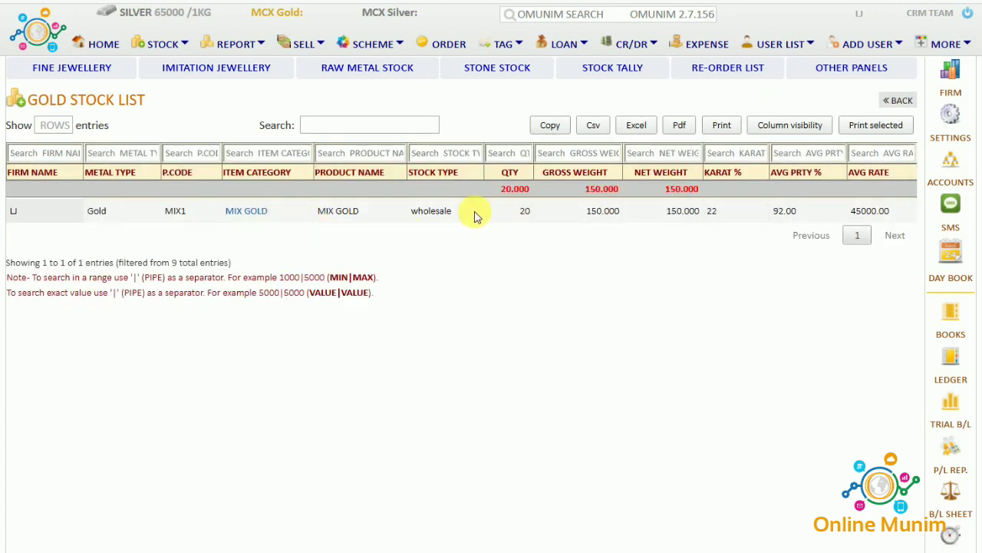
left_click_drag(459, 213, 524, 211)
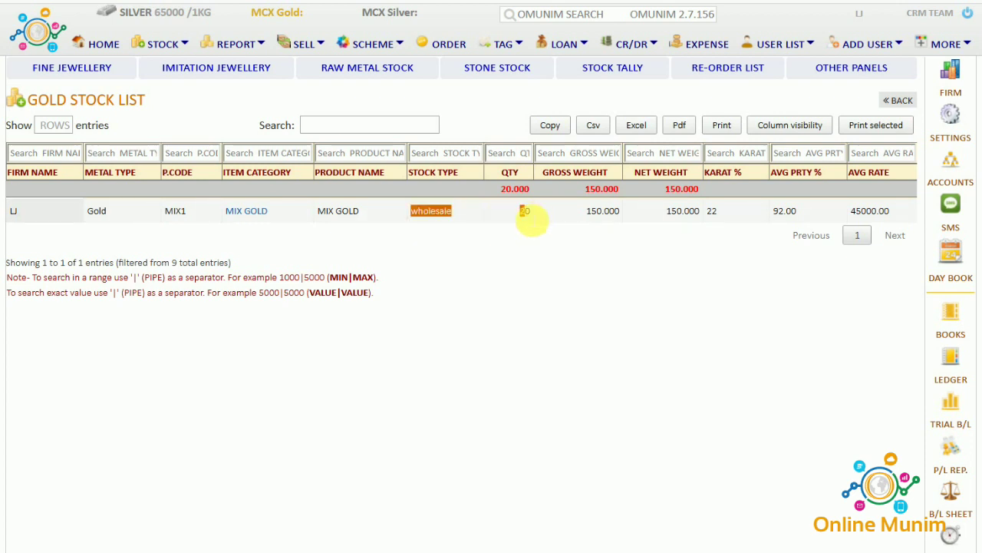
left_click(508, 221)
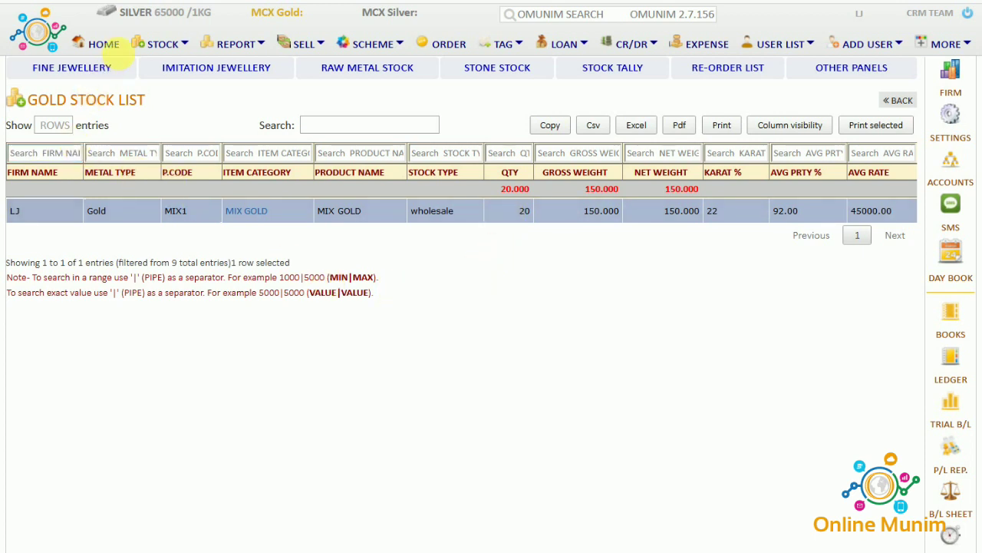
Go from Home to the Lot Stock List (To Create Tag) under Stock Reports
left_click(109, 48)
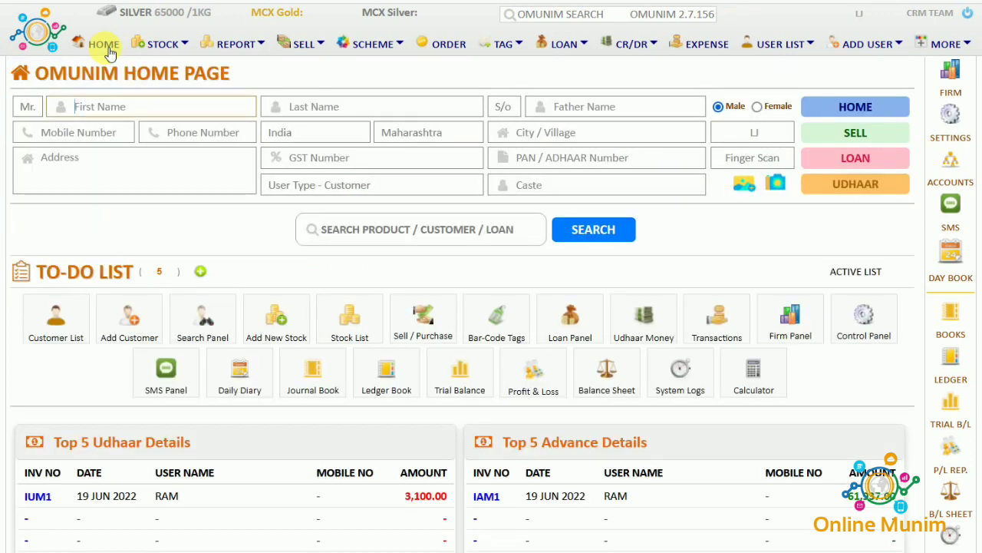
left_click(161, 46)
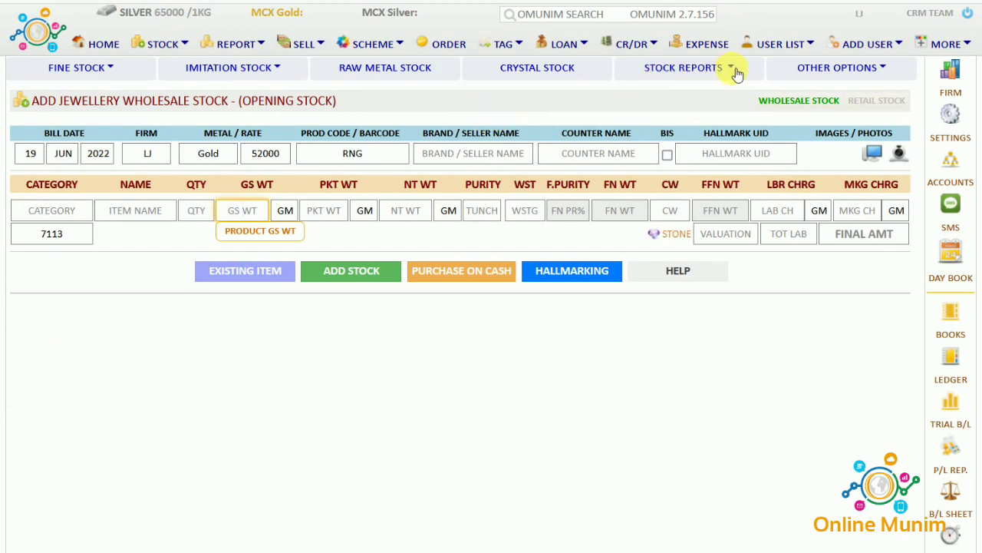
left_click(733, 67)
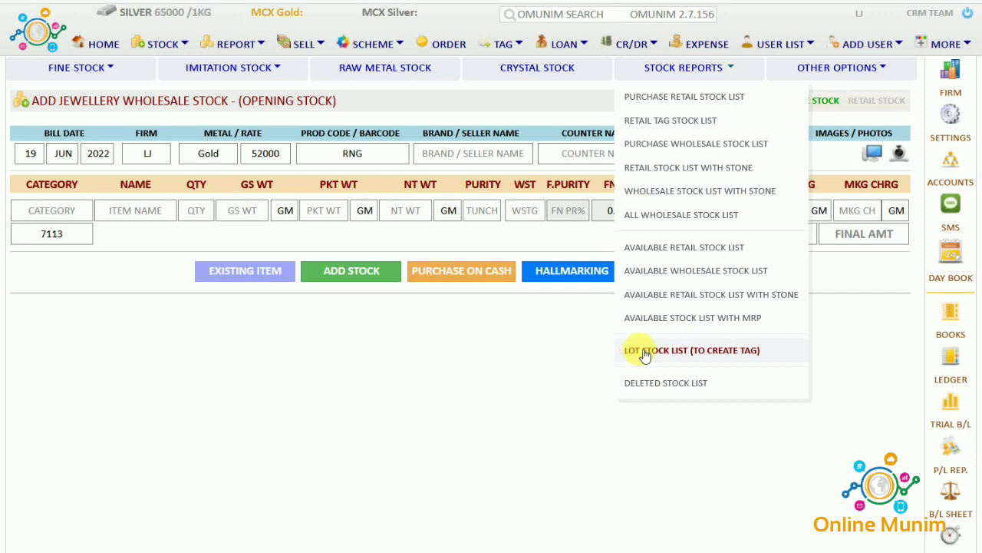
left_click(720, 349)
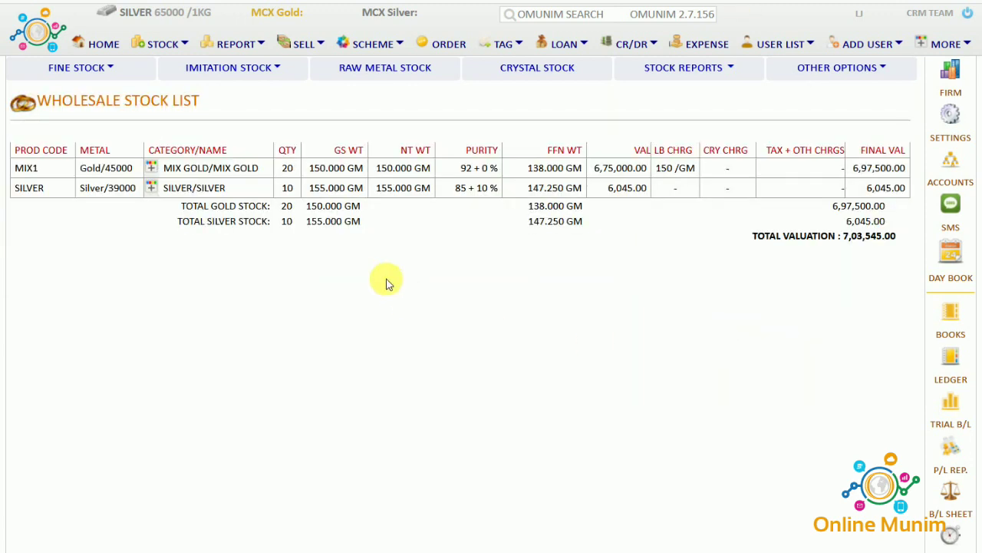
Check the MIX GOLD lot: 20 pieces, 150.000 GM
left_click_drag(243, 177, 450, 165)
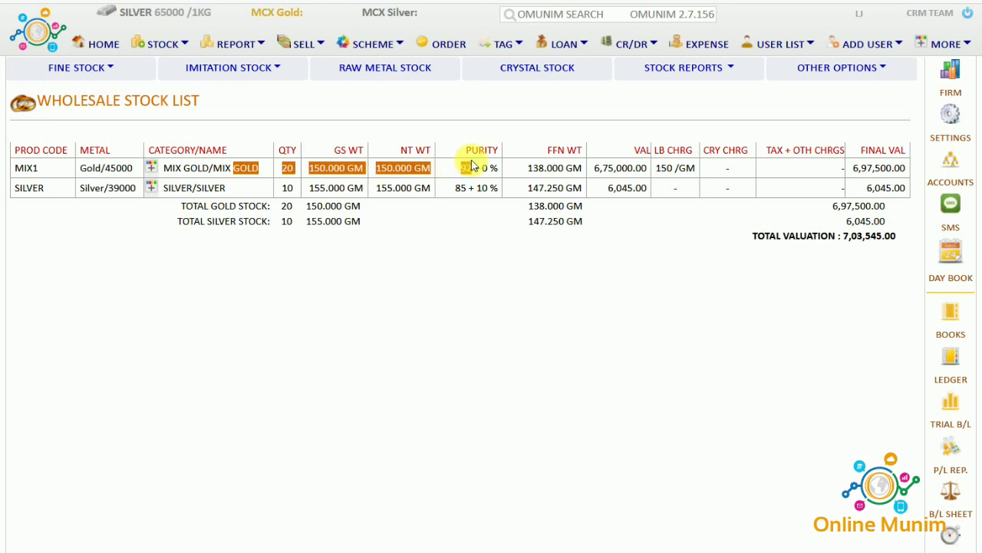
left_click(468, 188)
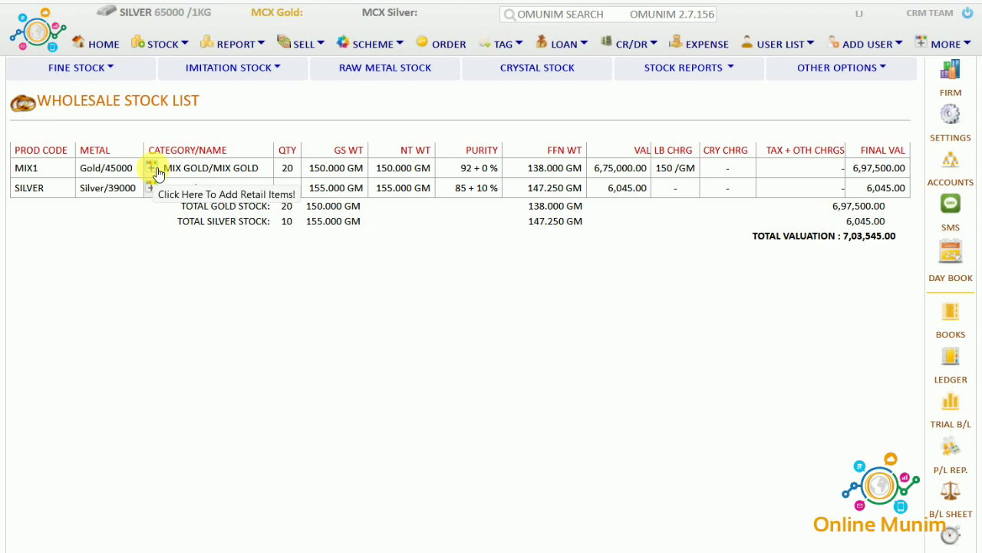
left_click_drag(178, 169, 271, 170)
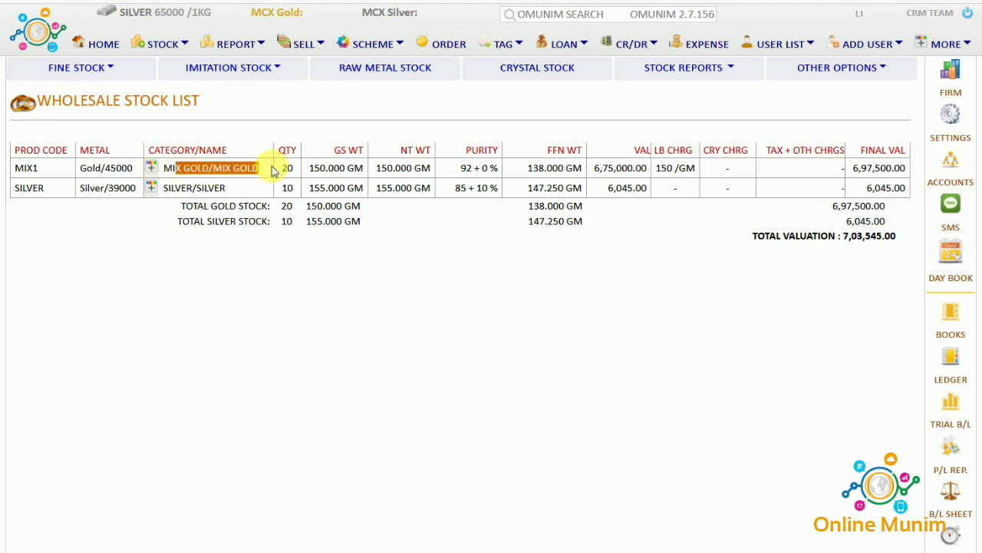
Start a retail item from the MIX GOLD lot with product code and category CHAIN
left_click(153, 168)
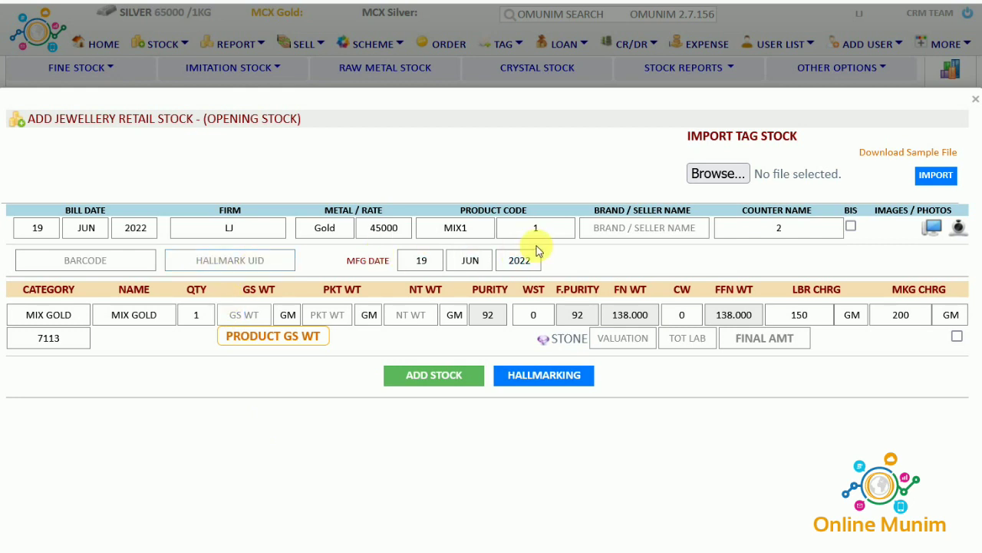
left_click(467, 228)
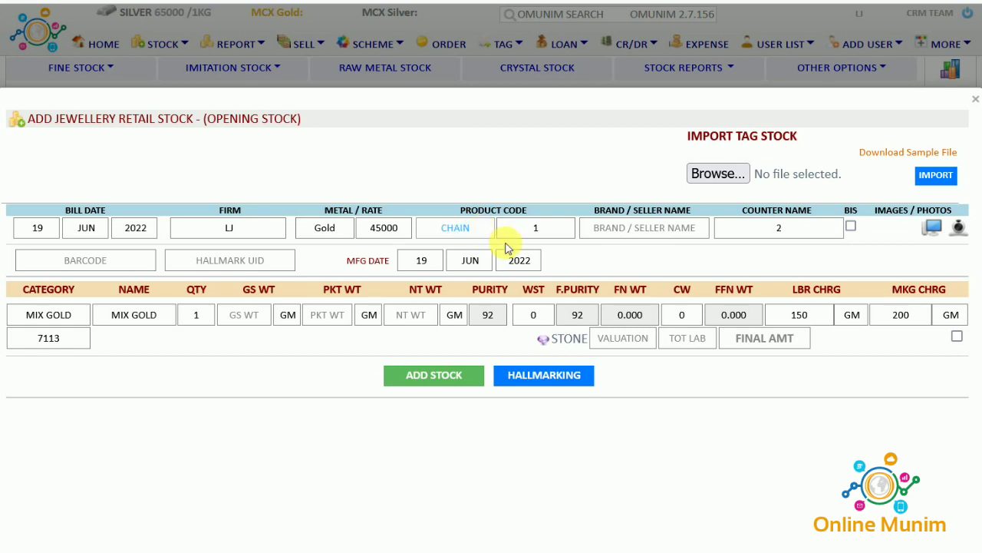
left_click(584, 264)
left_click(66, 313)
key("BackSpace")
key("BackSpace")
key("BackSpace")
key("BackSpace")
key("BackSpace")
key("BackSpace")
key("BackSpace")
key("BackSpace")
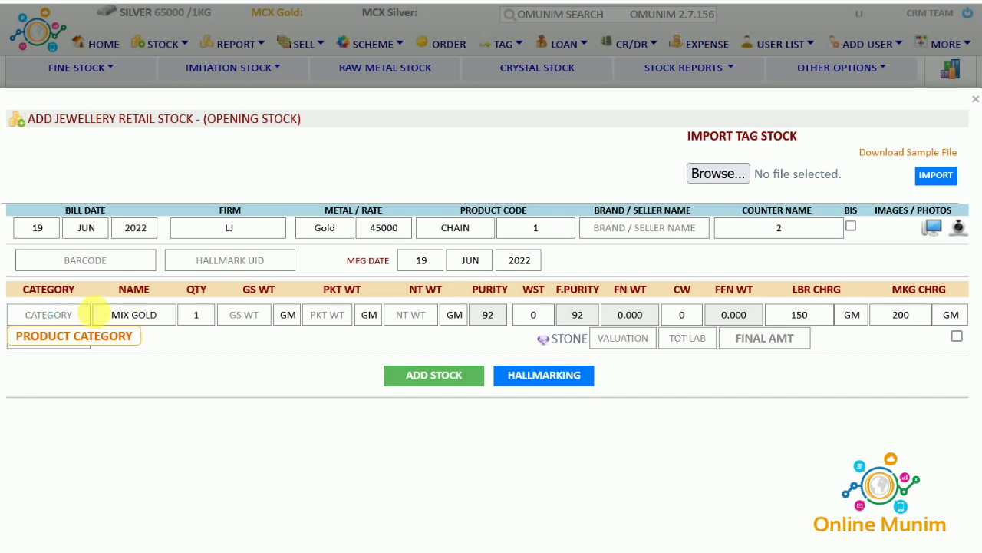
type("CHAIN")
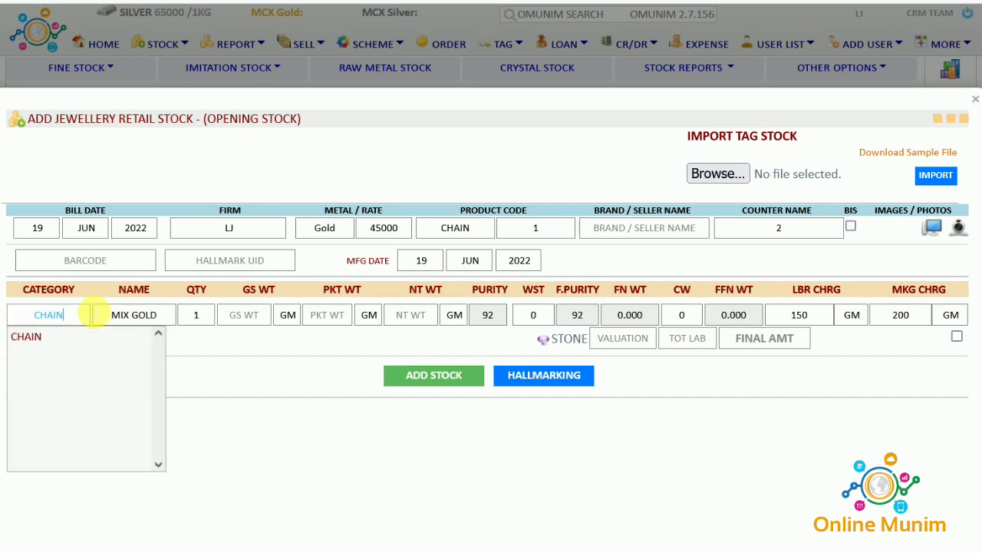
key("Return")
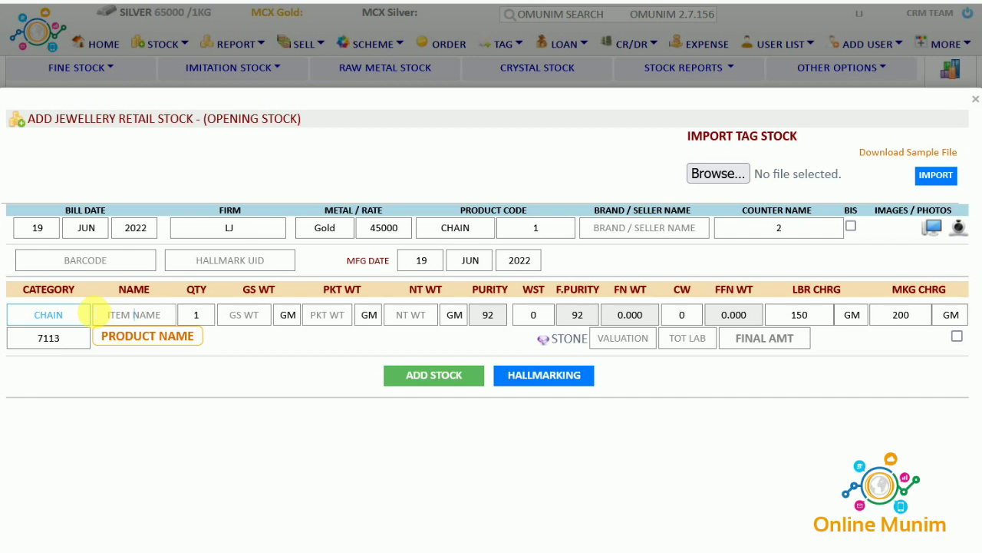
Add LCHAIN with quantity 1, 12 GM gross weight and making charge 250 to stock
type("LCHAIN")
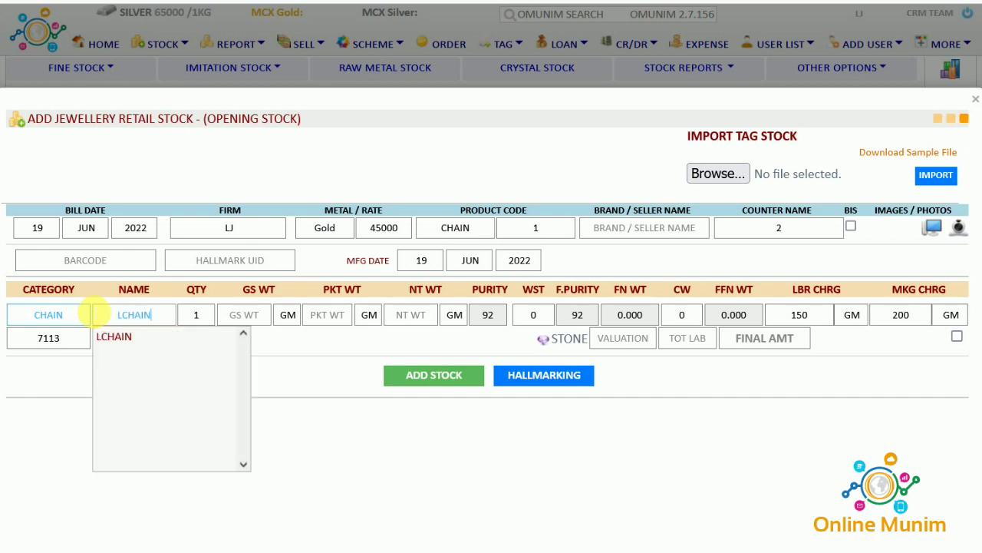
key("Return")
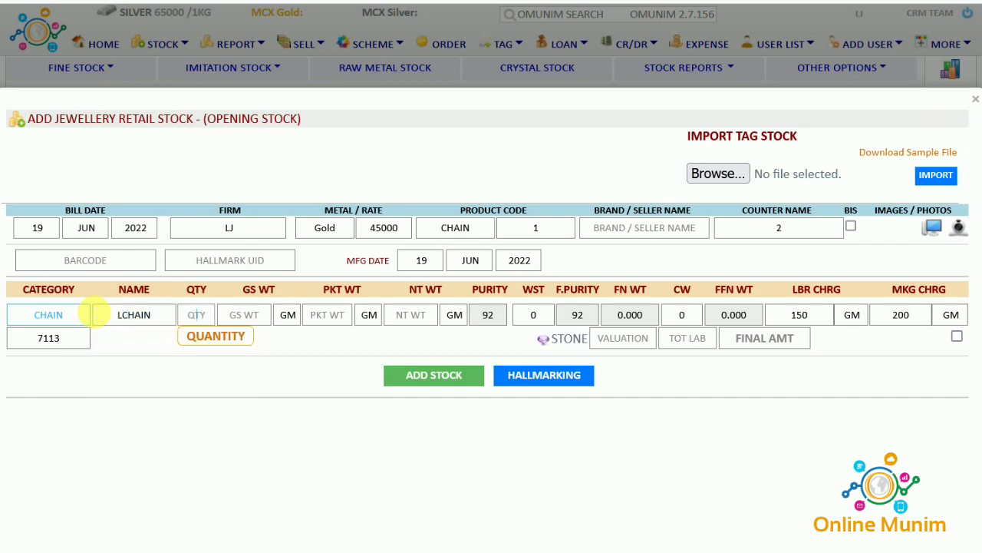
type("1")
key("Return")
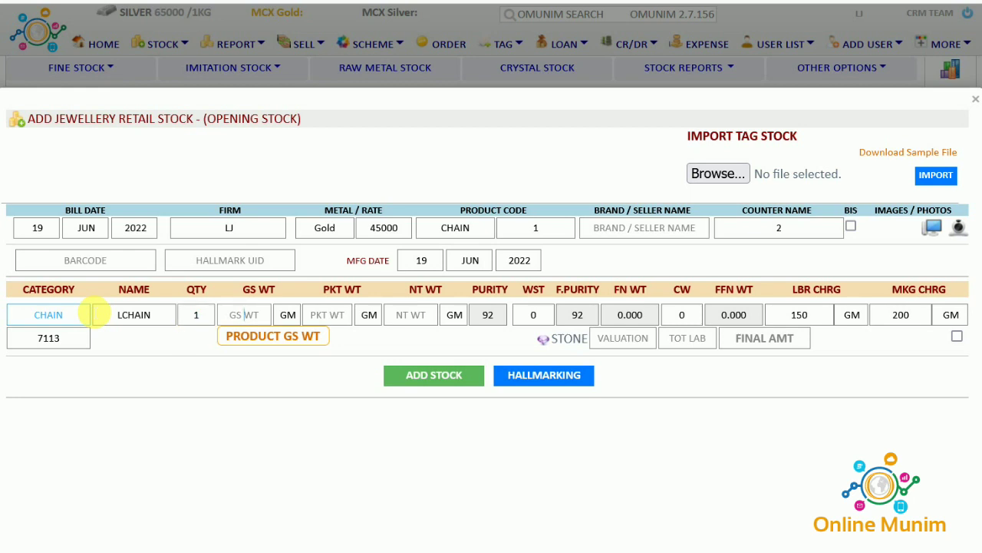
type("12")
key("Return")
key("Return")
key("Return")
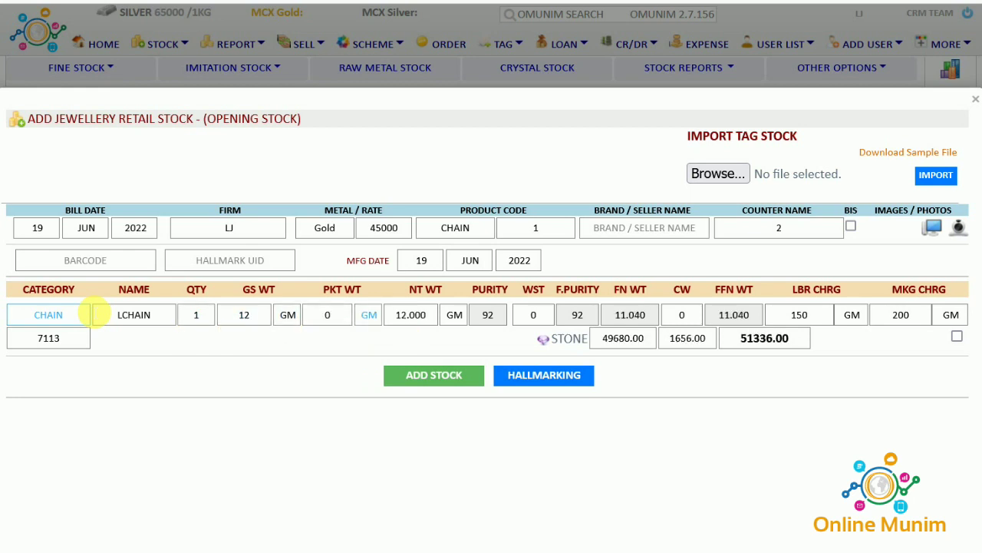
key("Return")
key("Return")
key("Return")
key("Return")
key("Return")
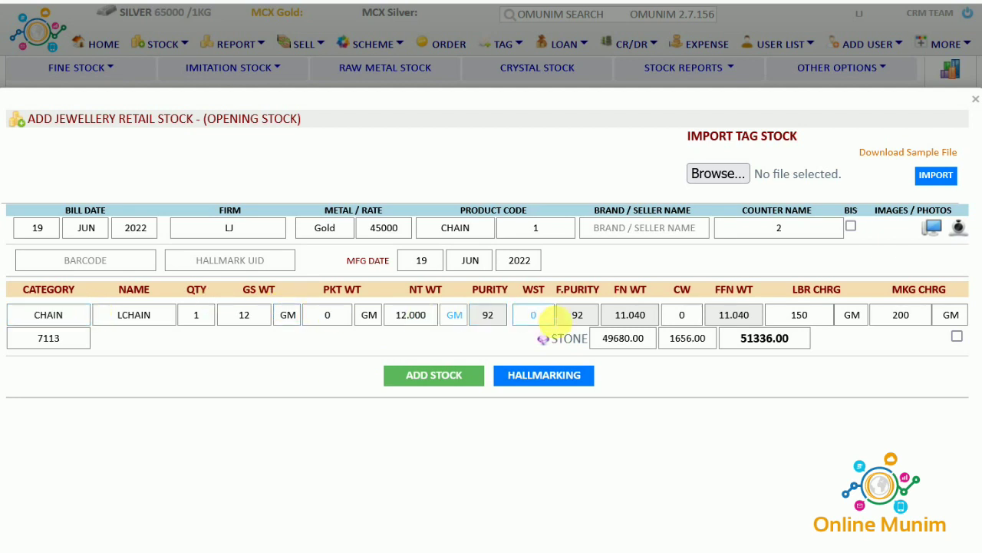
key("Return")
key("Return")
key("Return")
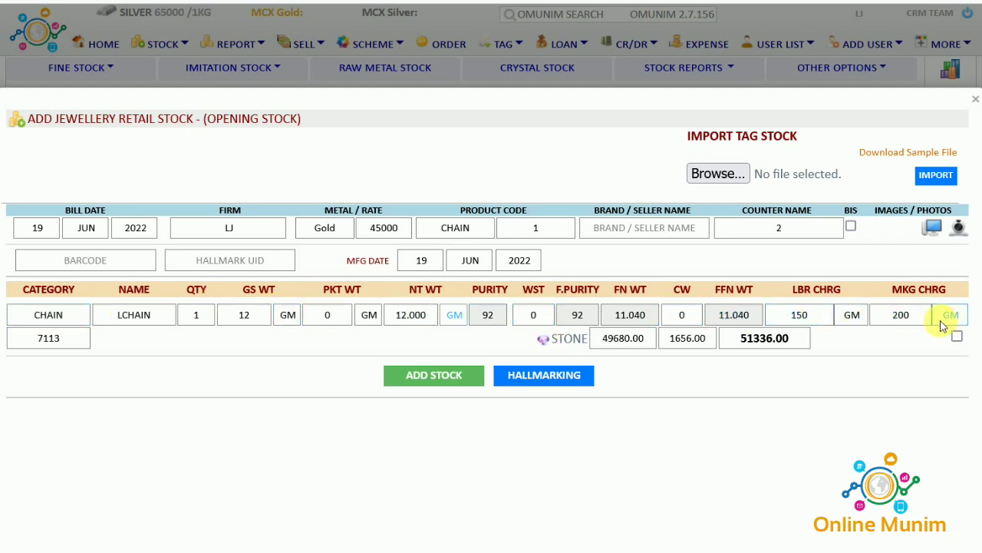
double_click(921, 314)
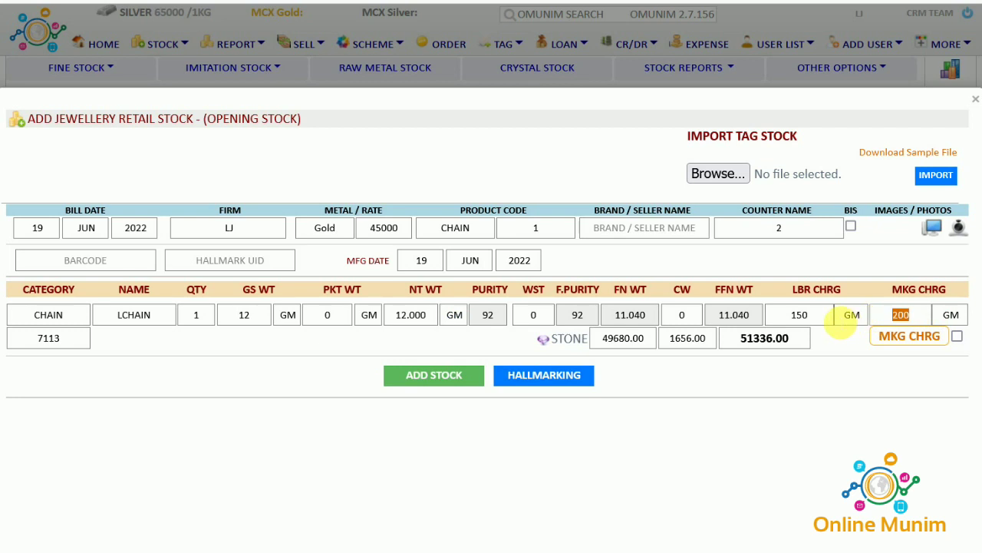
type("2")
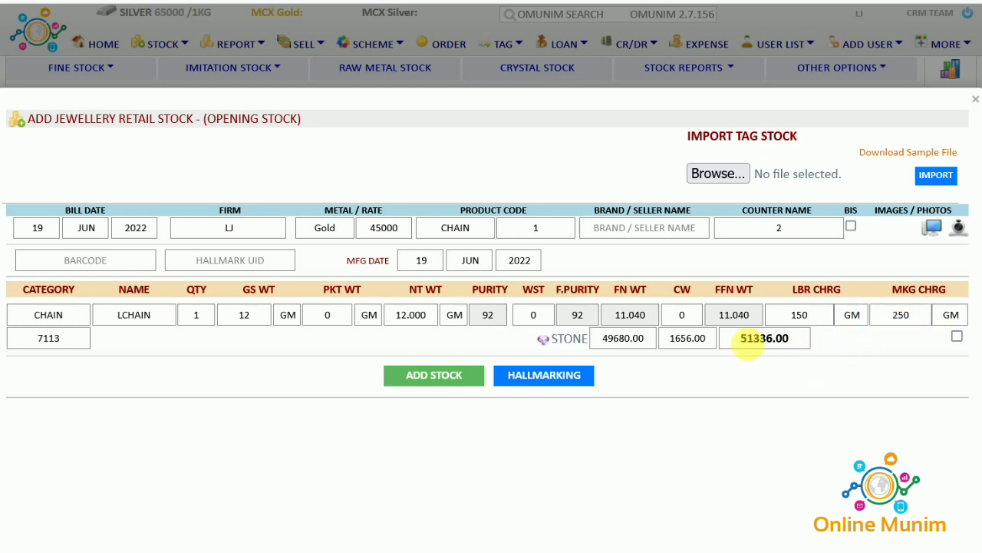
left_click(434, 383)
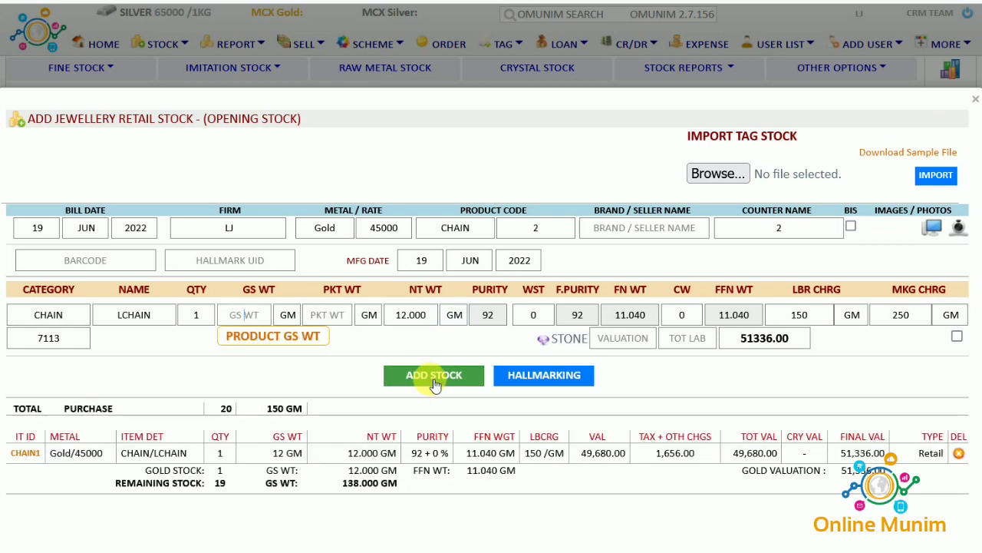
Add a second 10.60 GM LCHAIN, taking the remaining stock from 19/138.000 GM to 18/127.400 GM
left_click_drag(217, 490, 230, 489)
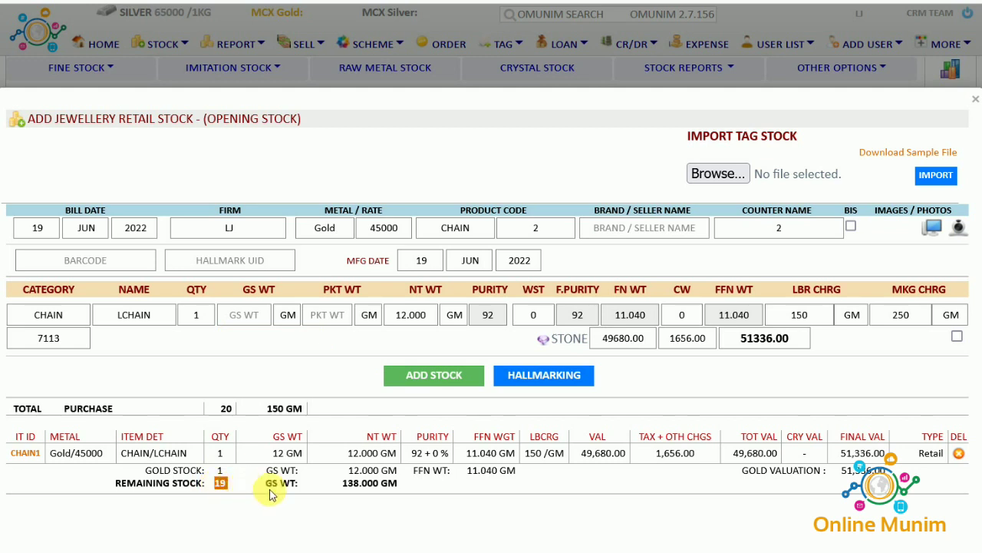
left_click_drag(342, 483, 415, 489)
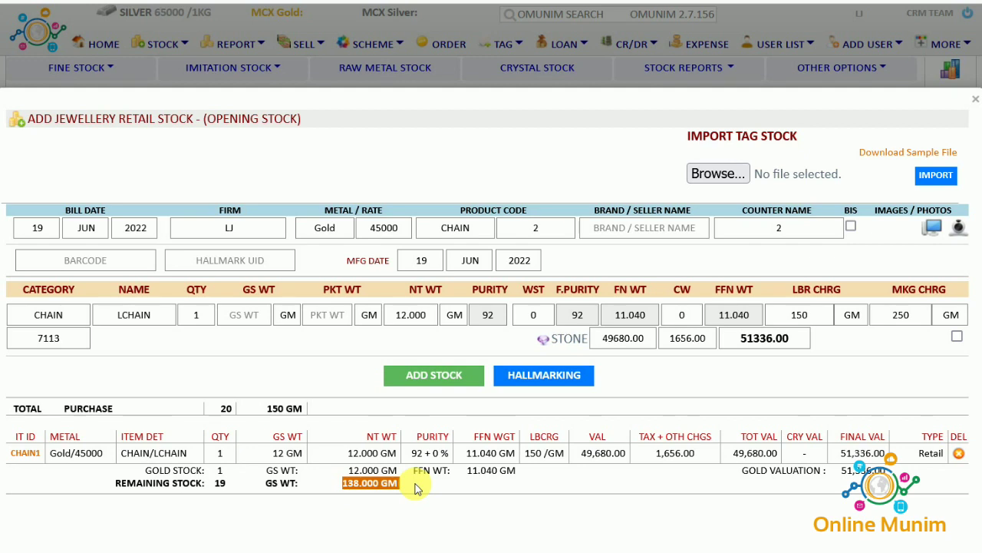
left_click(250, 315)
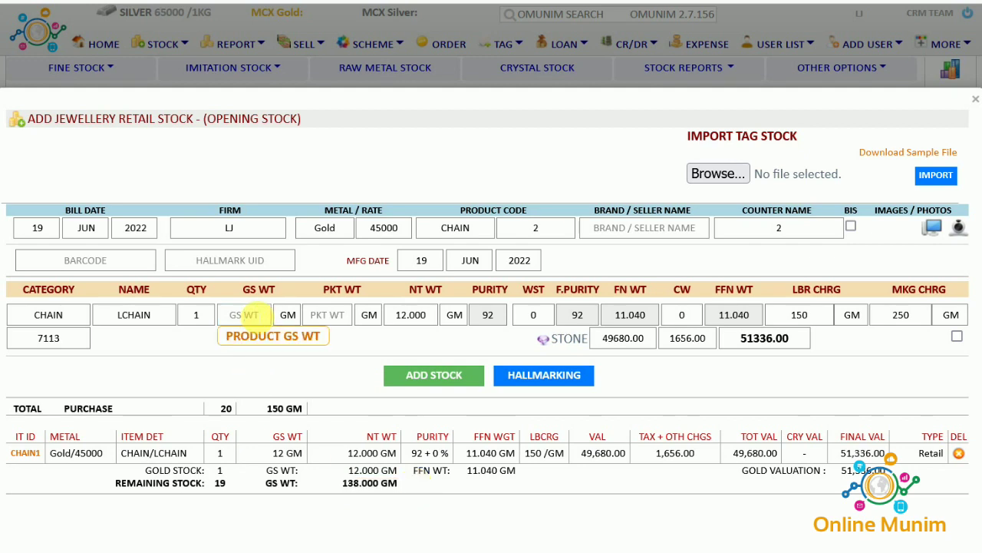
type("10.60")
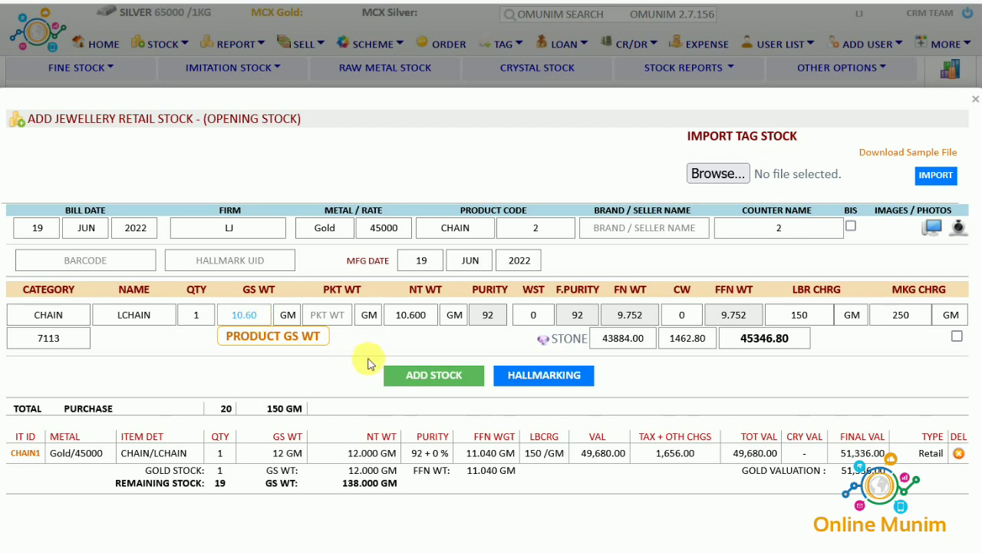
left_click(422, 377)
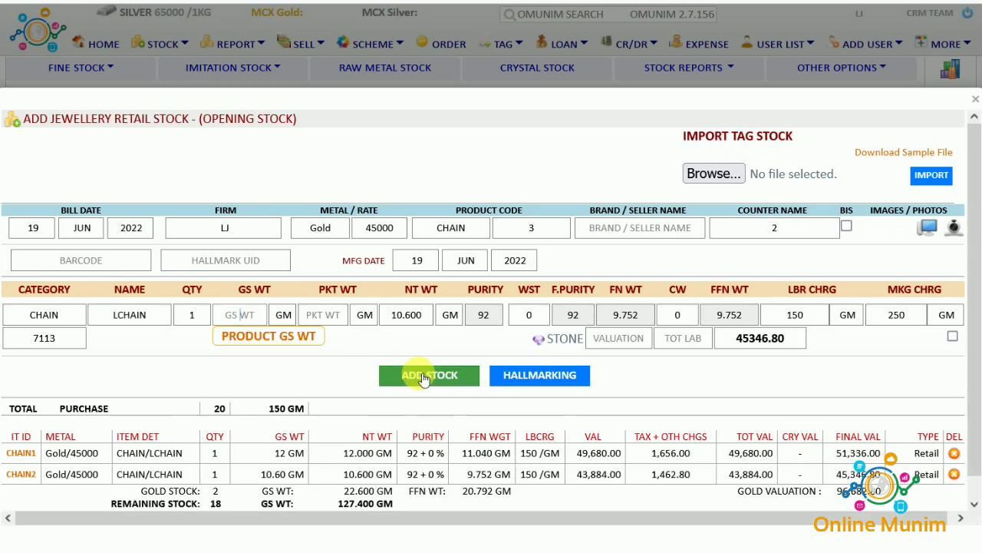
left_click_drag(205, 510, 401, 510)
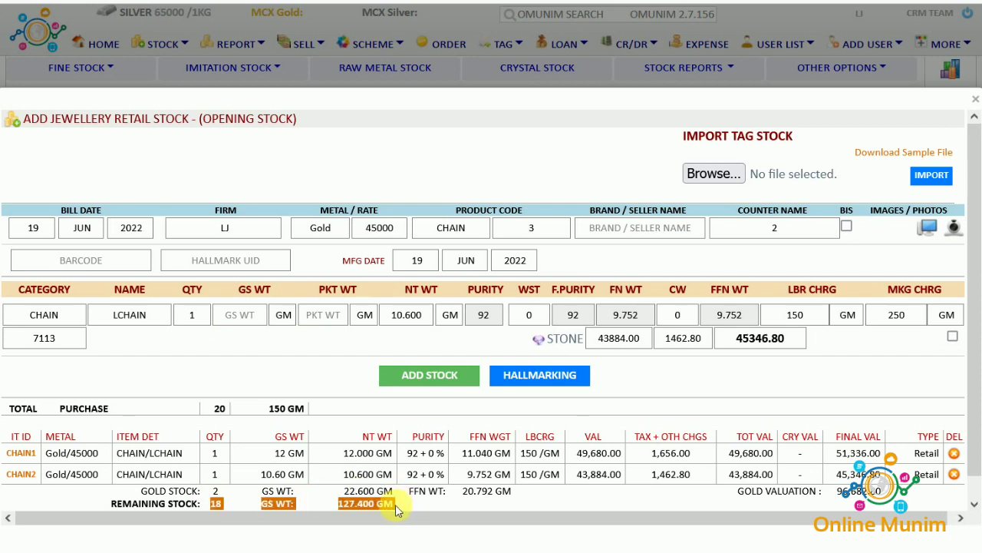
left_click(323, 381)
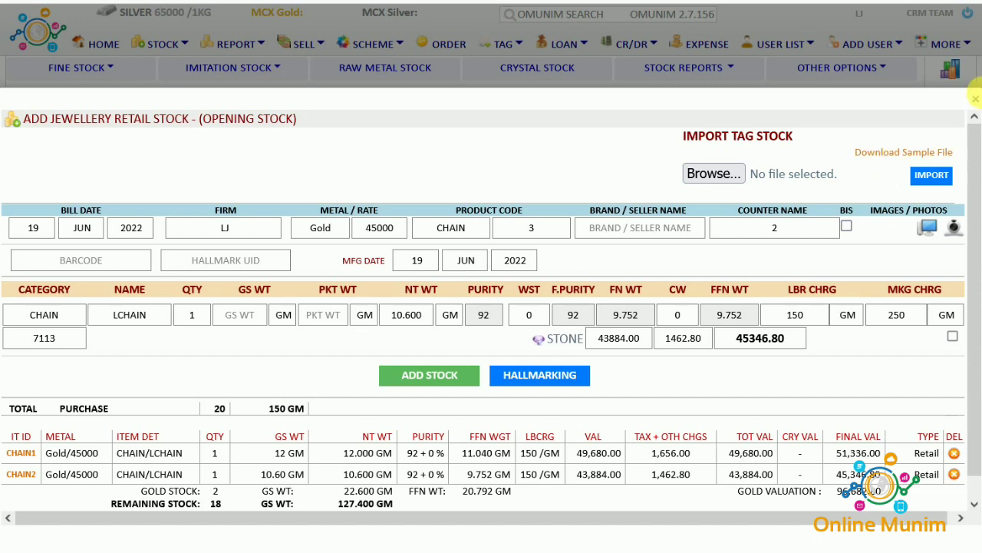
Close the entry form and check the Gold Stock List: LCHAIN 2 pieces/22.600, MIX GOLD 18/127.400
left_click(976, 100)
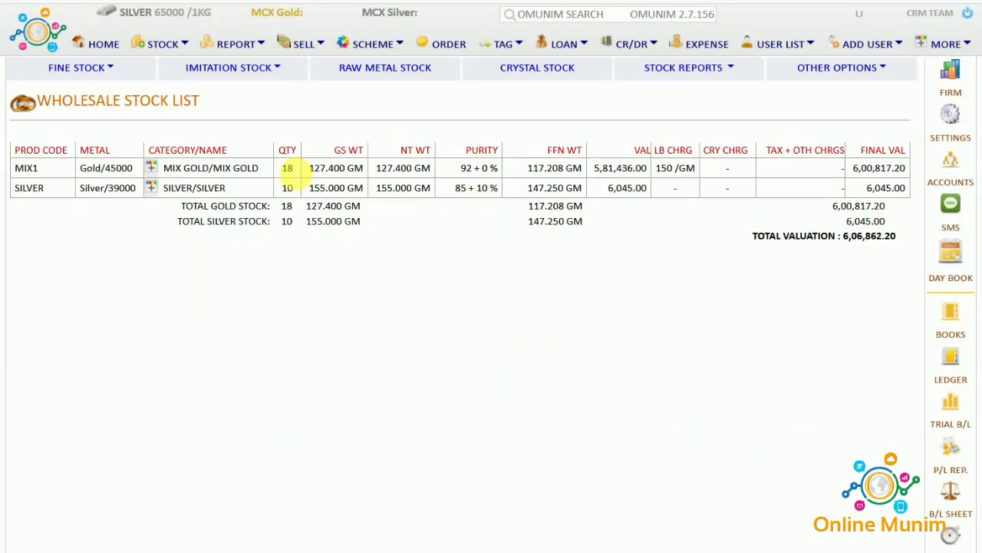
left_click_drag(292, 168, 358, 175)
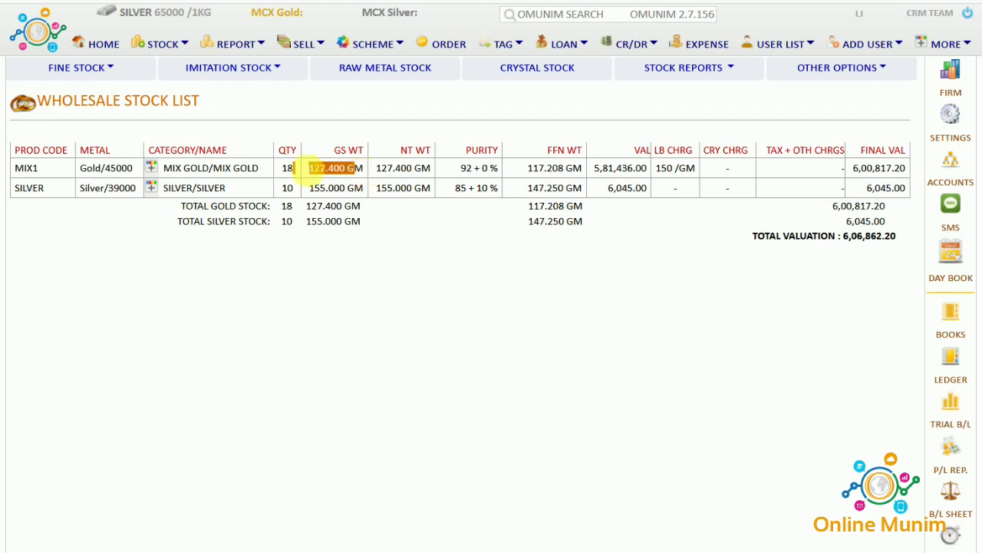
left_click(235, 46)
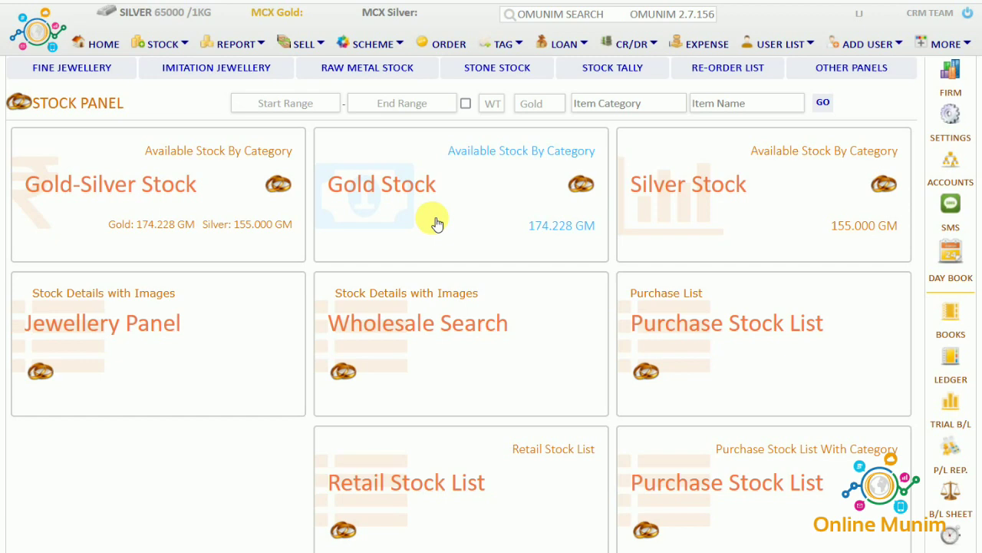
left_click(436, 222)
left_click_drag(292, 217, 595, 223)
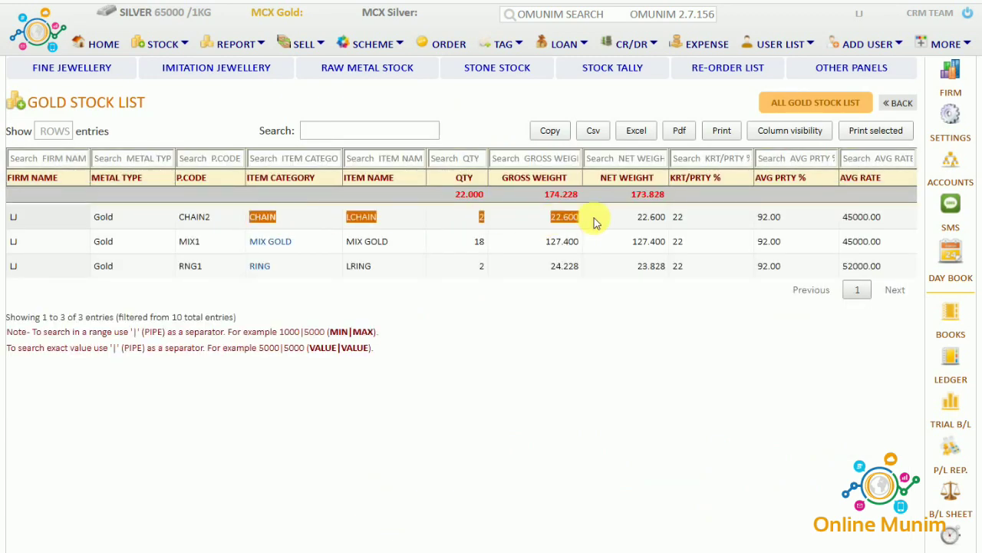
left_click_drag(450, 253, 645, 255)
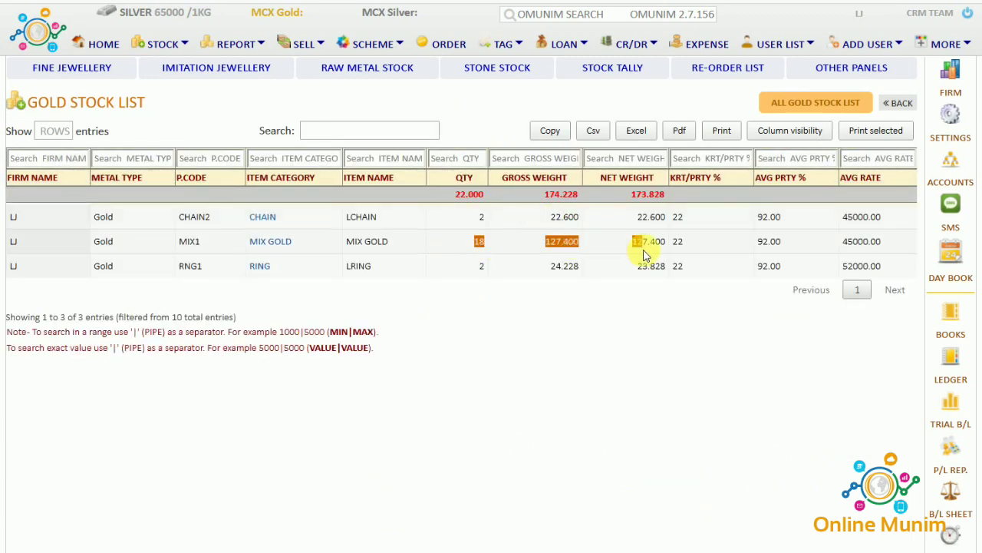
Check tags CHAIN1 and CHAIN2 in the Bar-Code Print Panel, then return Home
left_click(502, 46)
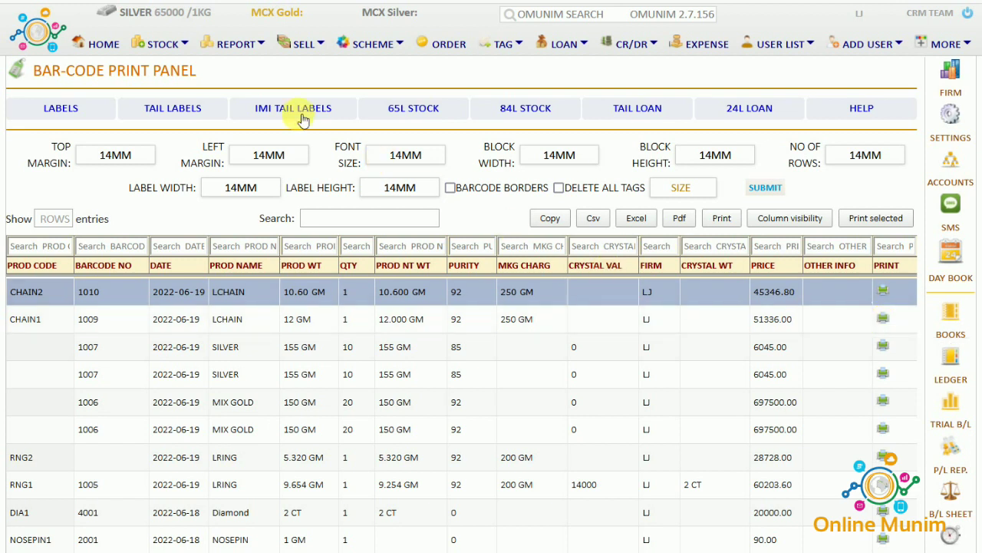
left_click(102, 46)
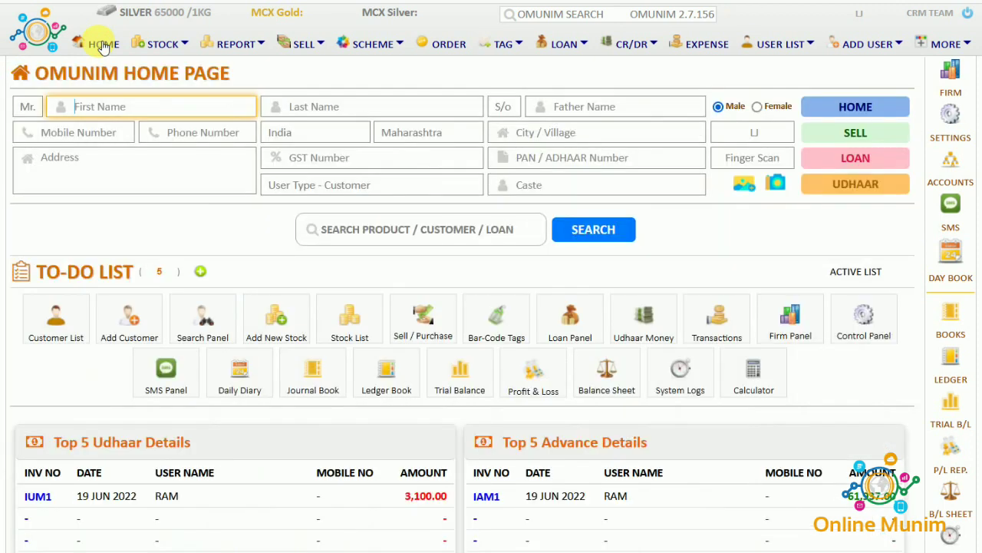